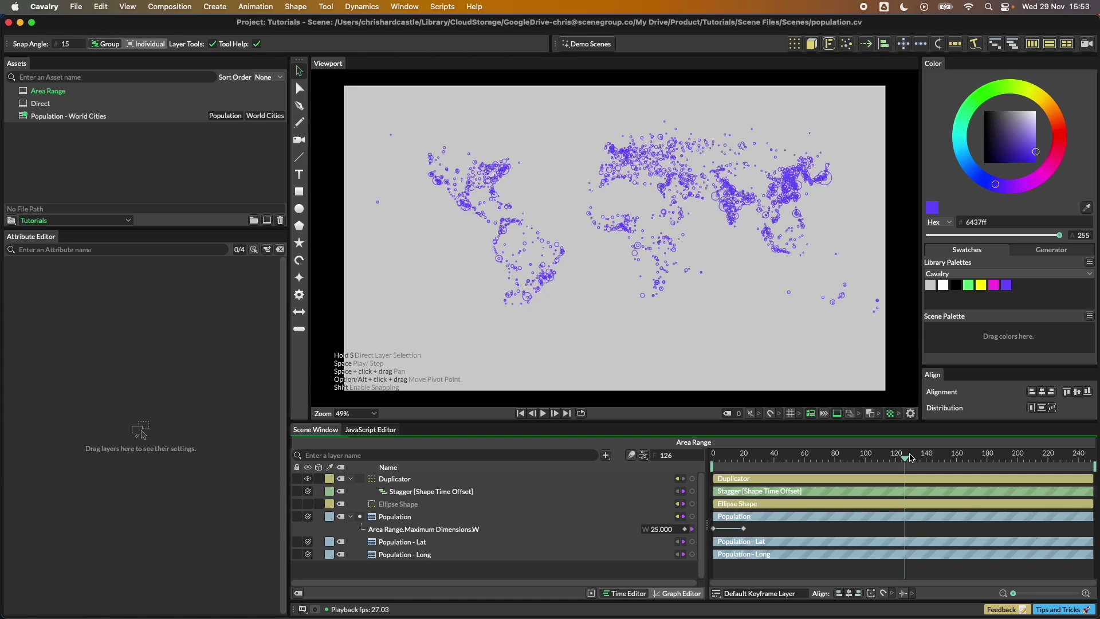
Step: Replay the circles' grow-in from the start, then select the Population - World Cities asset and switch to Chrome
left_click(520, 413)
left_click(543, 413)
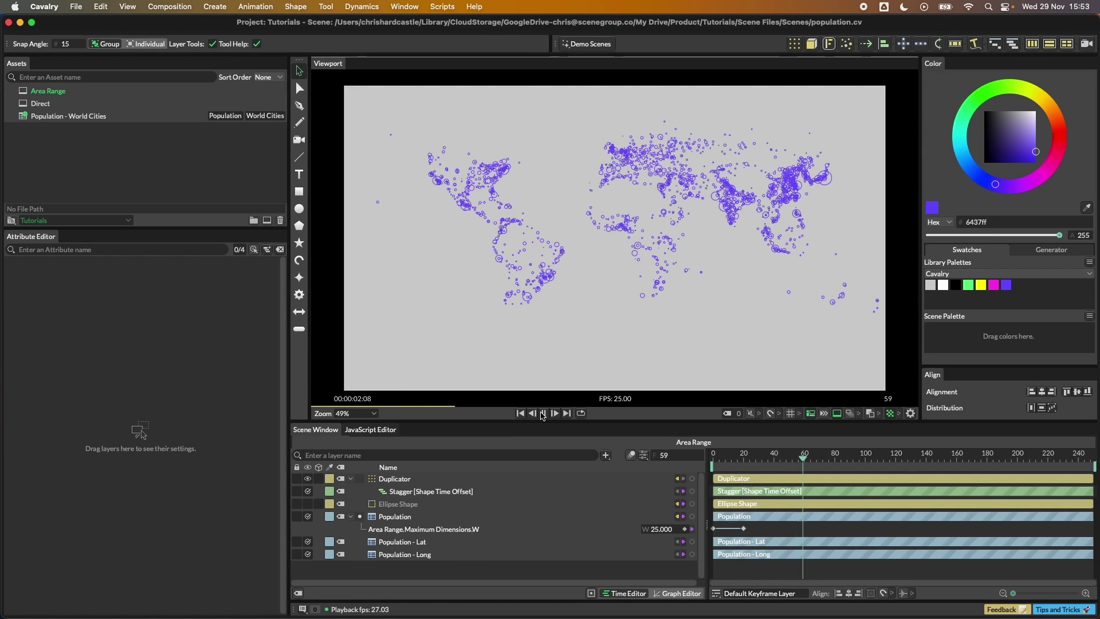
left_click(542, 413)
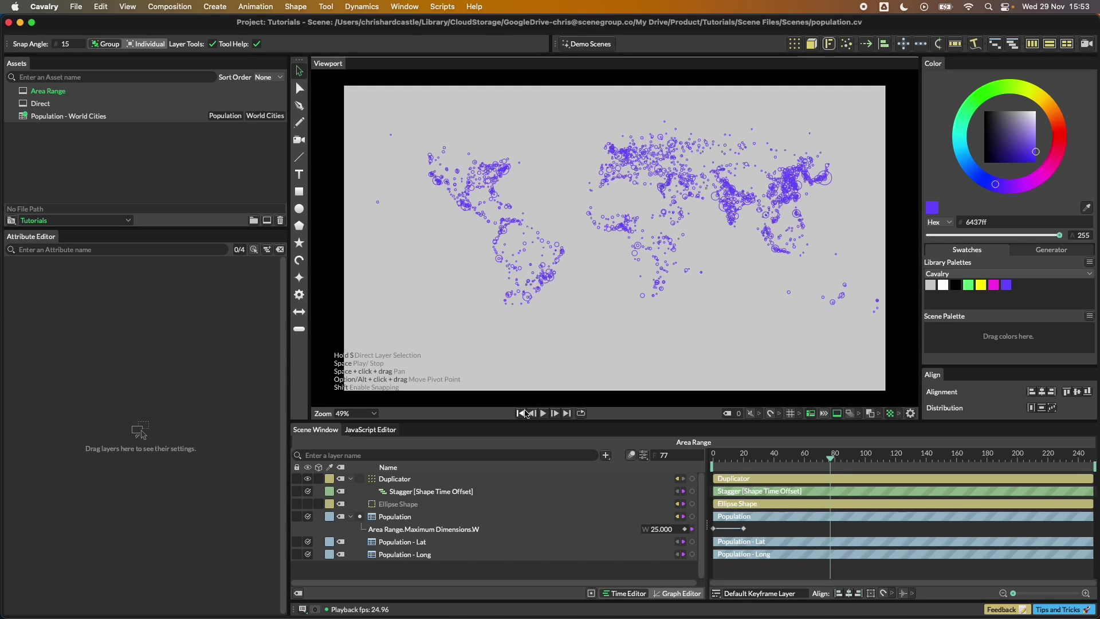
left_click(74, 117)
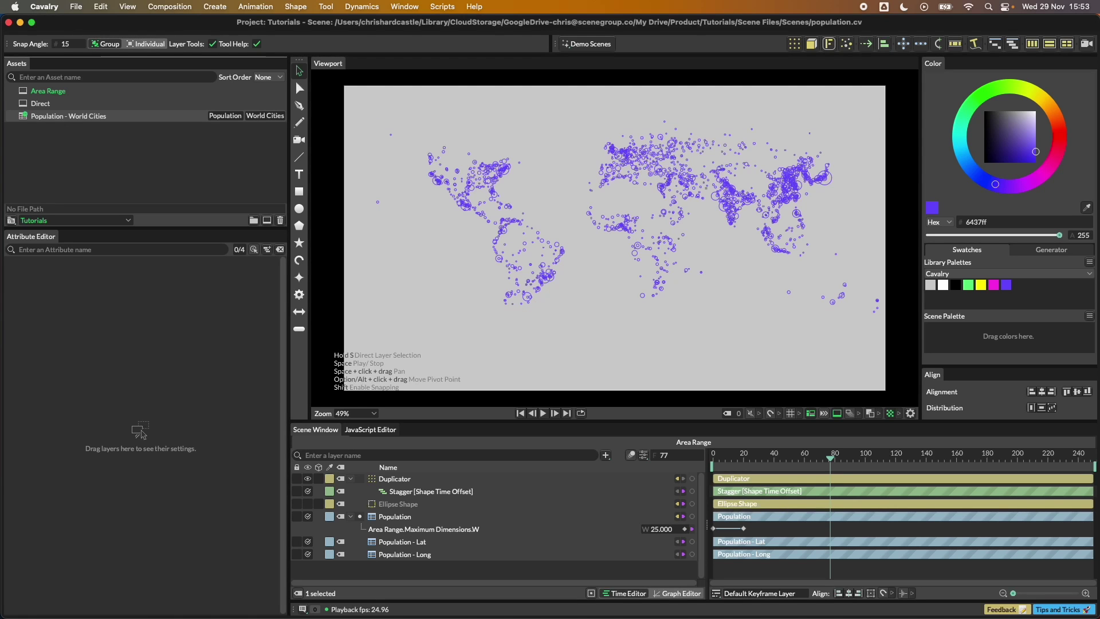
key("super+Tab")
key("super+Tab")
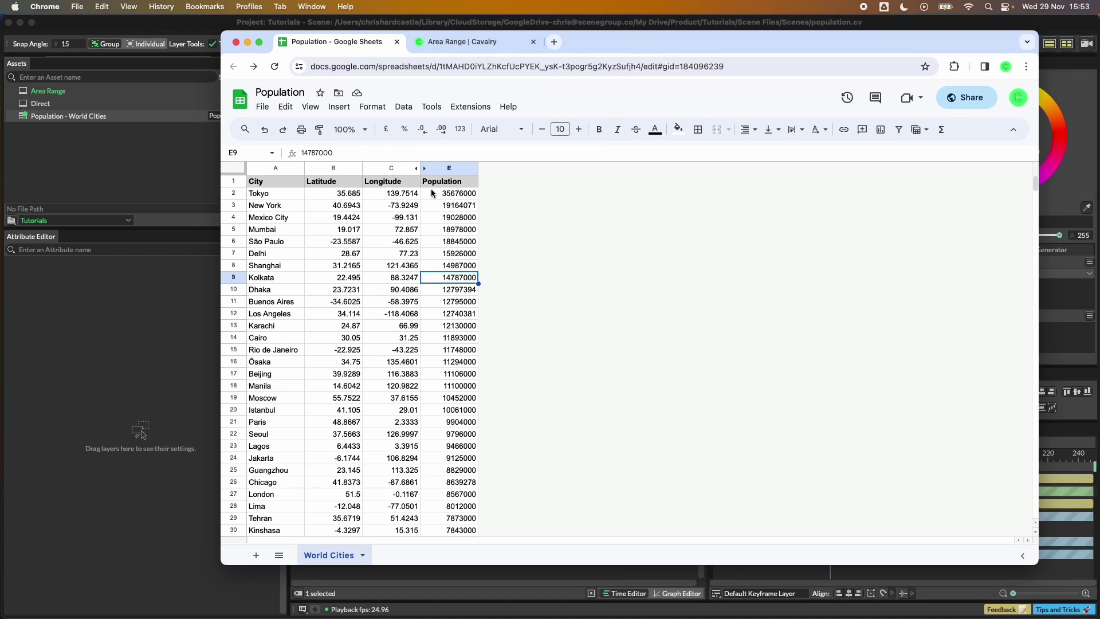
key("Up")
key("Up")
key("Up")
key("Up")
key("Up")
key("Up")
key("Up")
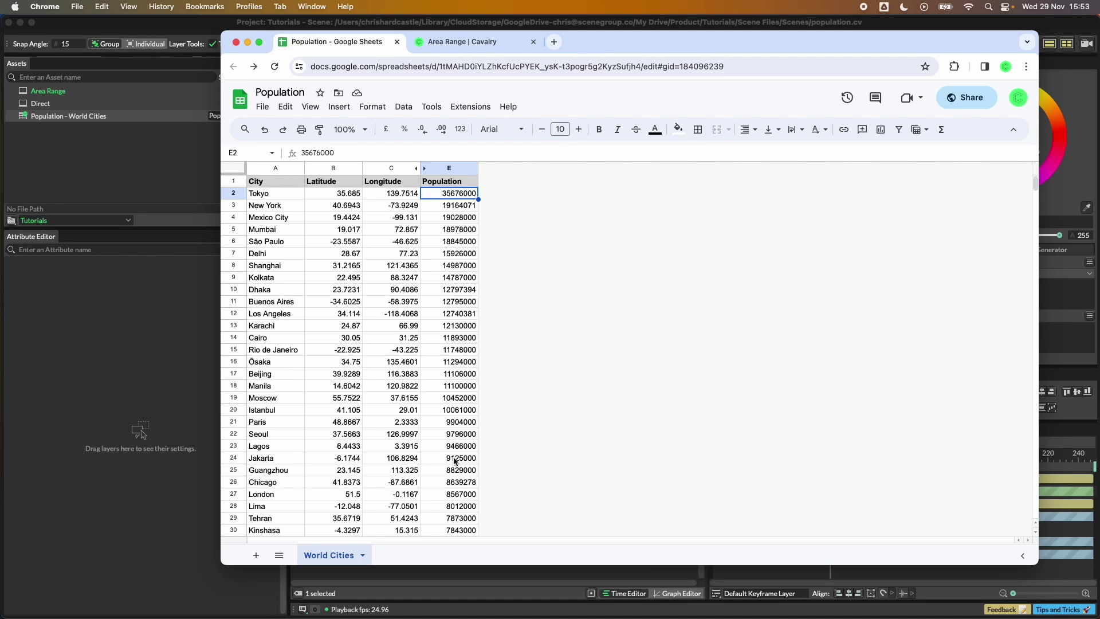
scroll(455, 464, "down", 10)
scroll(455, 459, "up", 10)
left_click(278, 169)
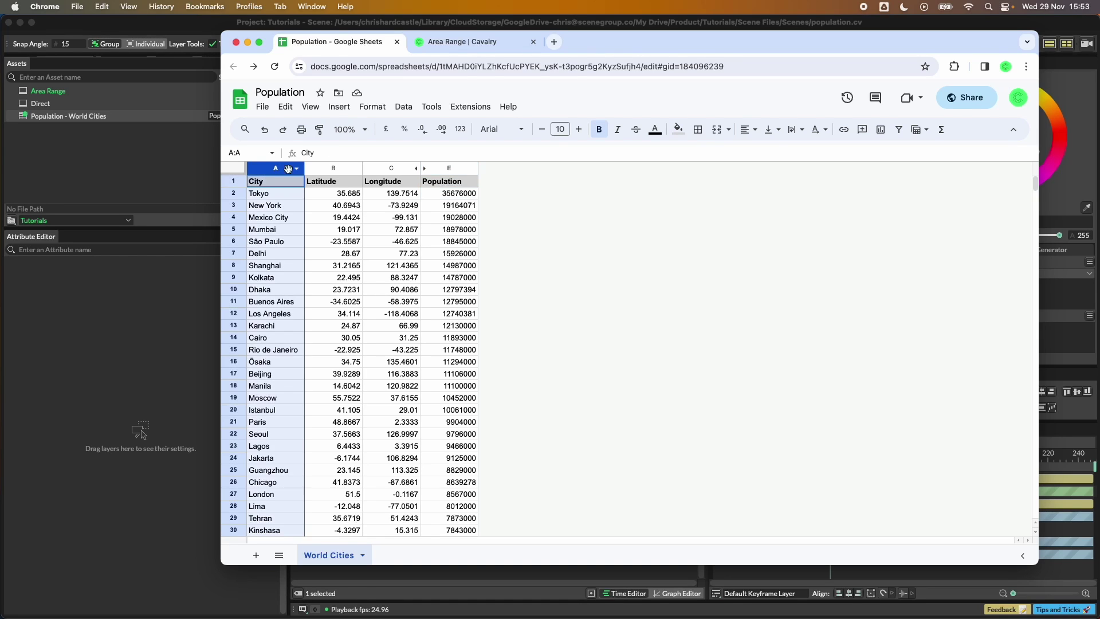
left_click(328, 170)
left_click(401, 170)
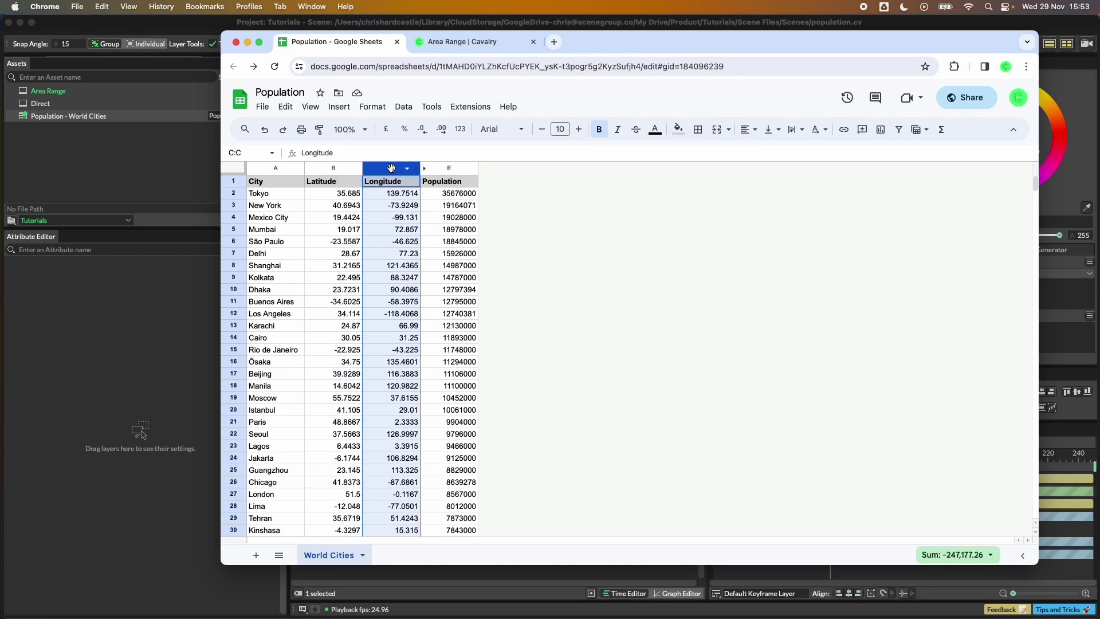
left_click(449, 169)
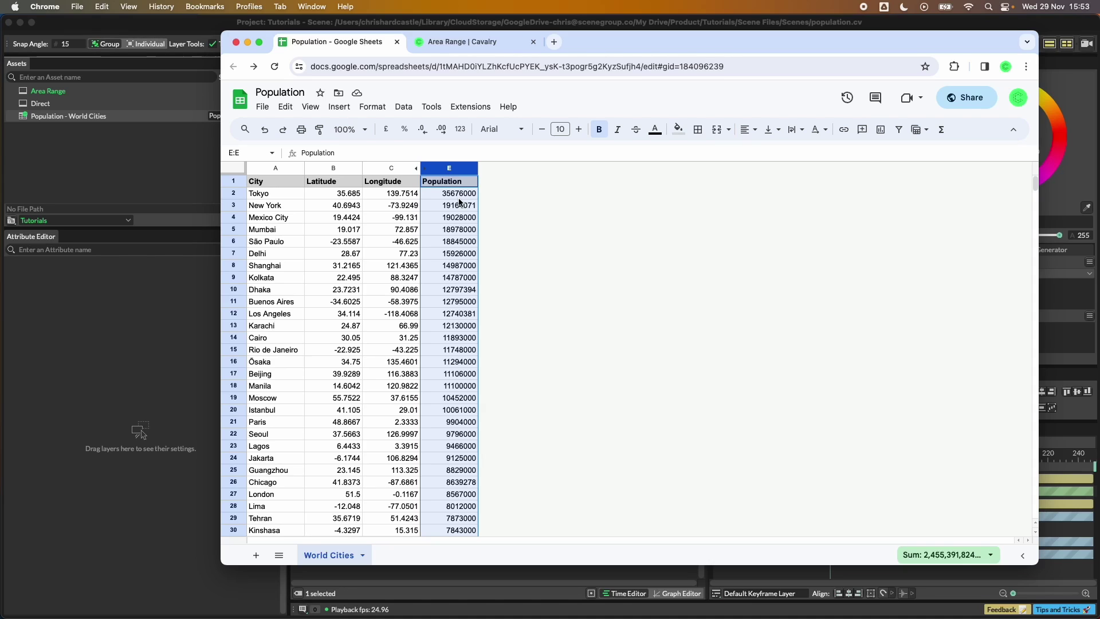
mouse_move(600, 42)
left_mouse_down()
mouse_move(632, 46)
mouse_move(620, 49)
left_mouse_up()
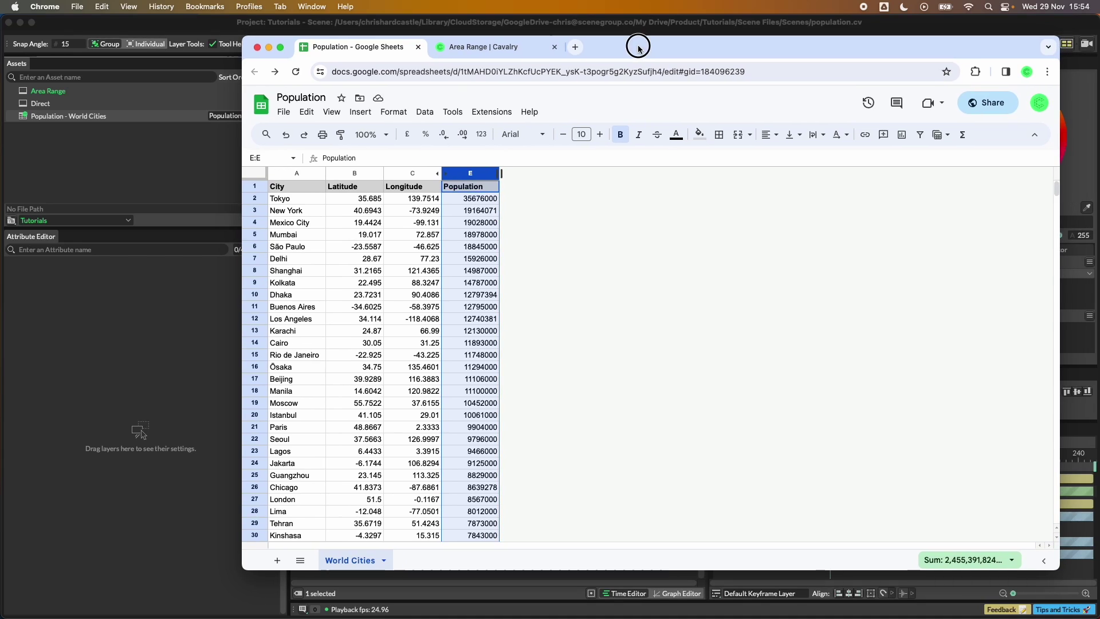
Step: Copy an anyone-with-the-link Viewer share link for the Population spreadsheet
left_click(1000, 108)
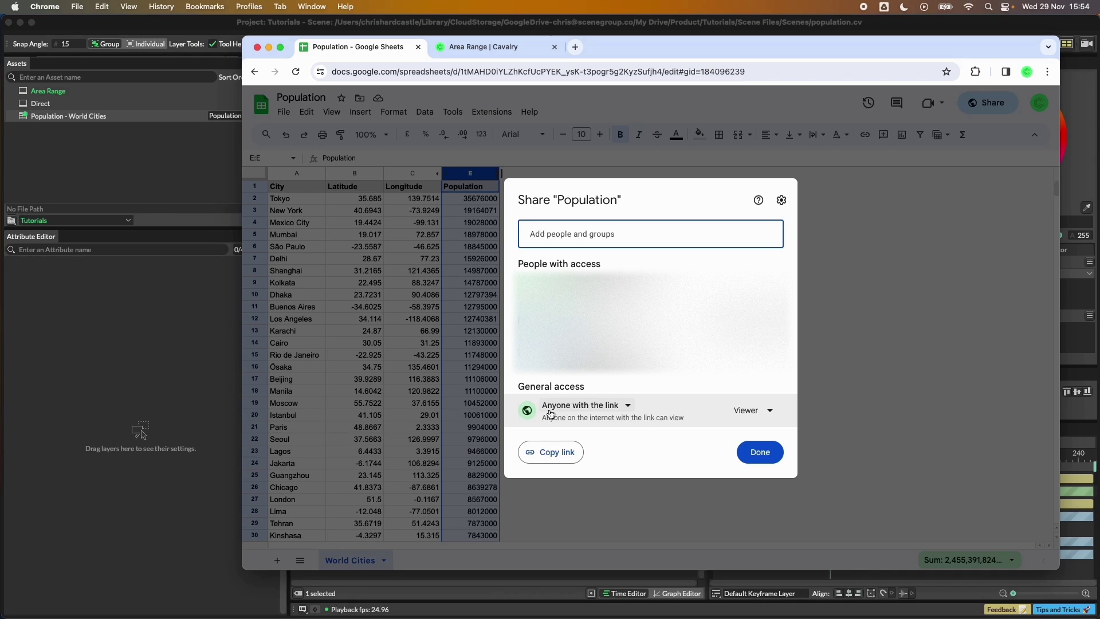
left_click(772, 414)
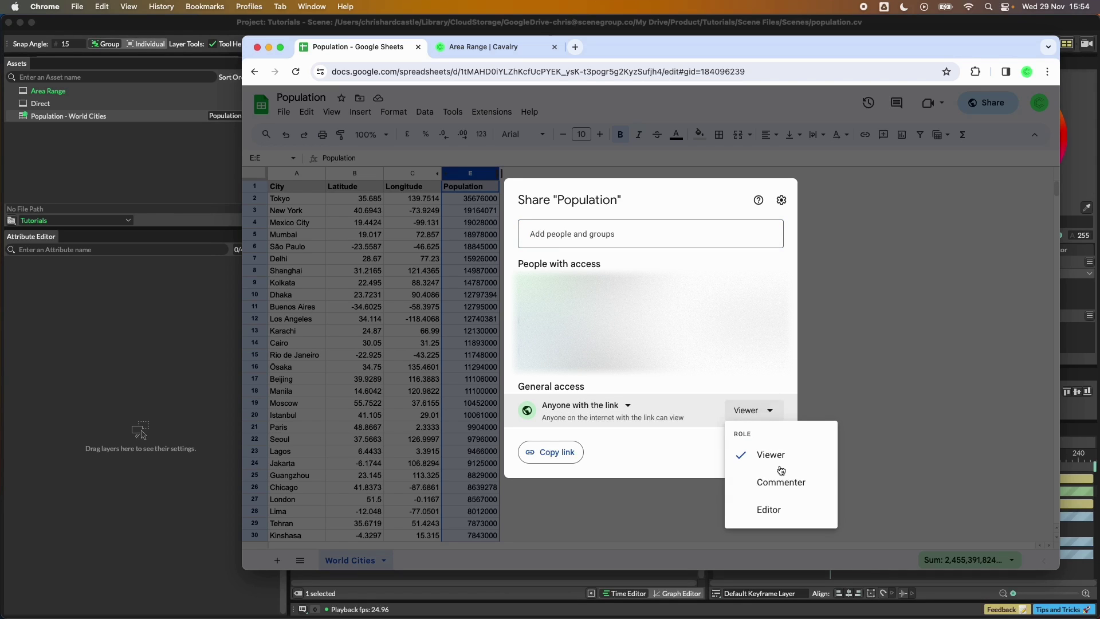
left_click(666, 453)
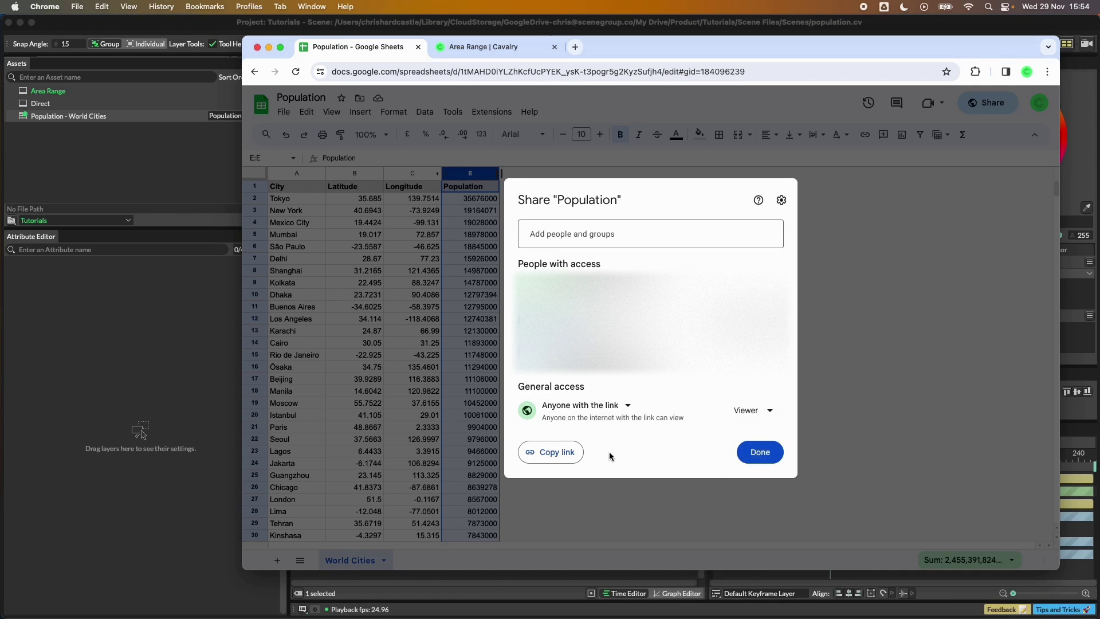
left_click(554, 456)
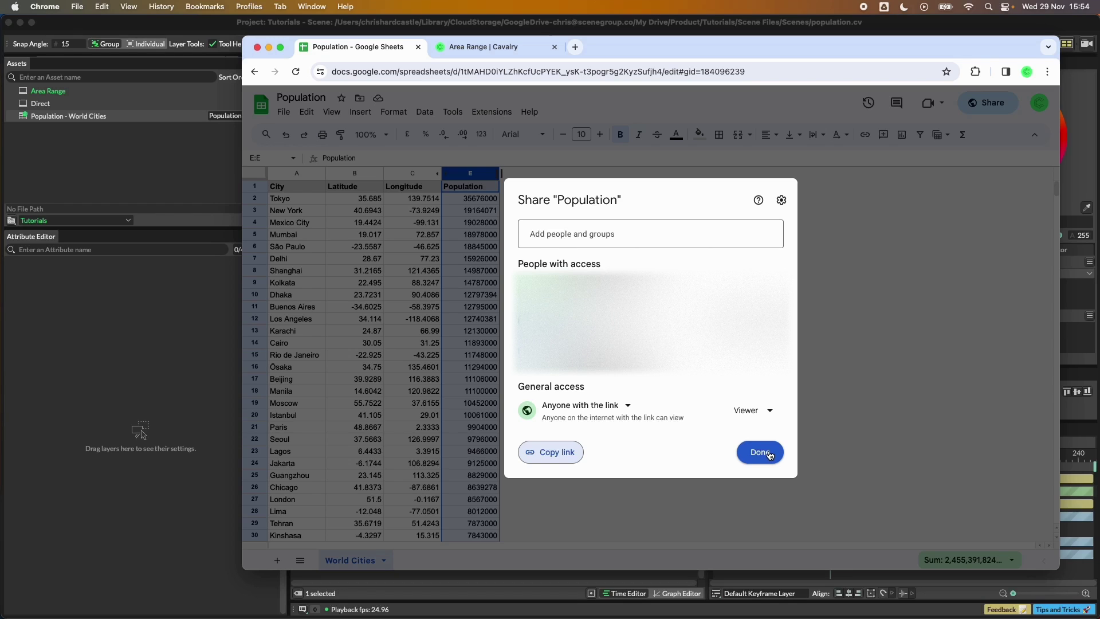
left_click(770, 456)
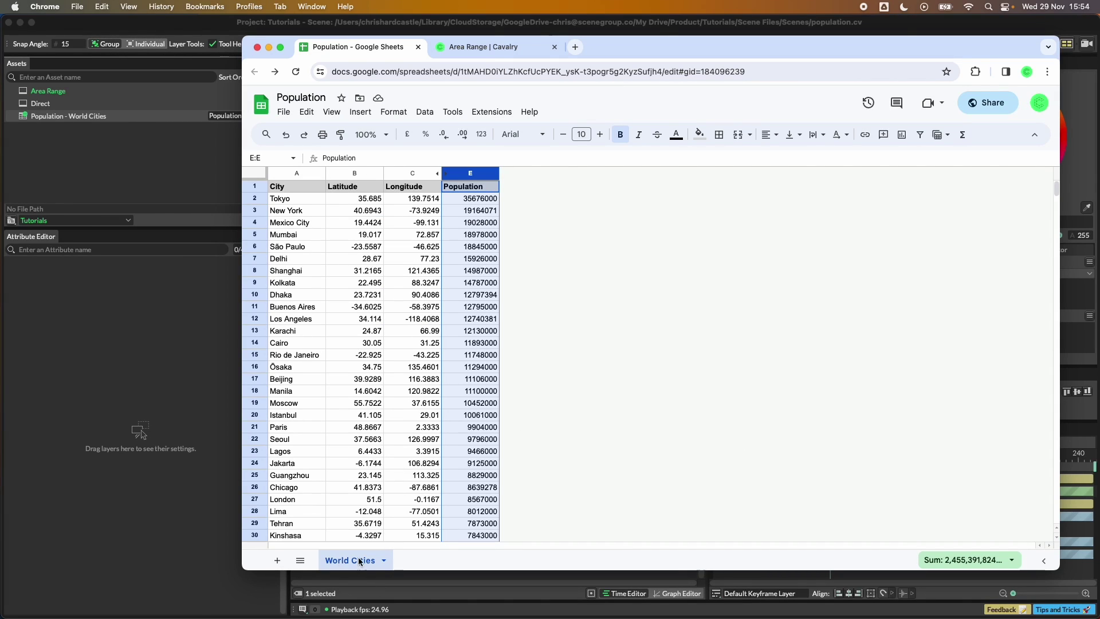
Step: Add a blank Sheet1, copy the World Cities sheet's address, and return to Cavalry
left_click(278, 561)
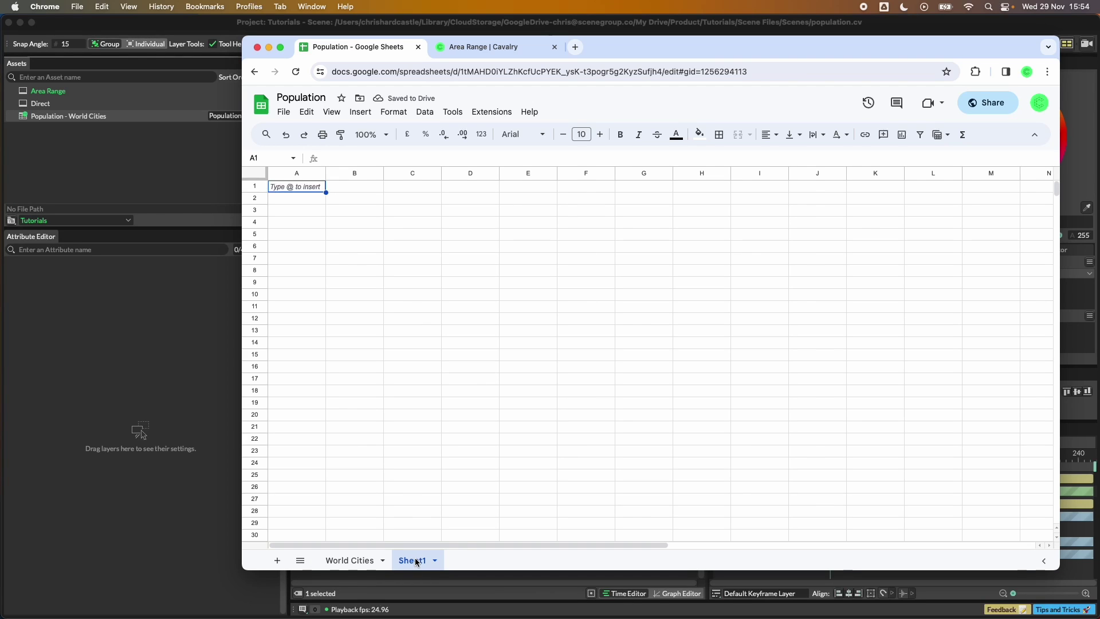
left_click(985, 103)
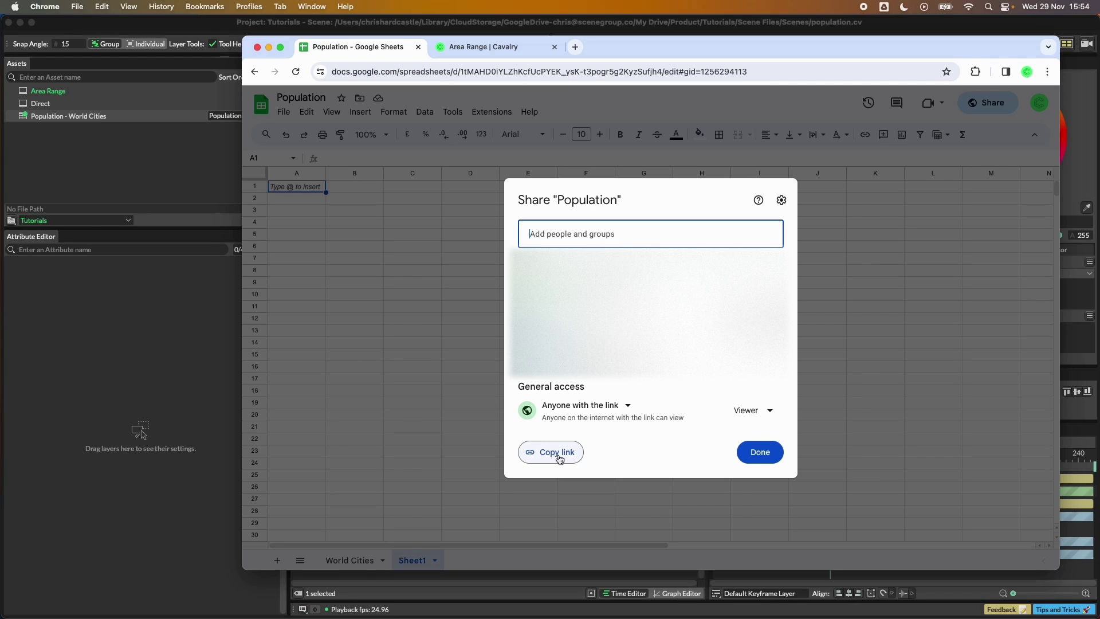
left_click(761, 456)
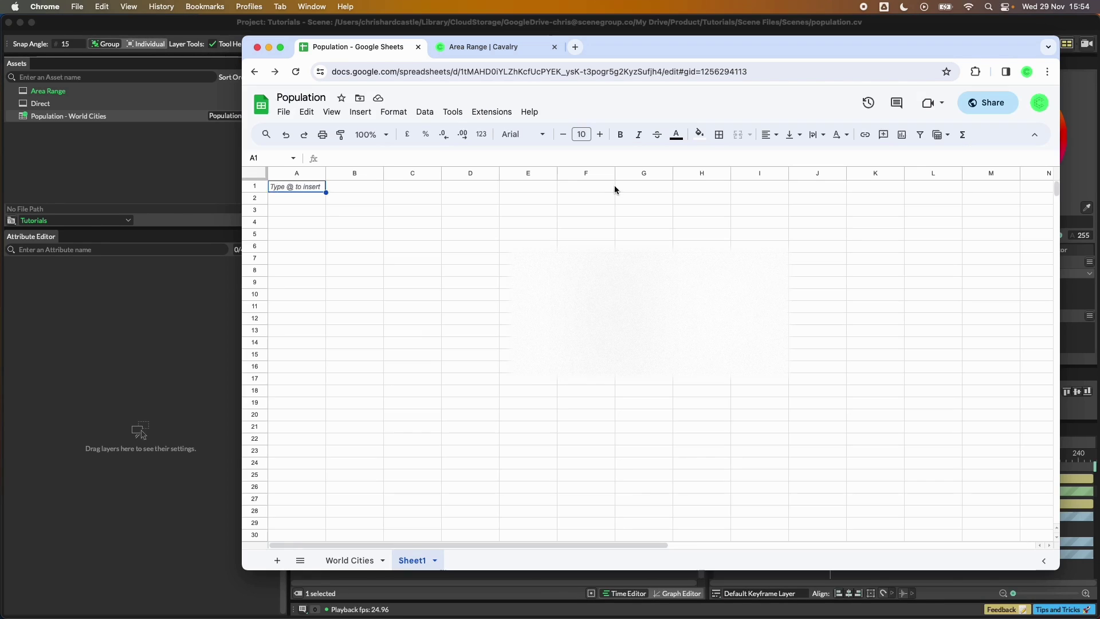
key("super+l")
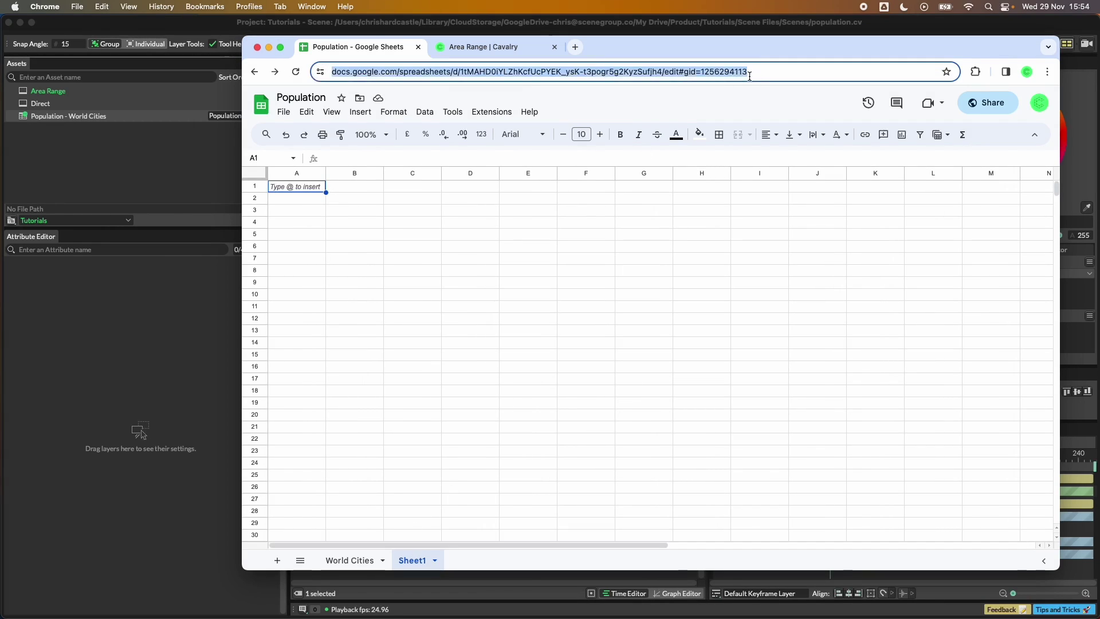
left_click(351, 561)
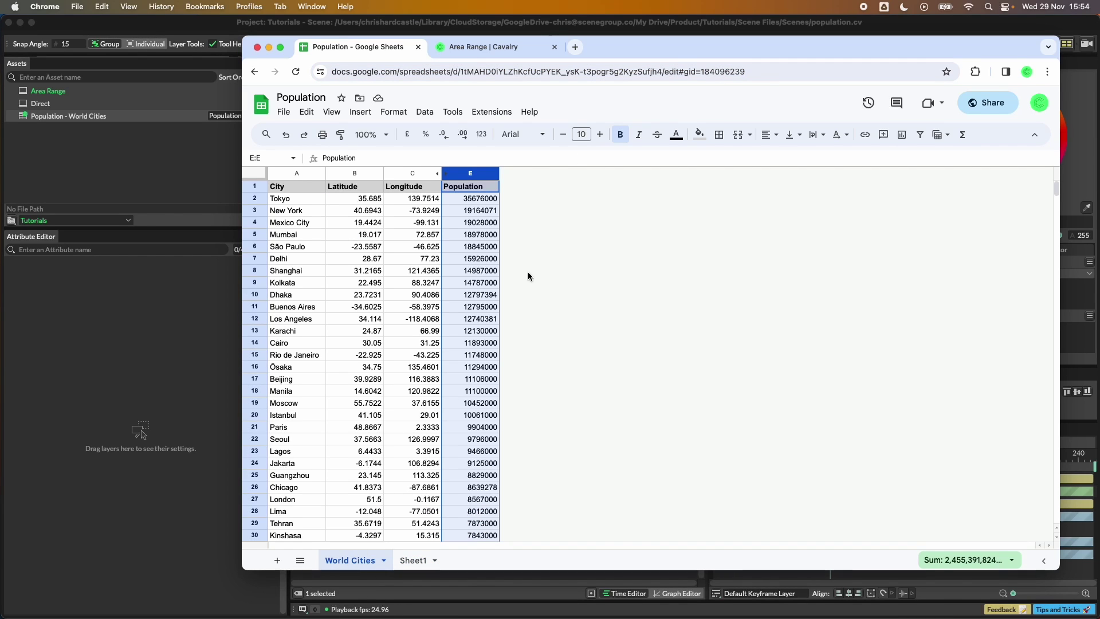
left_click(768, 75)
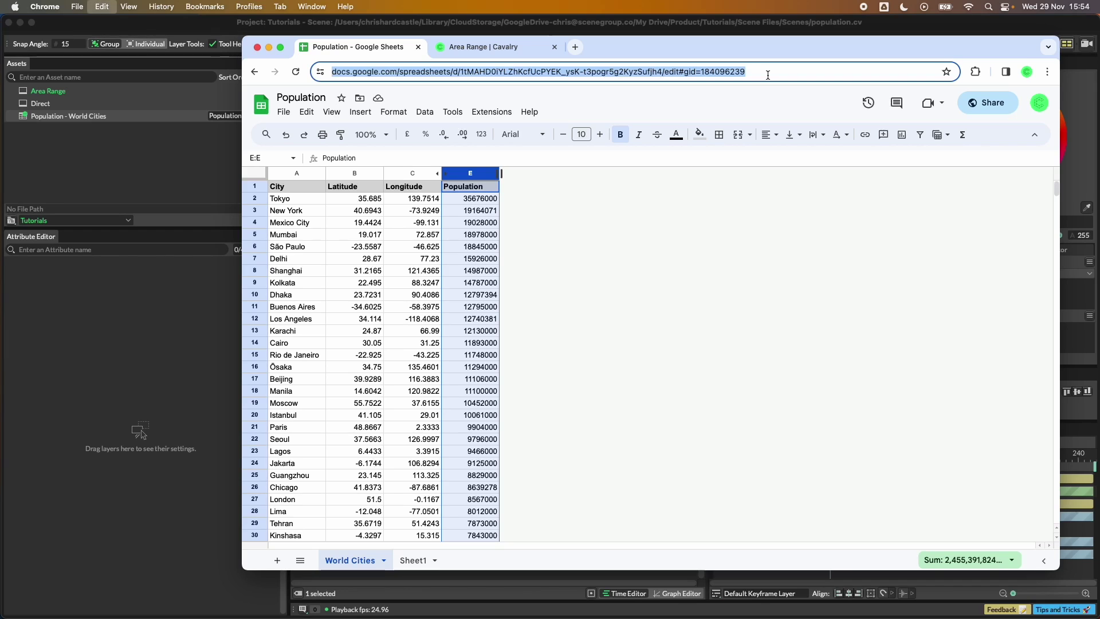
left_click(121, 146)
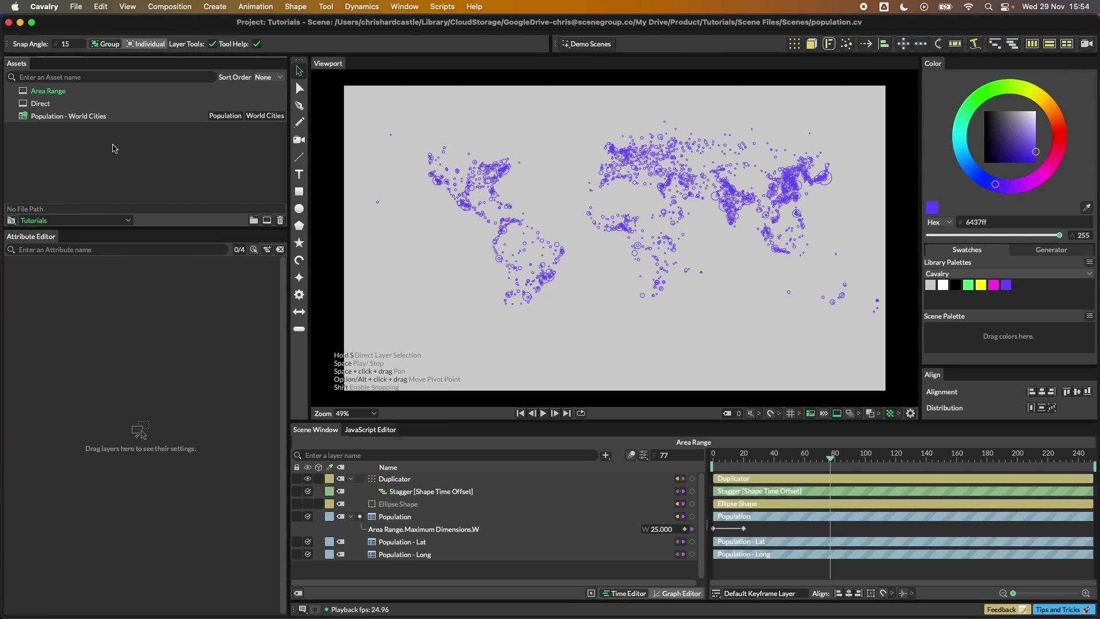
Step: Try importing the pasted World Cities sheet address as a Google Sheet asset, then cancel
right_click(113, 149)
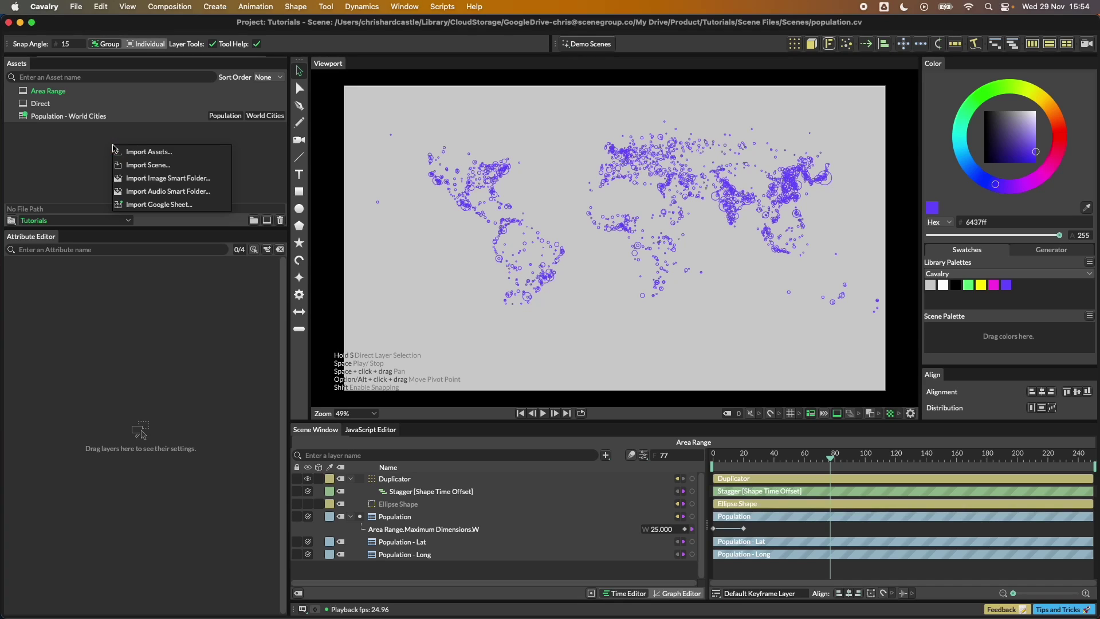
left_click(159, 204)
key("super+v")
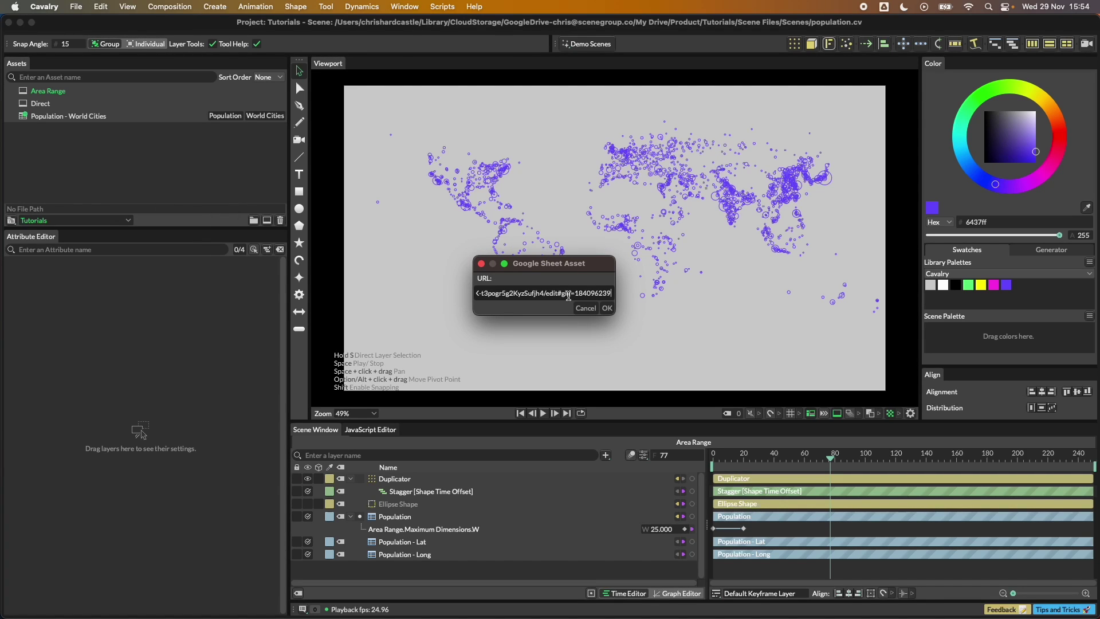
left_click_drag(551, 261, 590, 242)
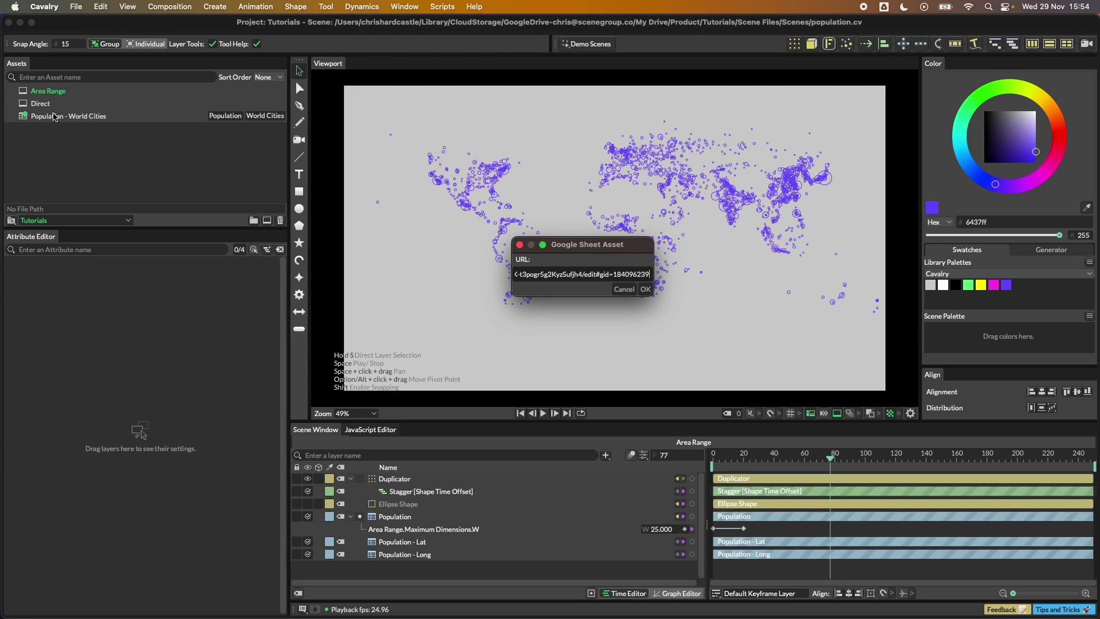
left_click(629, 291)
Step: Enlarge the Assets panel and create the new empty Composition 3
left_click(51, 119)
right_click(50, 119)
left_click(45, 119)
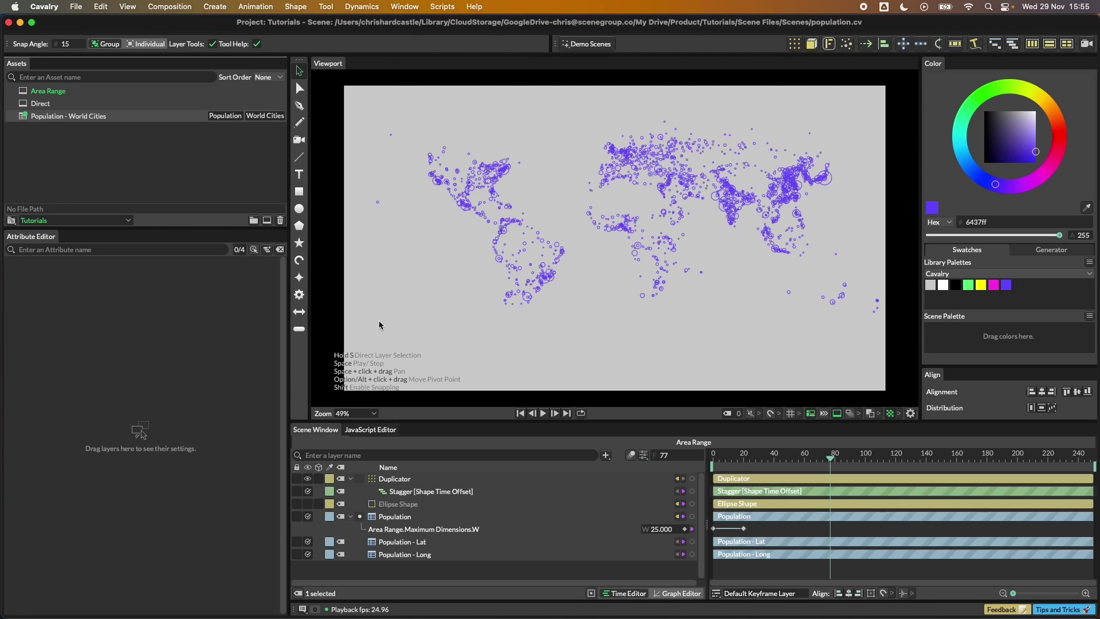
left_click(201, 189)
left_click_drag(192, 228, 192, 239)
left_click(267, 231)
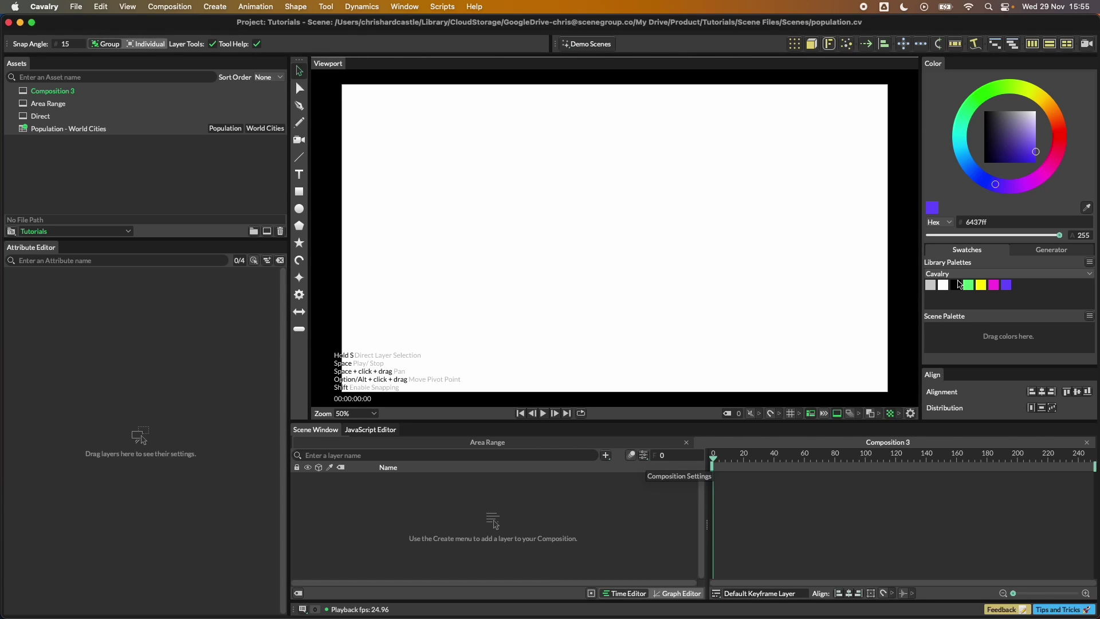
Step: Give the composition a light grey background and draw an ellipse with fill off and outline on
left_click_drag(930, 285, 814, 327)
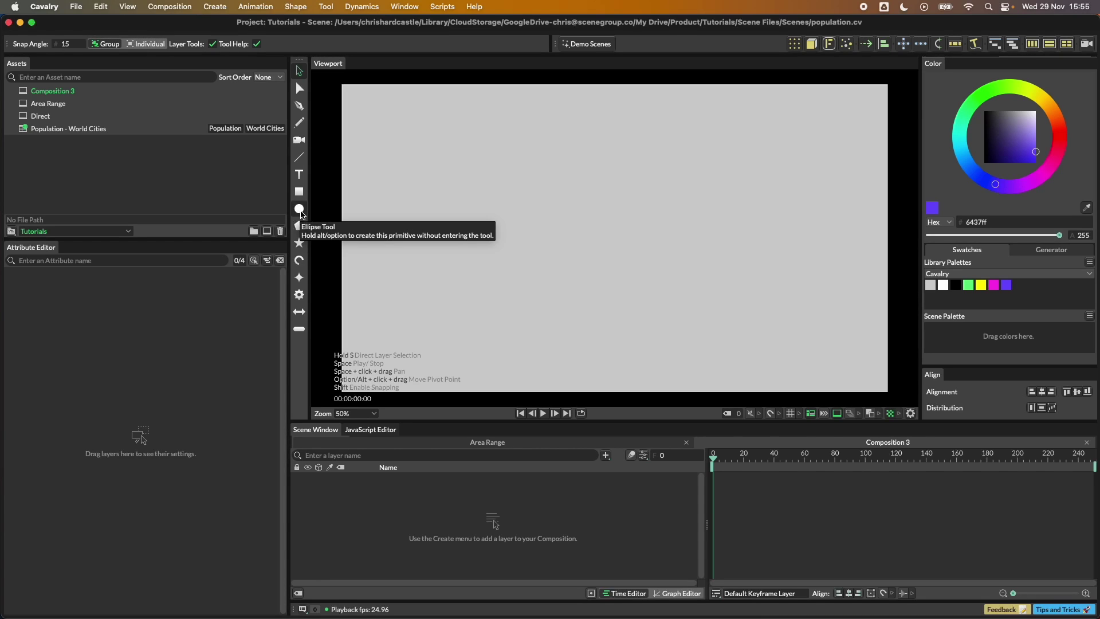
left_click(302, 212)
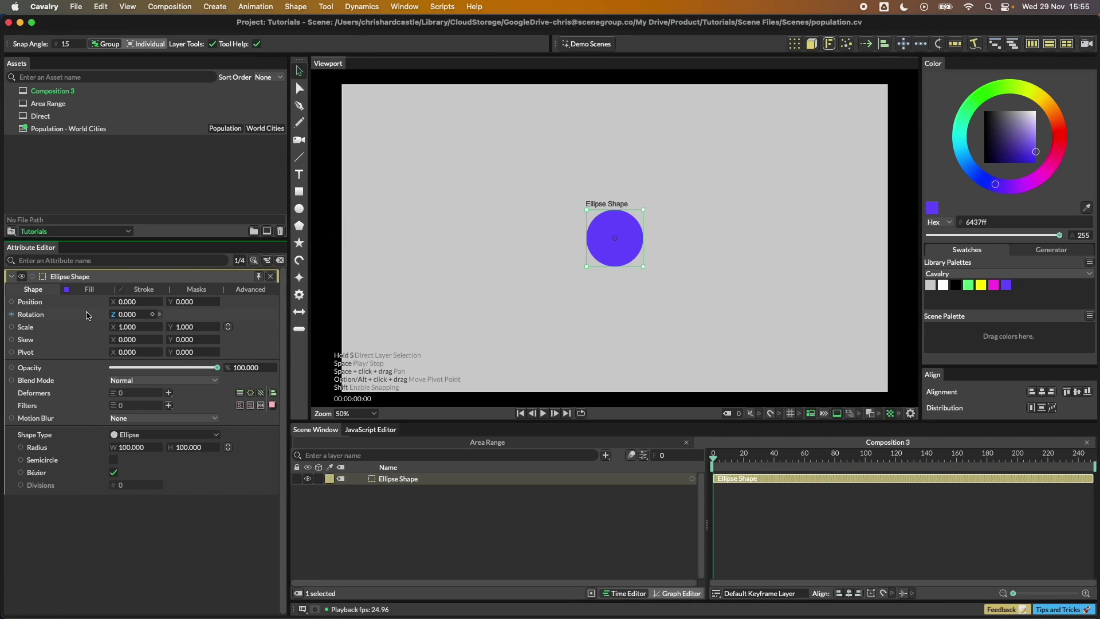
left_click(87, 289)
left_click(113, 302)
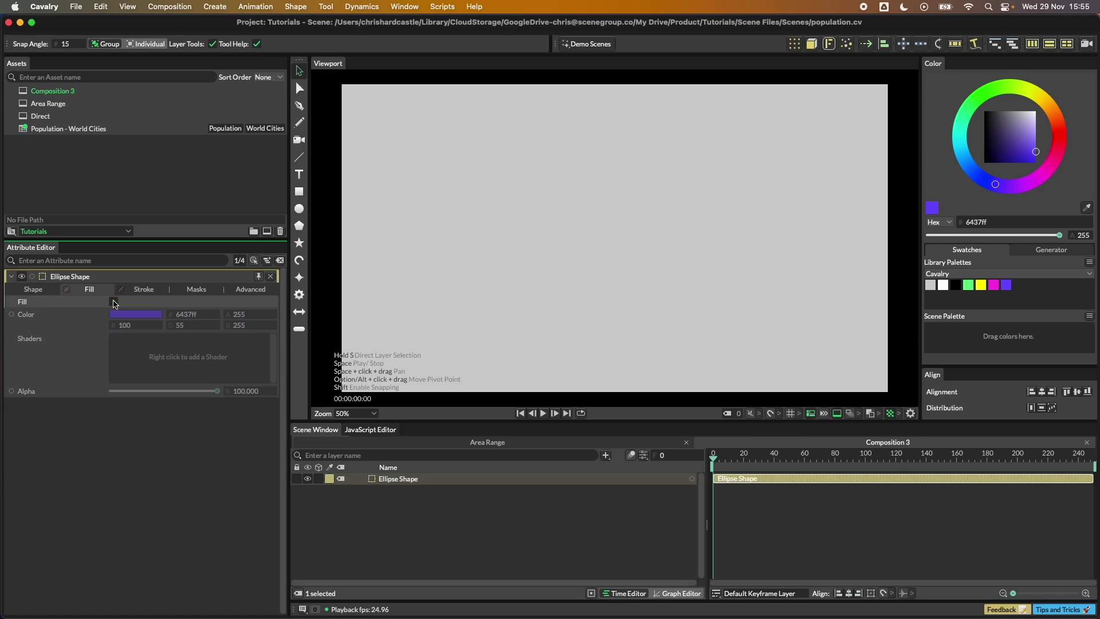
left_click(143, 289)
left_click(114, 302)
Step: Make the ellipse outline purple 6437ff with Stroke Width 2 and reselect the Ellipse Shape layer
mouse_move(1006, 284)
left_mouse_down()
mouse_move(753, 340)
mouse_move(136, 314)
left_mouse_up()
left_click(139, 404)
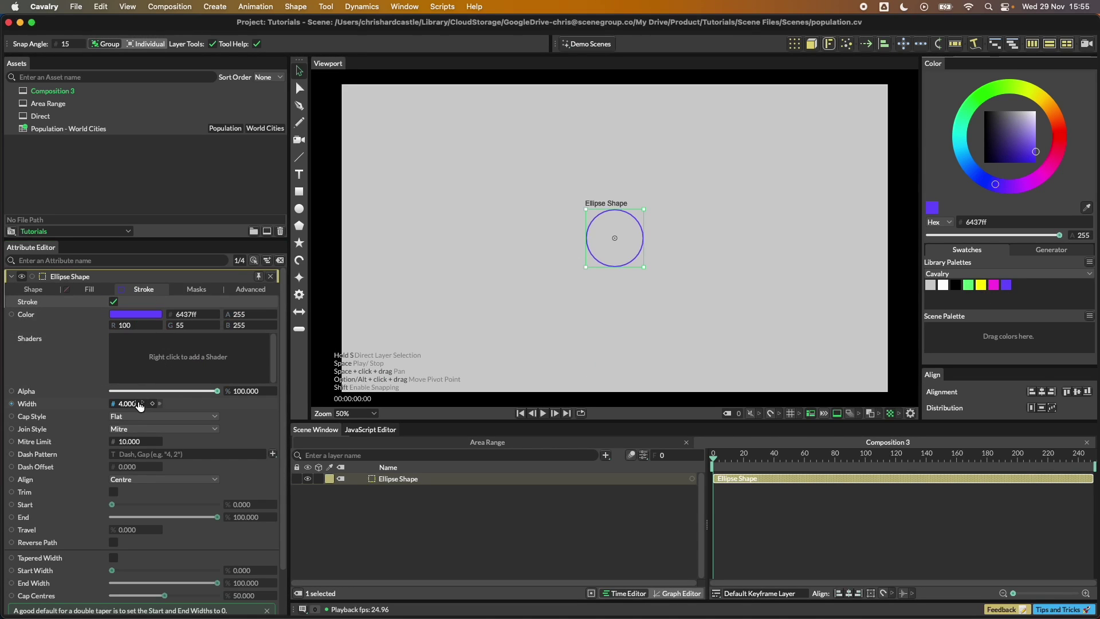
type("2")
key("Return")
left_click(456, 538)
left_click(410, 479)
left_click_drag(470, 420, 467, 420)
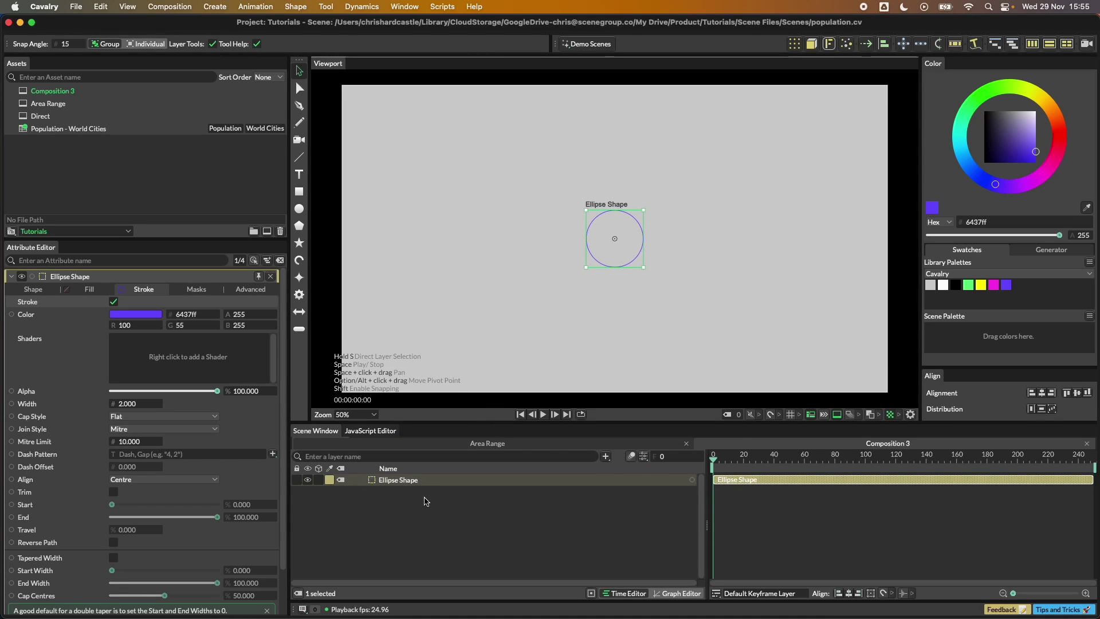
left_click(414, 484)
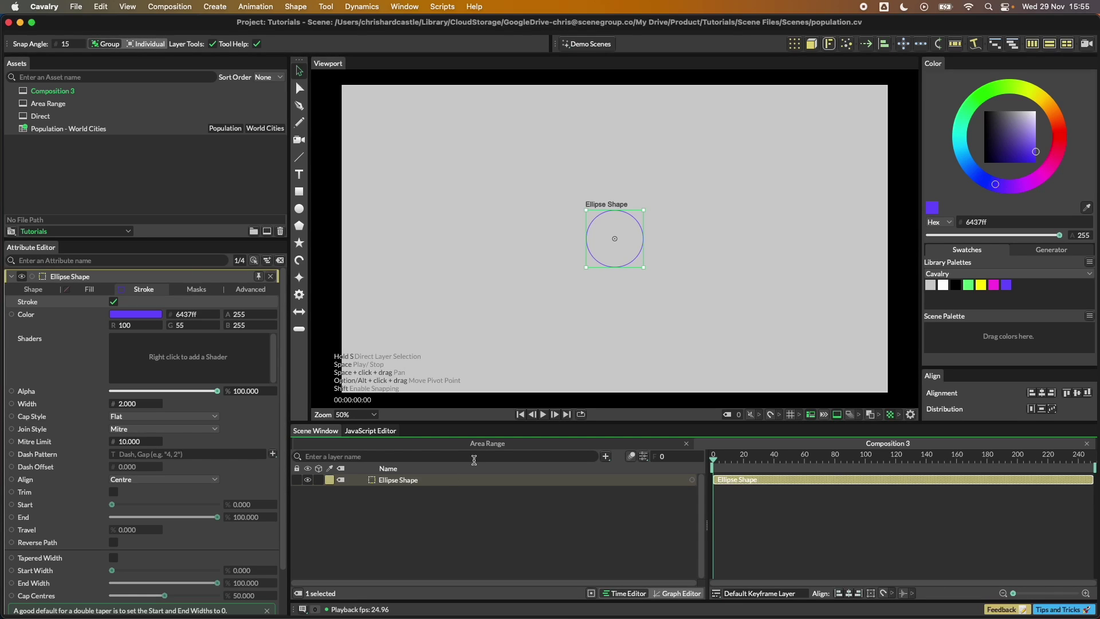
left_click_drag(488, 425, 487, 416)
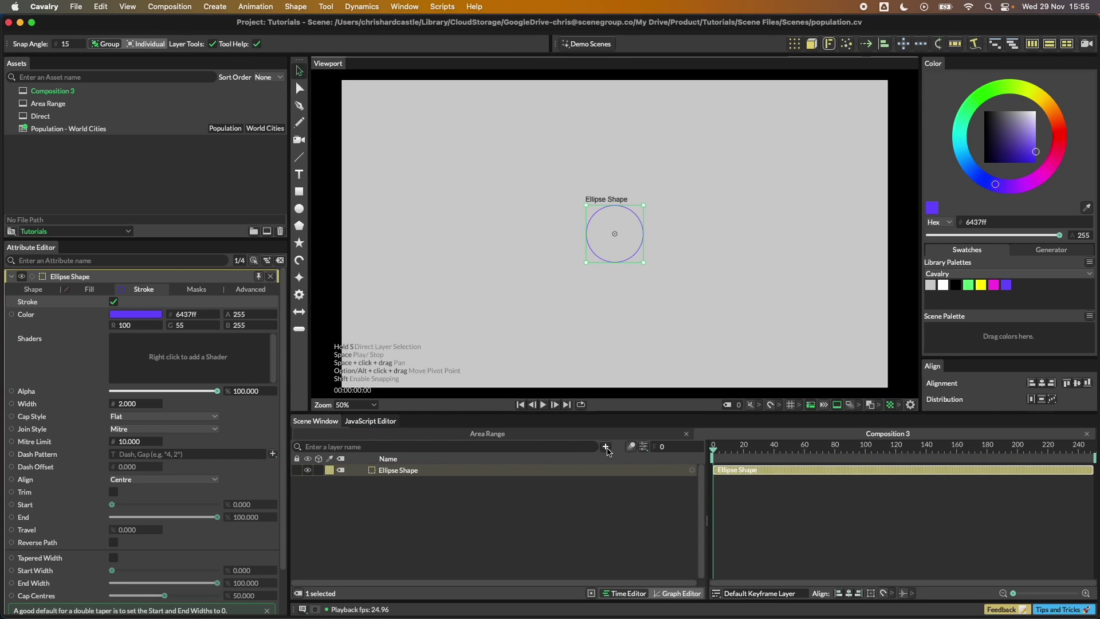
Step: Add a Duplicator to the Ellipse Shape layer, repeating the circle in a 3 × 3 grid
left_click(606, 447)
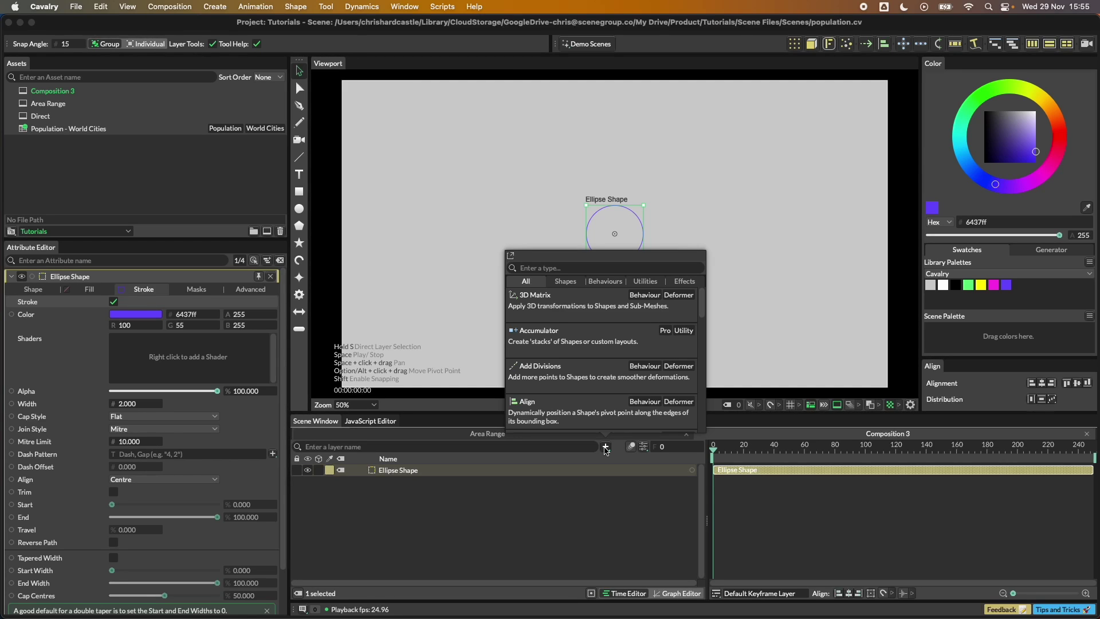
type("dupl")
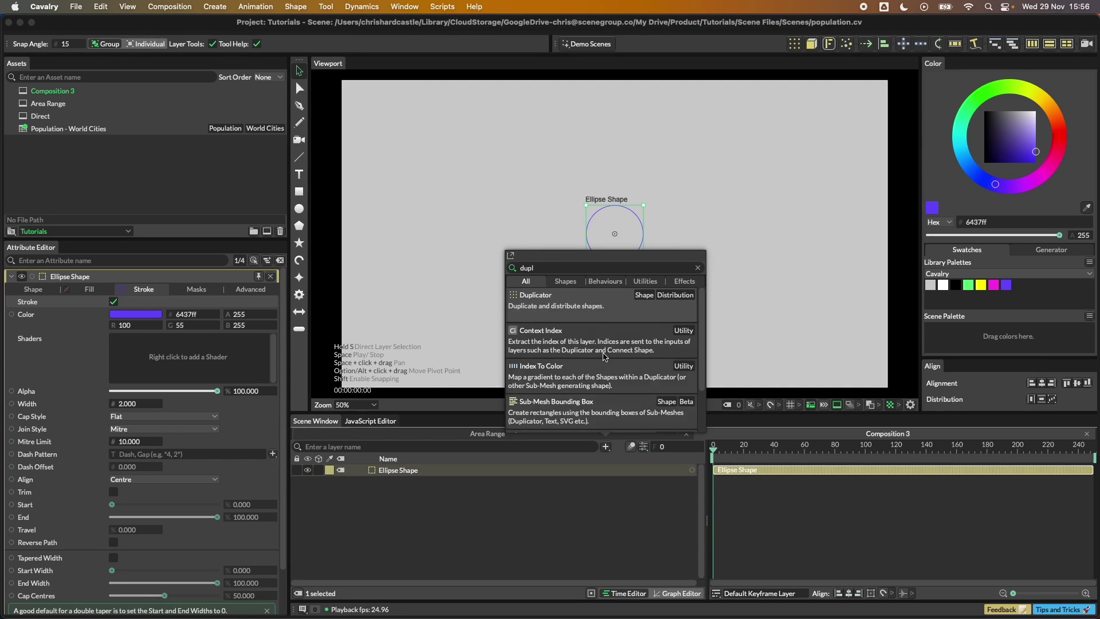
left_click(487, 487)
left_click(398, 471)
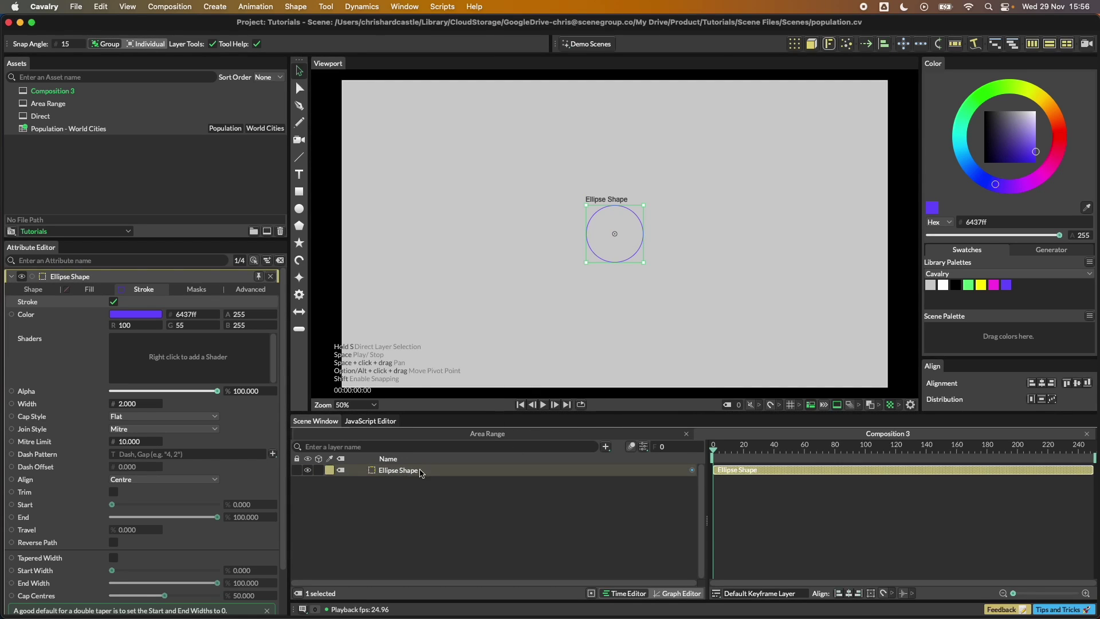
left_click(794, 45)
left_click(400, 472)
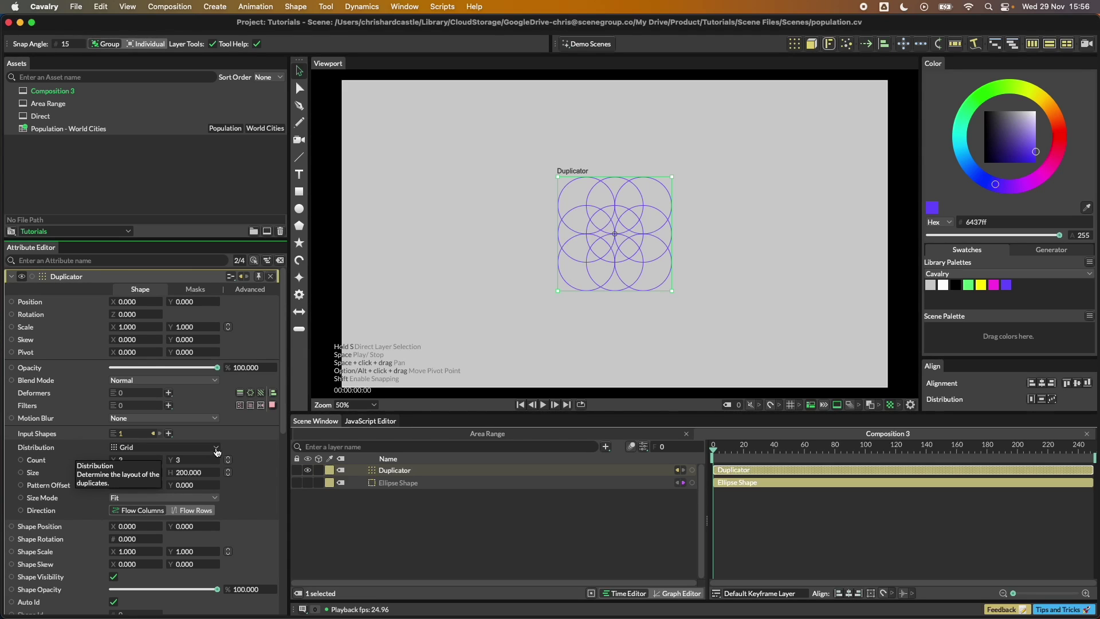
left_click(216, 449)
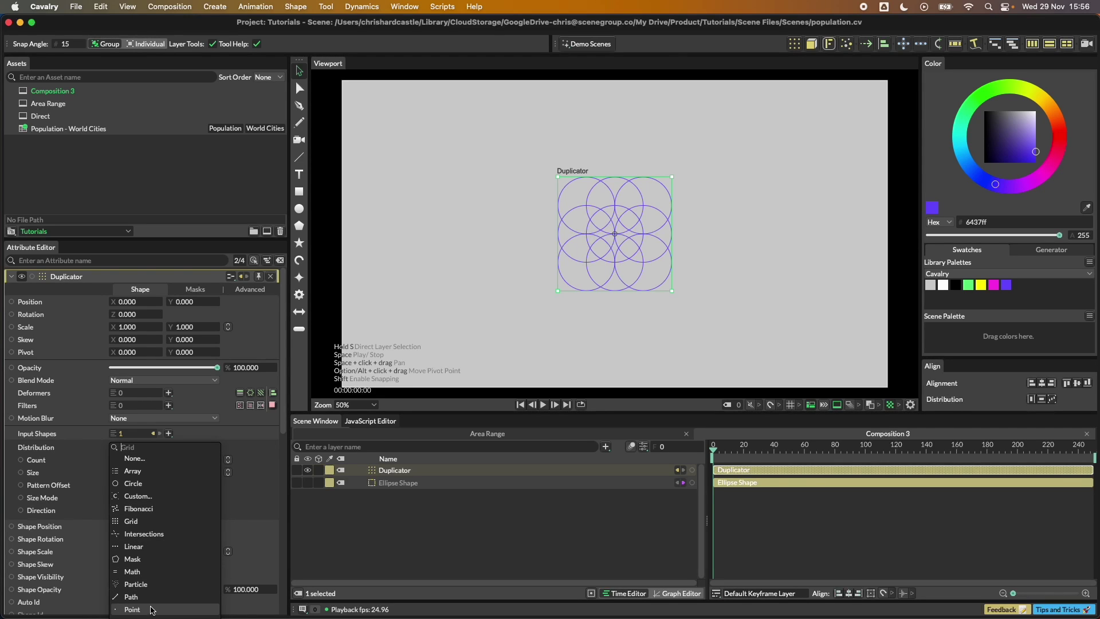
Step: Switch the Duplicator to Point distribution with Count 50 and Shape Position 0, 0
left_click(150, 609)
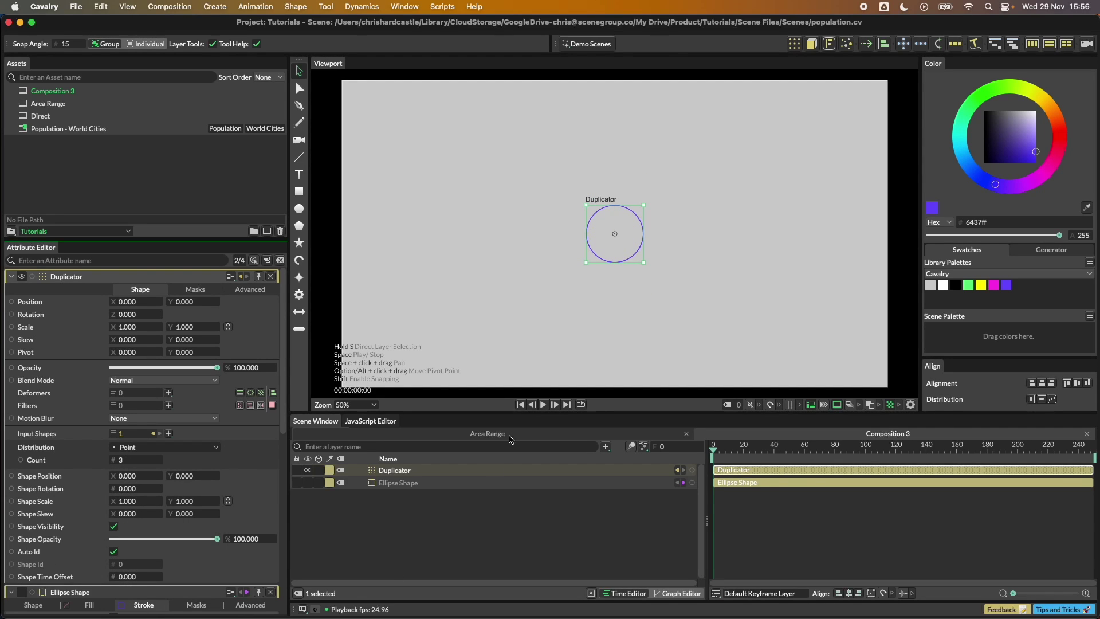
left_click_drag(516, 413, 516, 380)
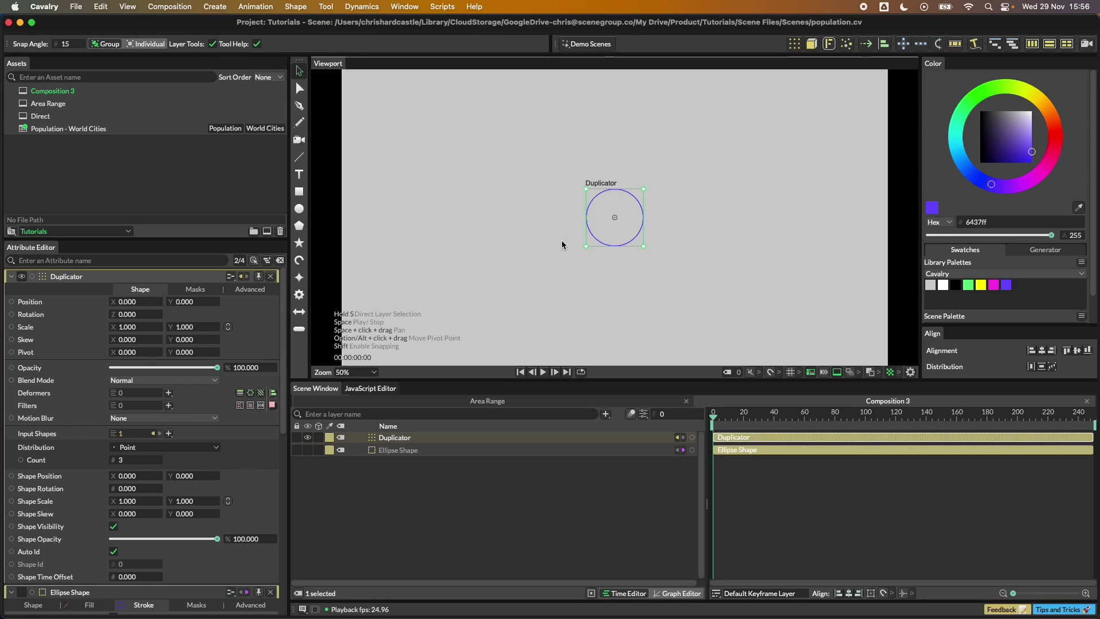
left_click(131, 462)
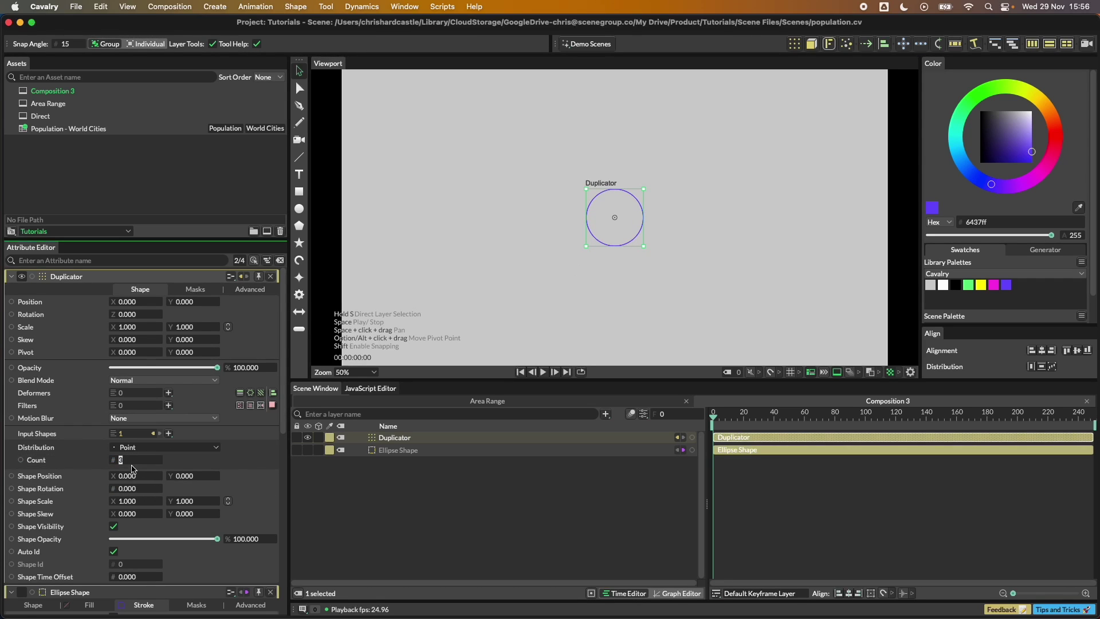
type("50")
left_click(432, 482)
left_click_drag(129, 483, 192, 479)
left_click(138, 475)
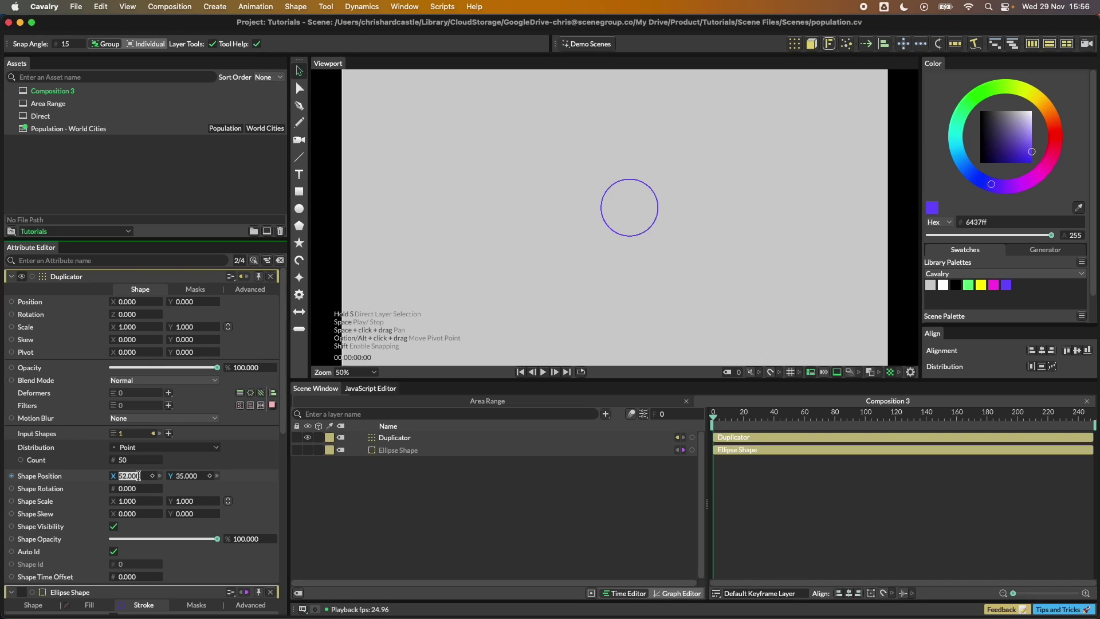
type("0")
key("Return")
left_click(400, 493)
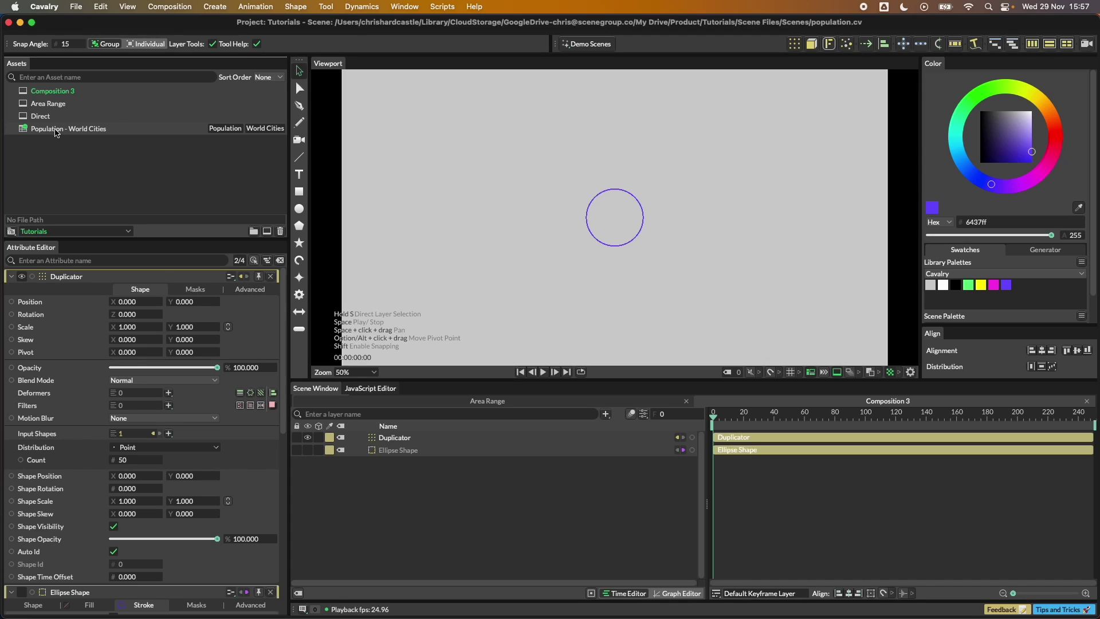
Step: Drag the Population - World Cities asset into the viewport as a spreadsheet layer reading 12893 rows
left_click(606, 414)
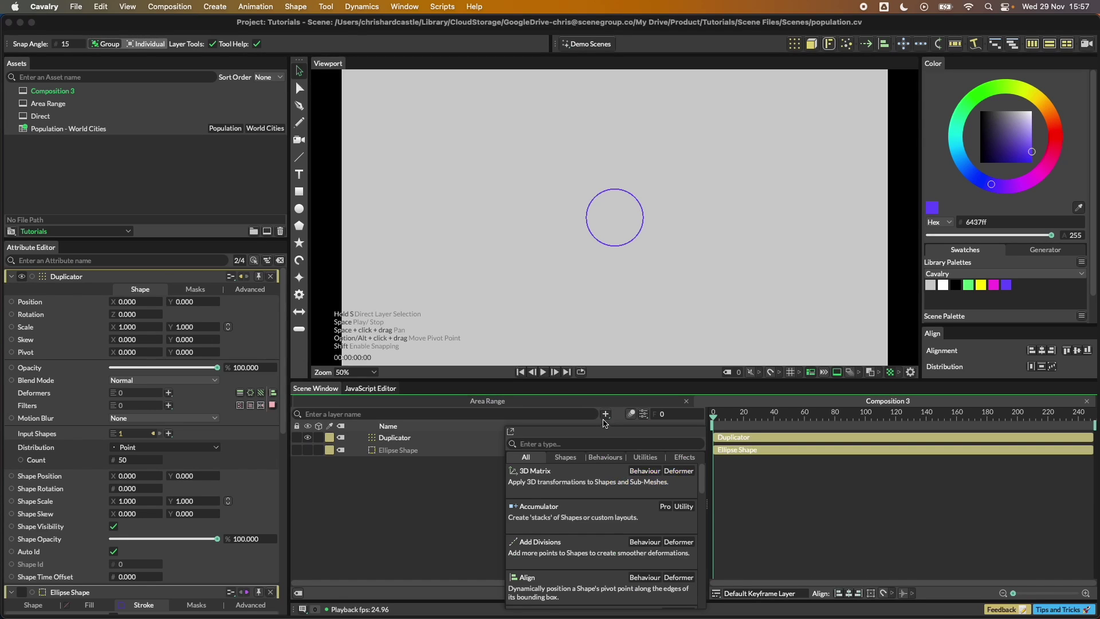
type("spread")
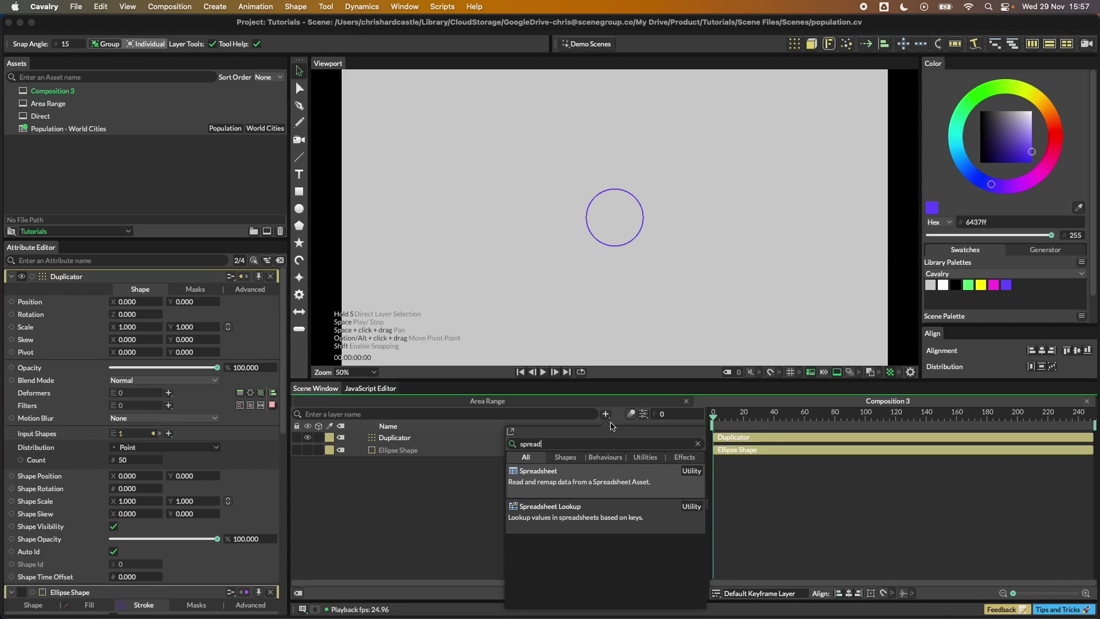
left_click(542, 479)
left_click_drag(63, 130, 140, 295)
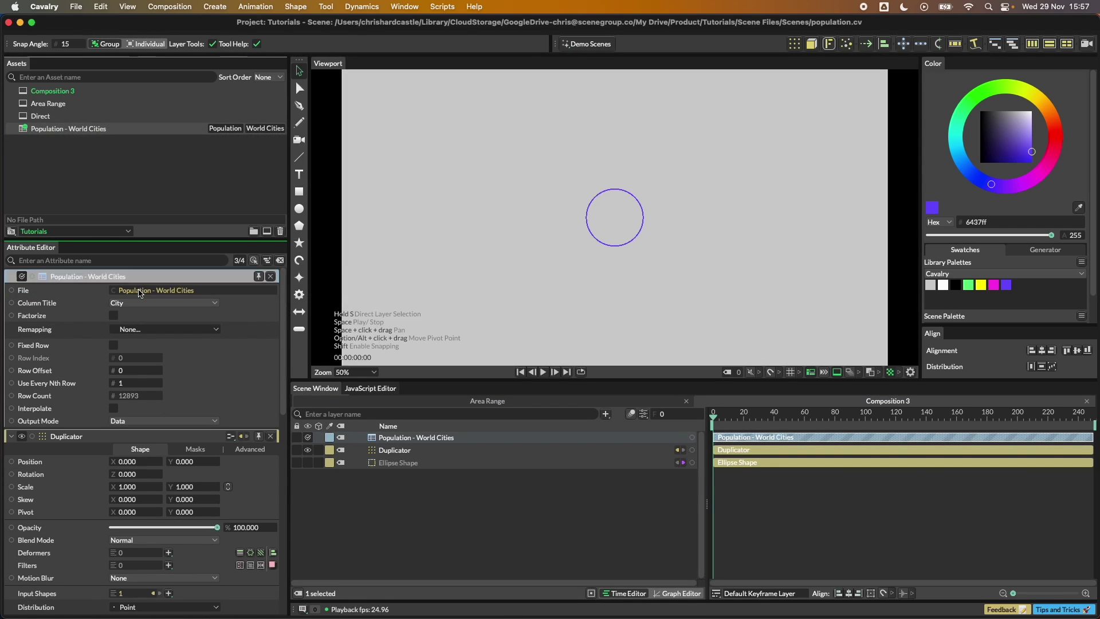
left_click(409, 440)
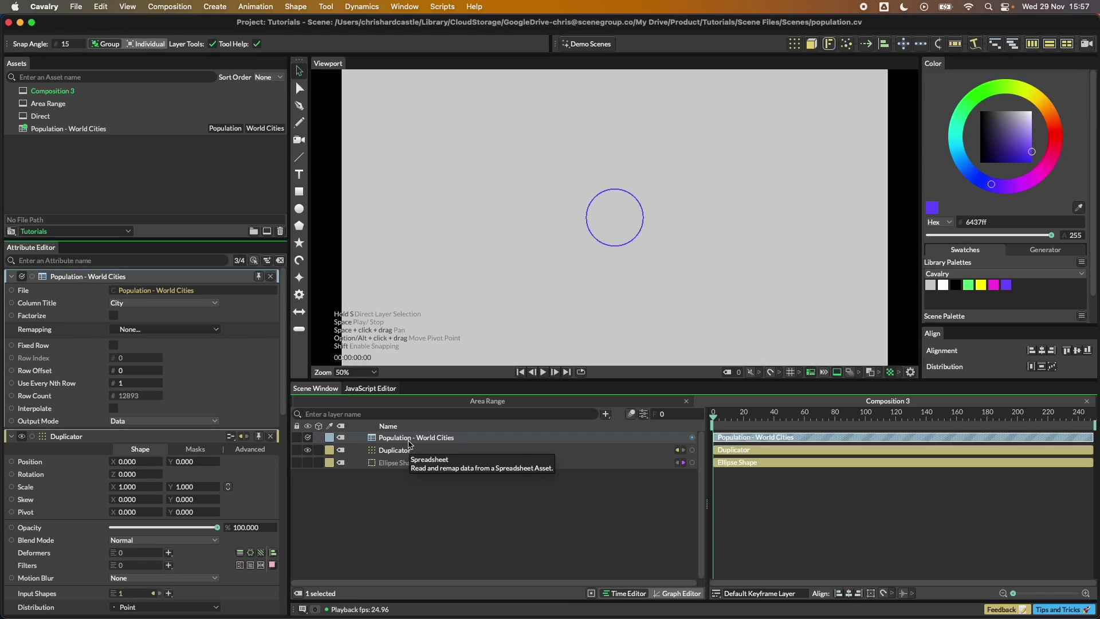
key("Delete")
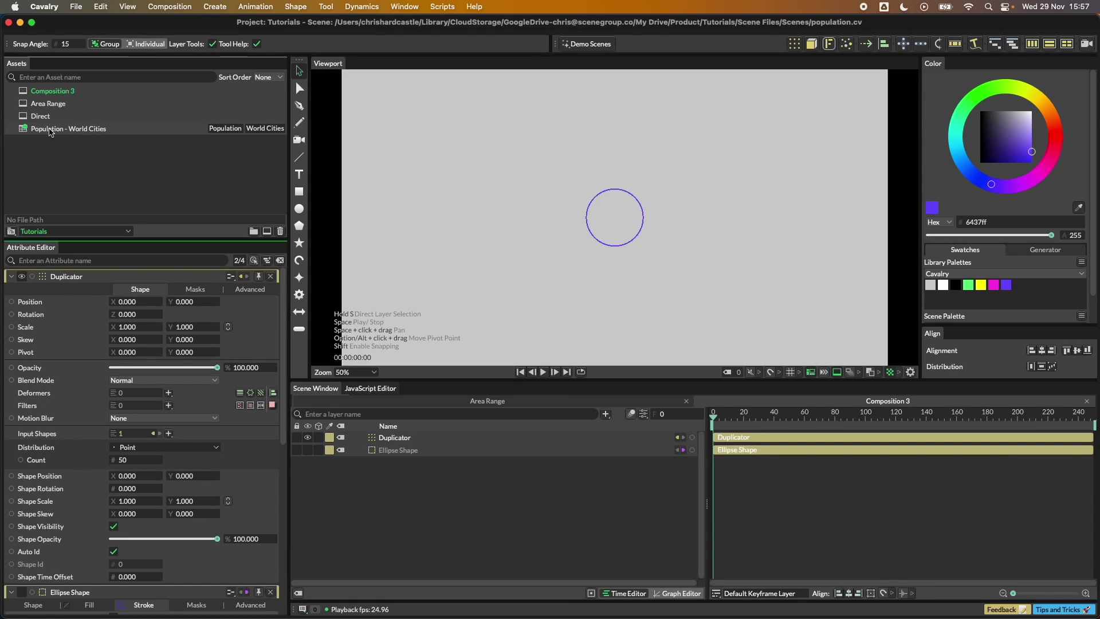
left_click_drag(50, 132, 516, 520)
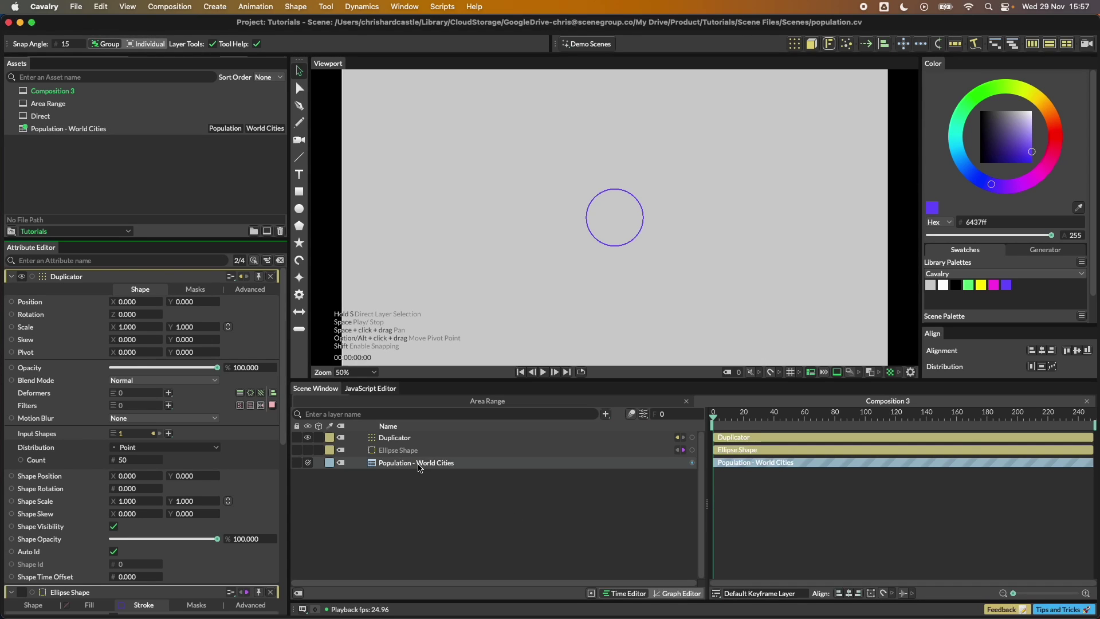
left_click(434, 466)
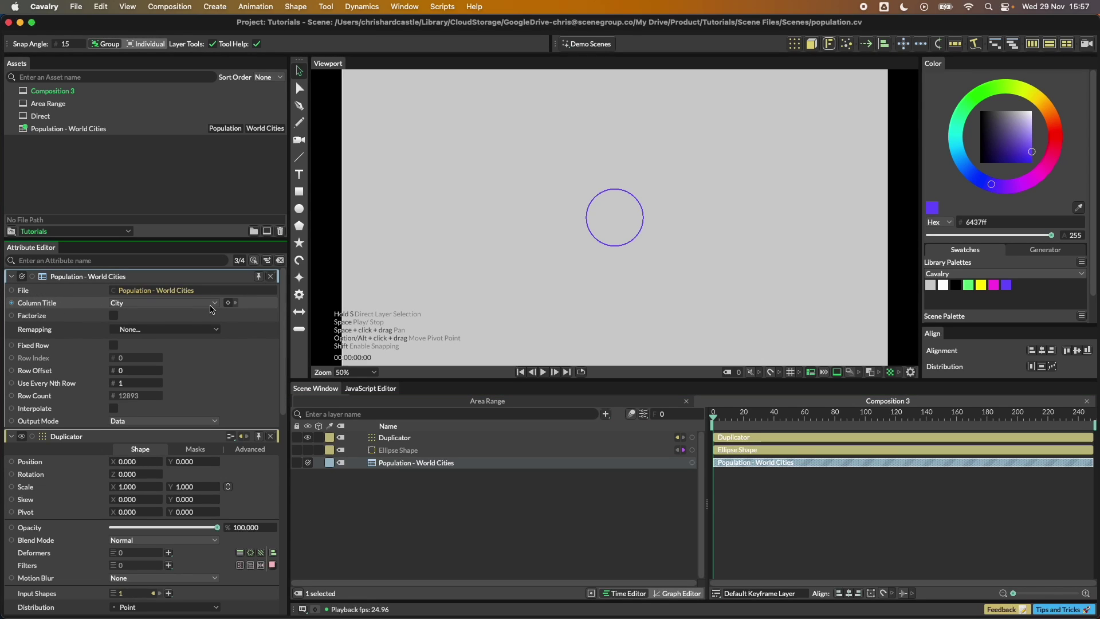
left_click(214, 304)
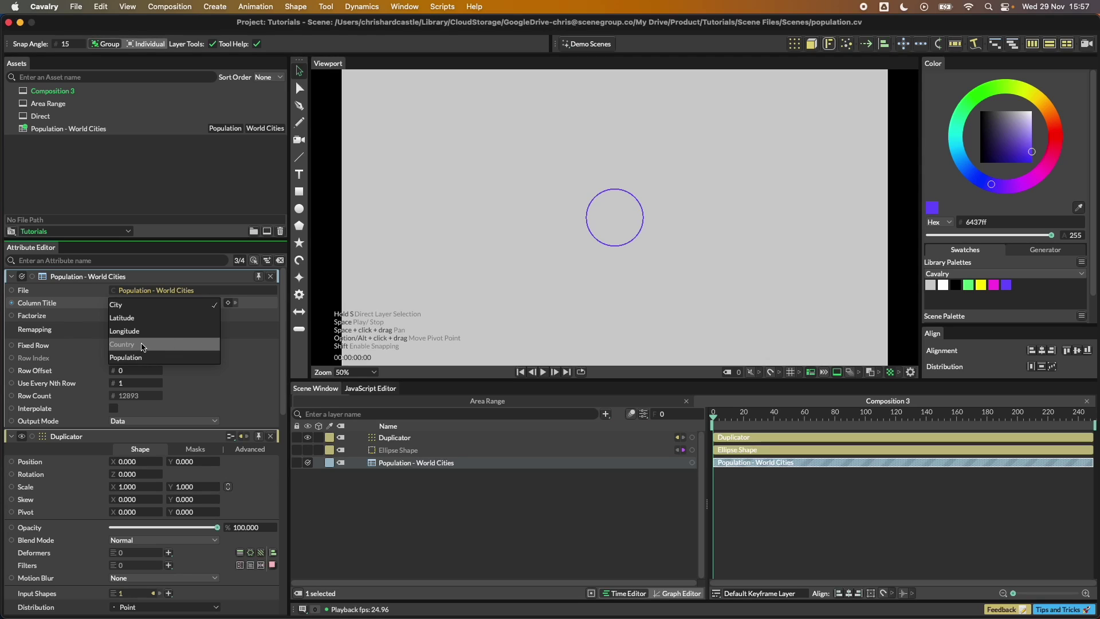
Step: Set the spreadsheet's Column Title to Longitude and connect it to the Duplicator's Shape Position X
left_click(138, 305)
key("super+Tab")
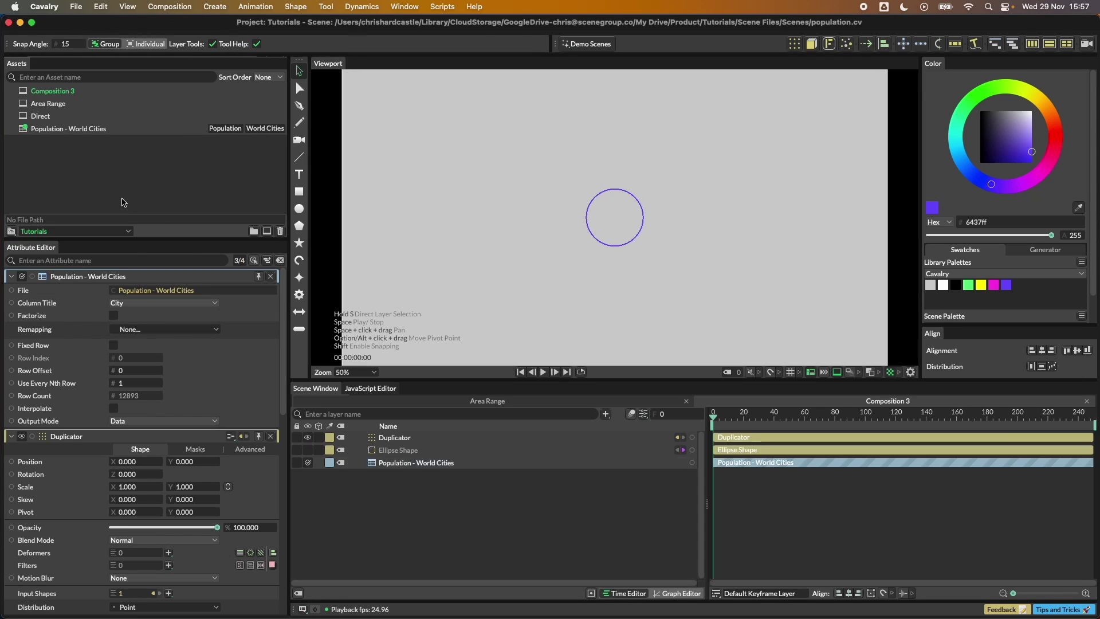
left_click(127, 204)
left_click(156, 304)
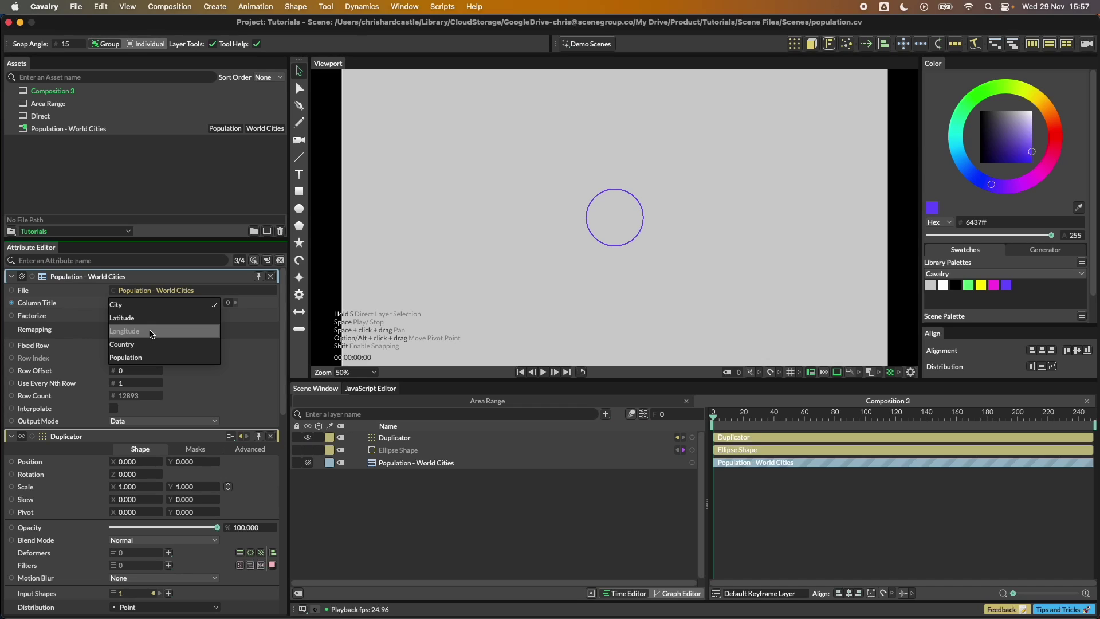
left_click(151, 331)
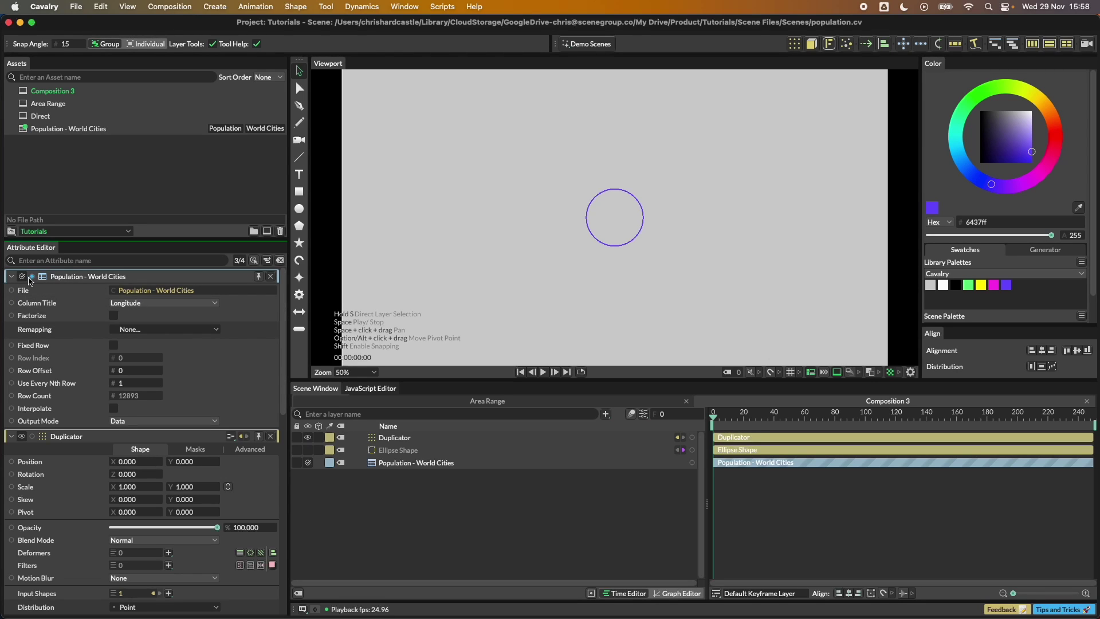
left_click(32, 278)
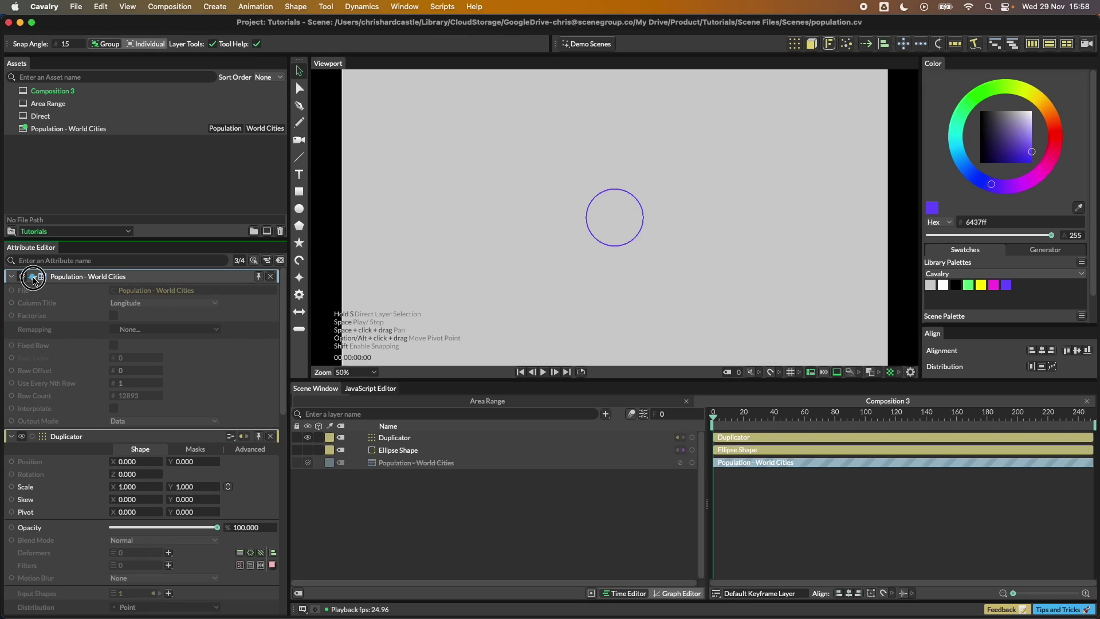
left_click_drag(33, 278, 133, 512)
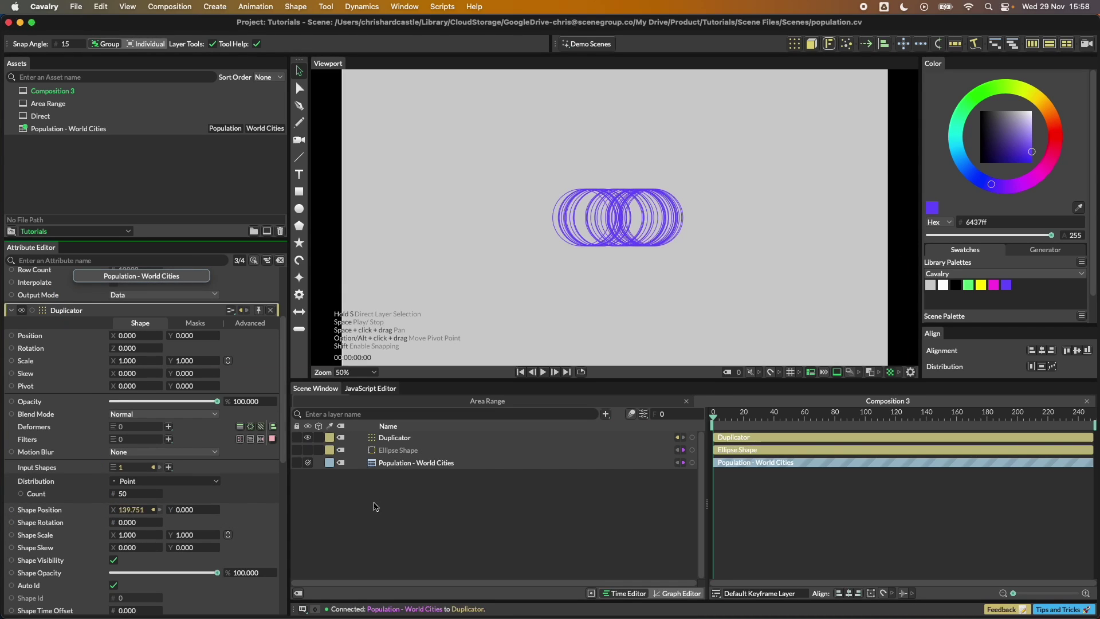
key("super+Tab")
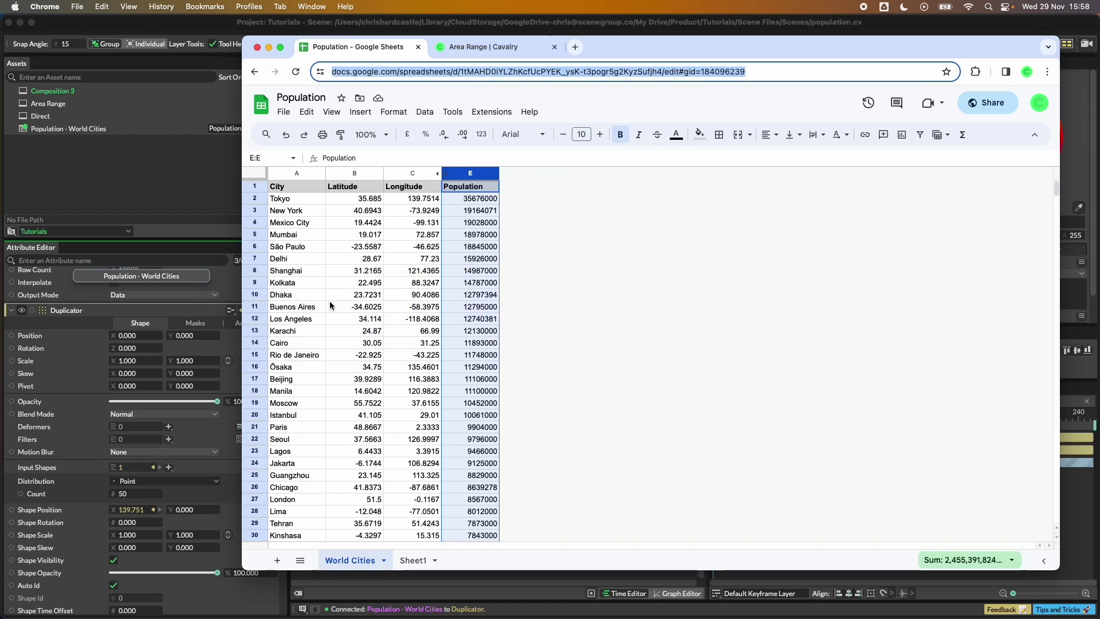
left_click(425, 203)
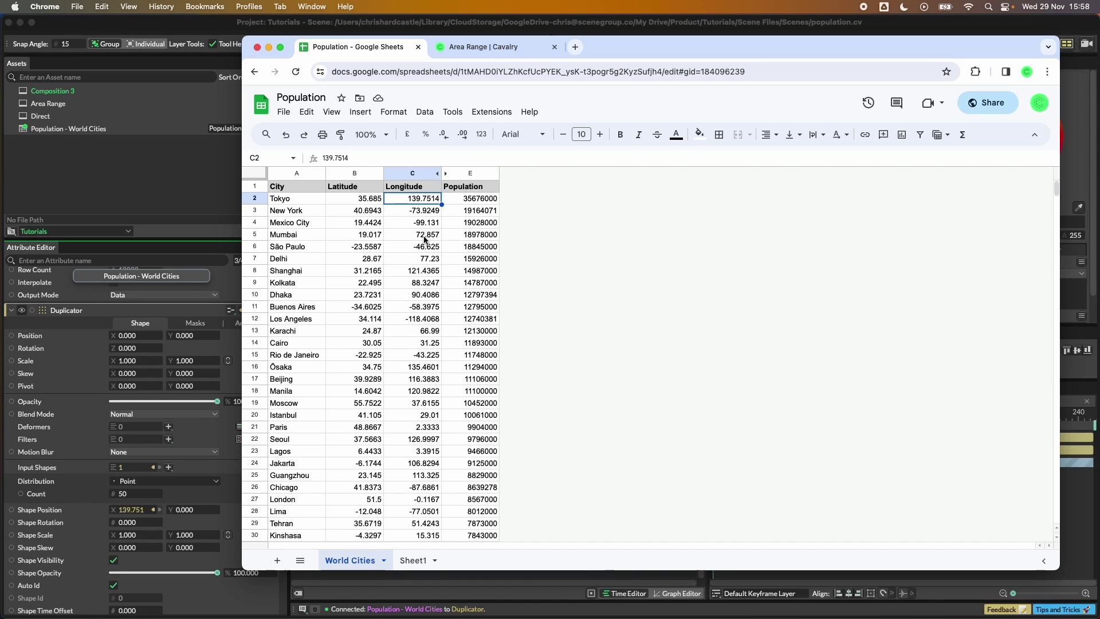
Step: Set the Population - World Cities layer's Remapping to Number Range
left_click(229, 25)
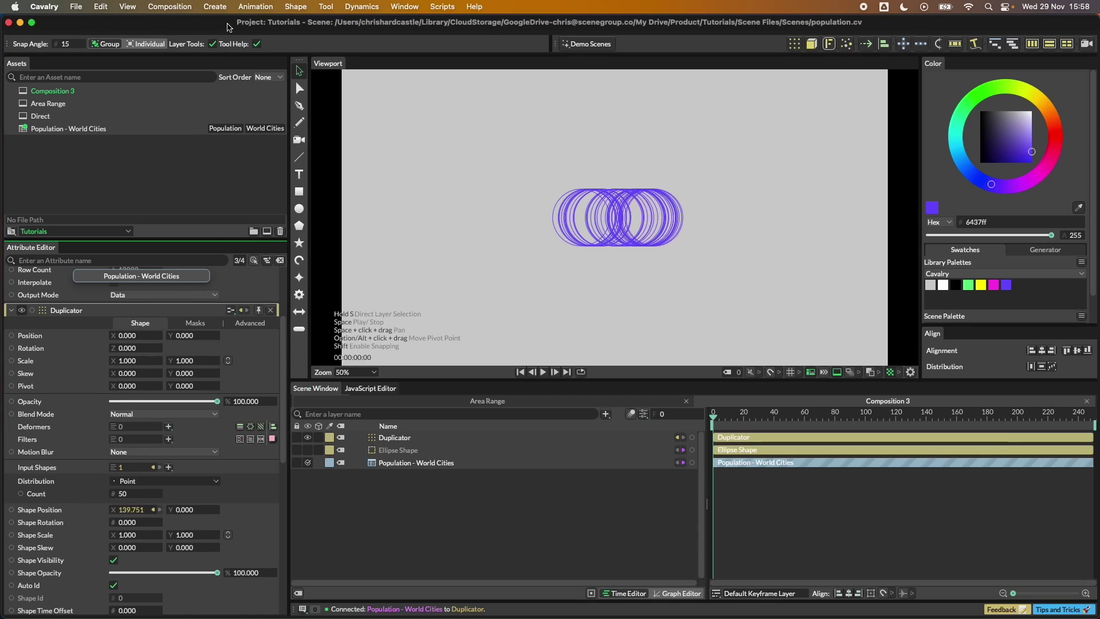
left_click(643, 413)
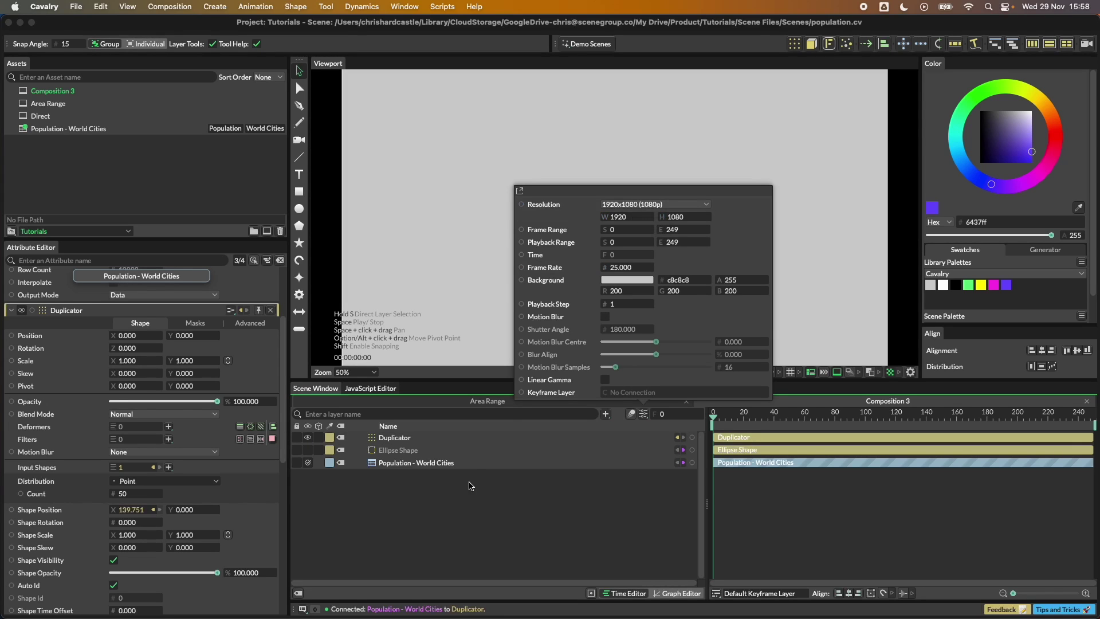
left_click(427, 469)
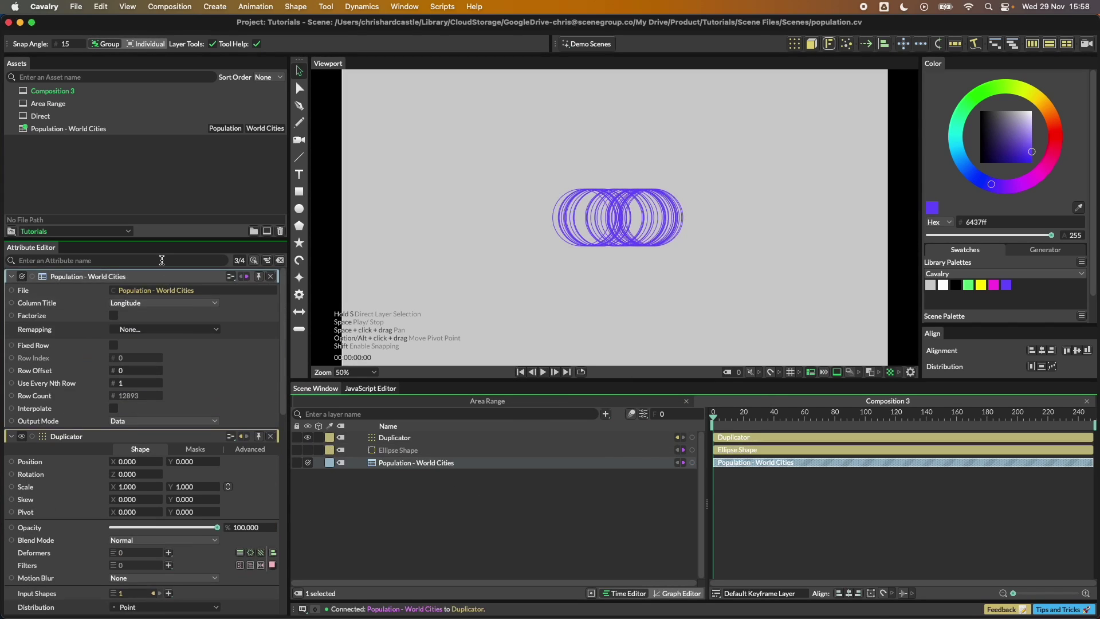
left_click_drag(158, 240, 166, 192)
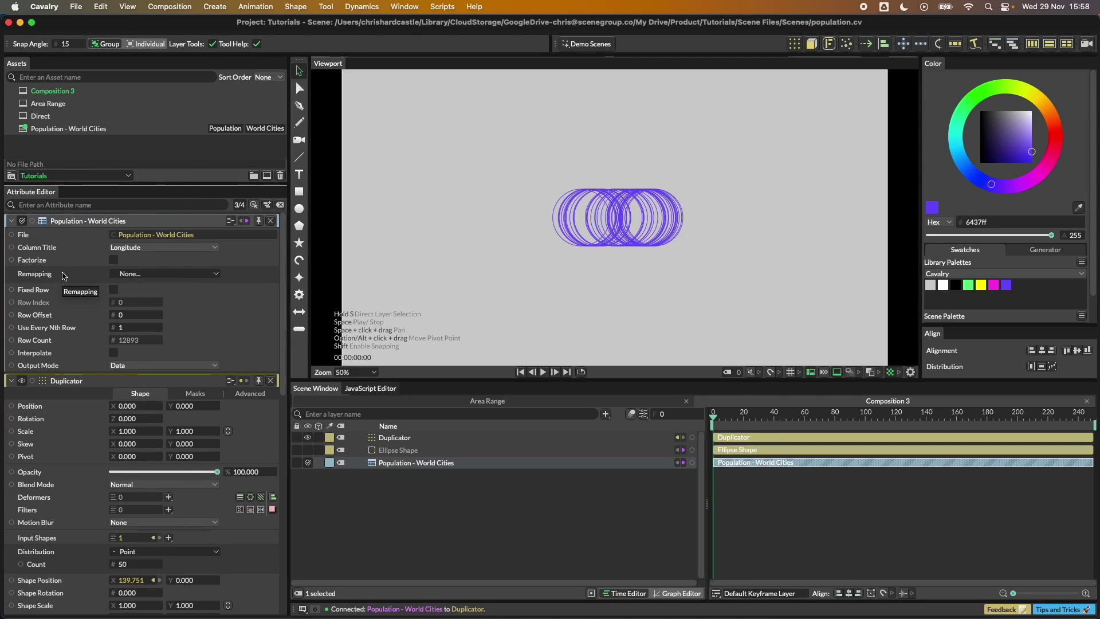
left_click(216, 275)
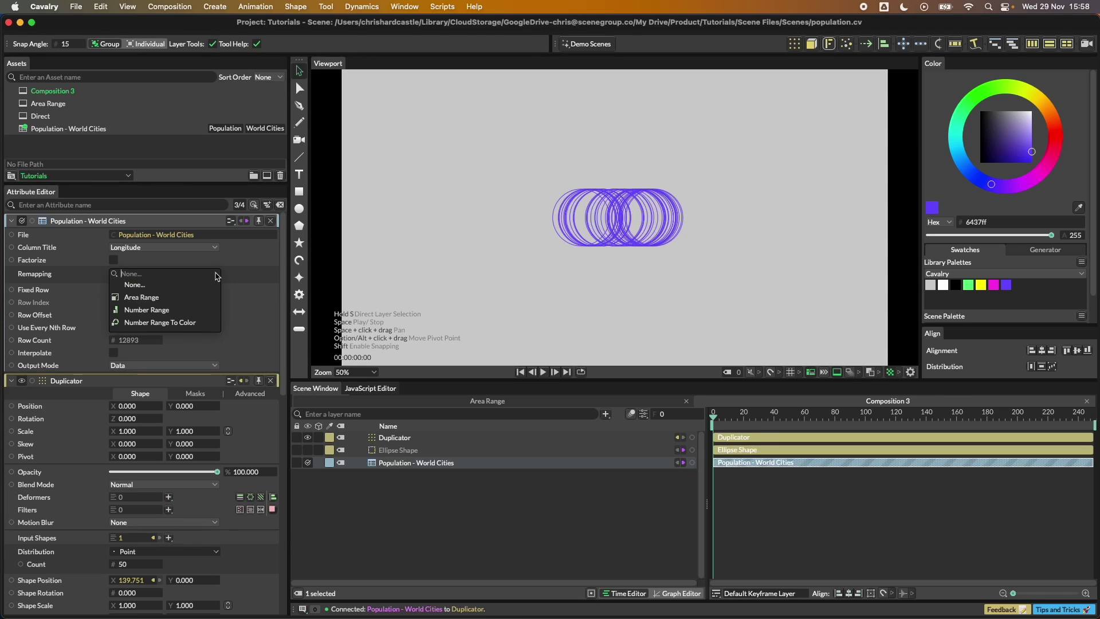
left_click(168, 310)
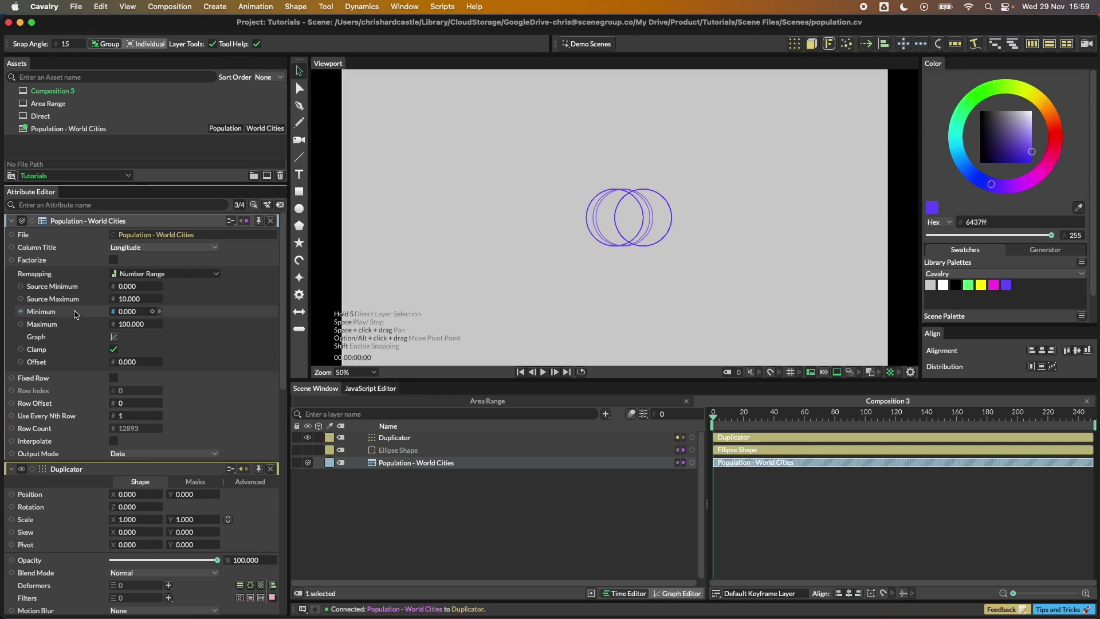
Step: Set the Number Range Source Minimum to -180 and Source Maximum to 180
left_click(131, 286)
type("-180")
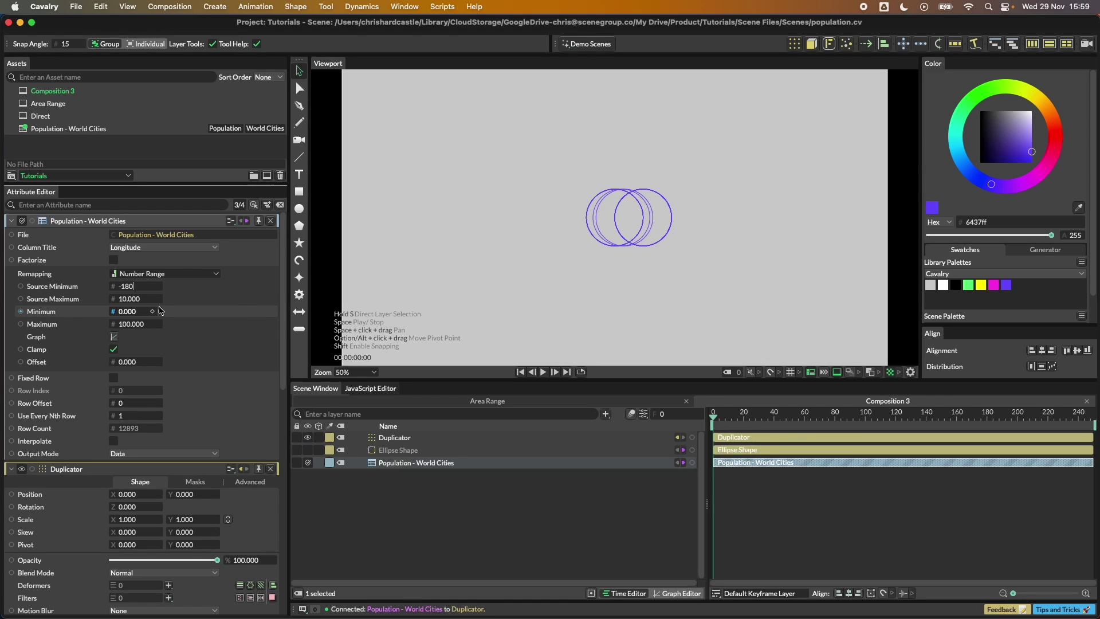
key("Tab")
type("18")
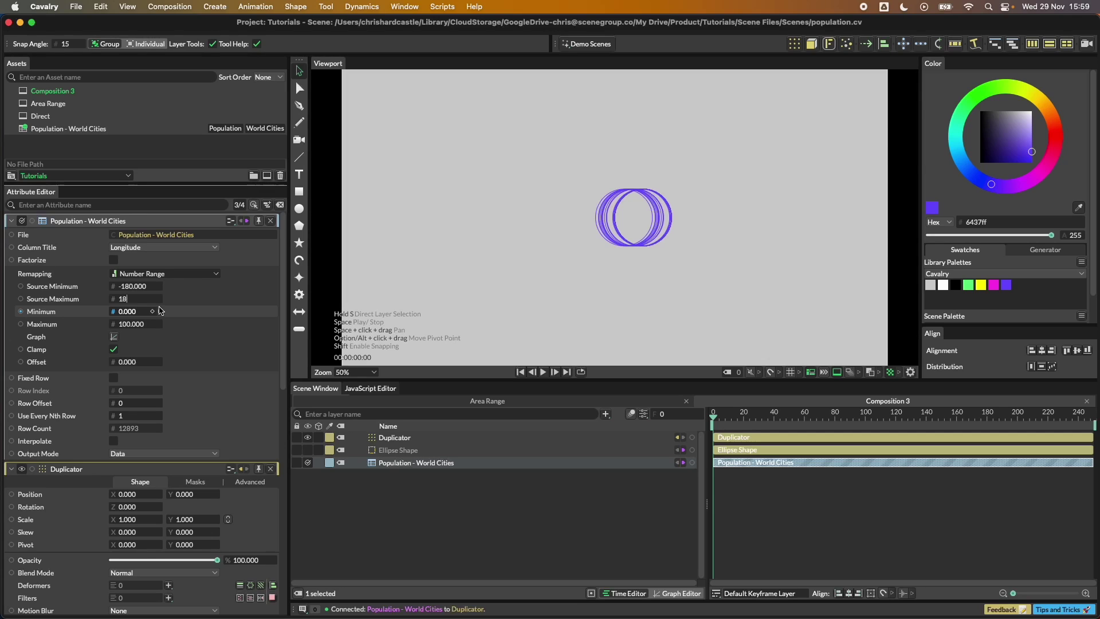
type("0")
key("Return")
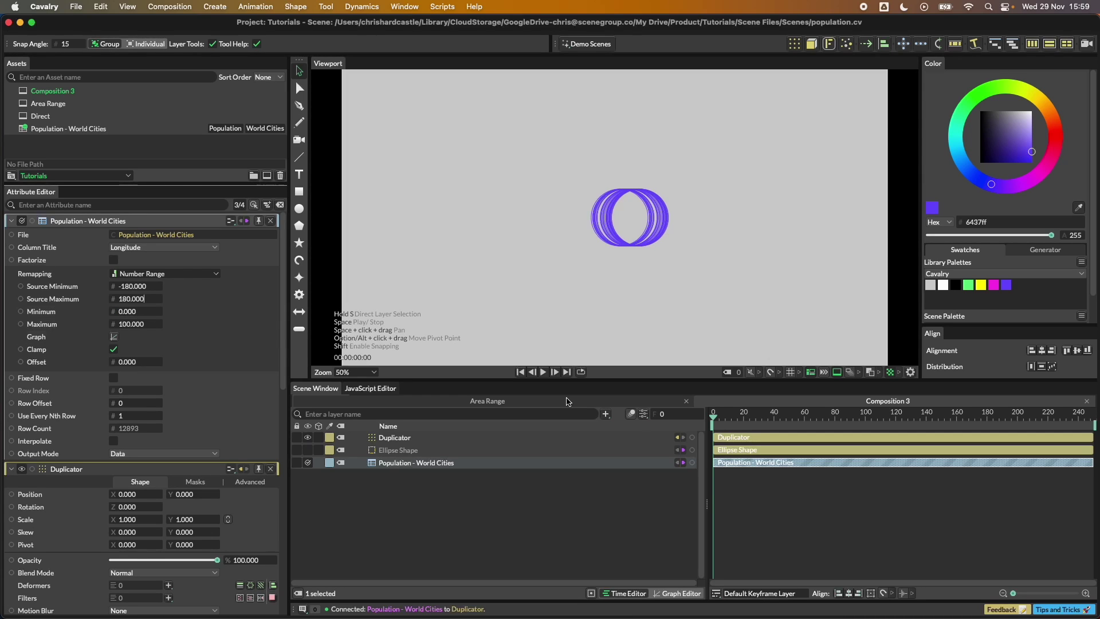
left_click(644, 413)
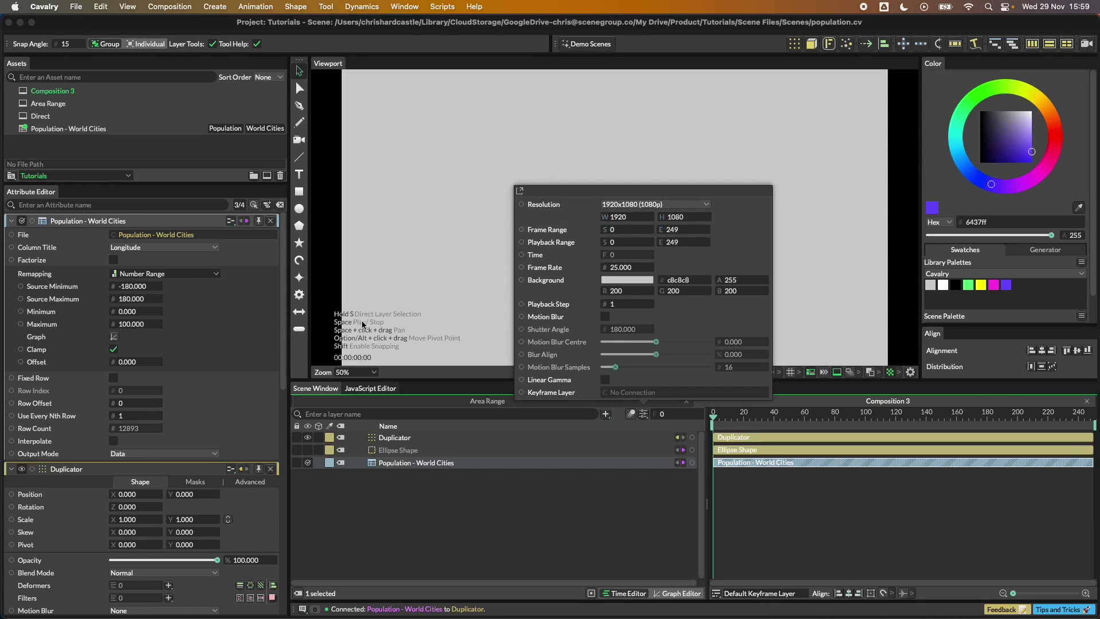
Step: Set the output Minimum to -900 and Maximum to 960 to span the frame width
left_click(126, 311)
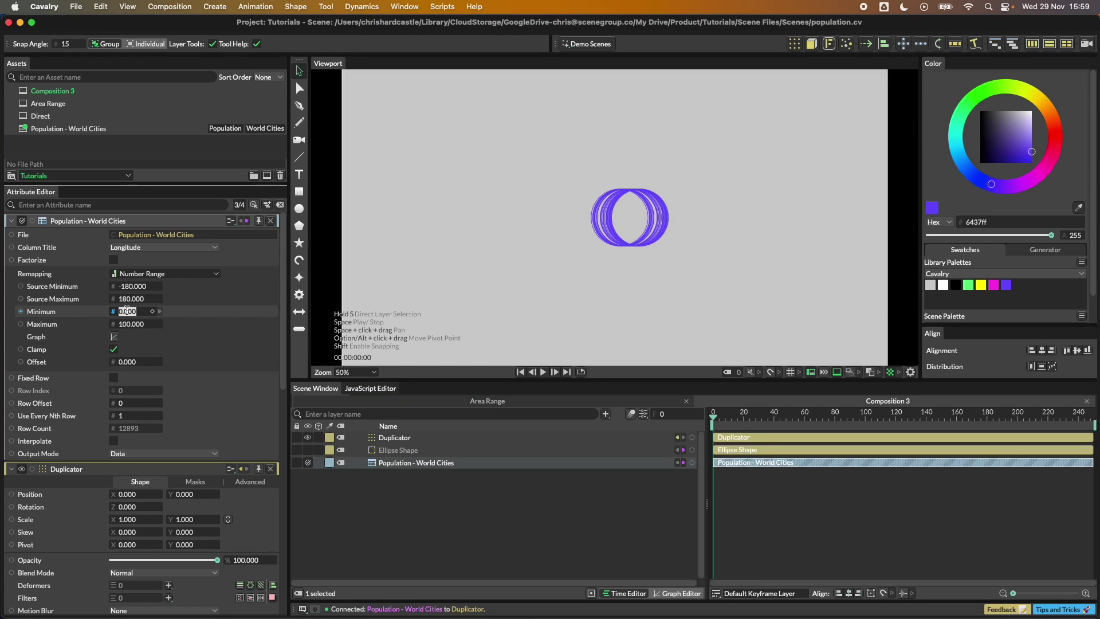
type("-9")
type("00")
key("Tab")
type("960")
key("Return")
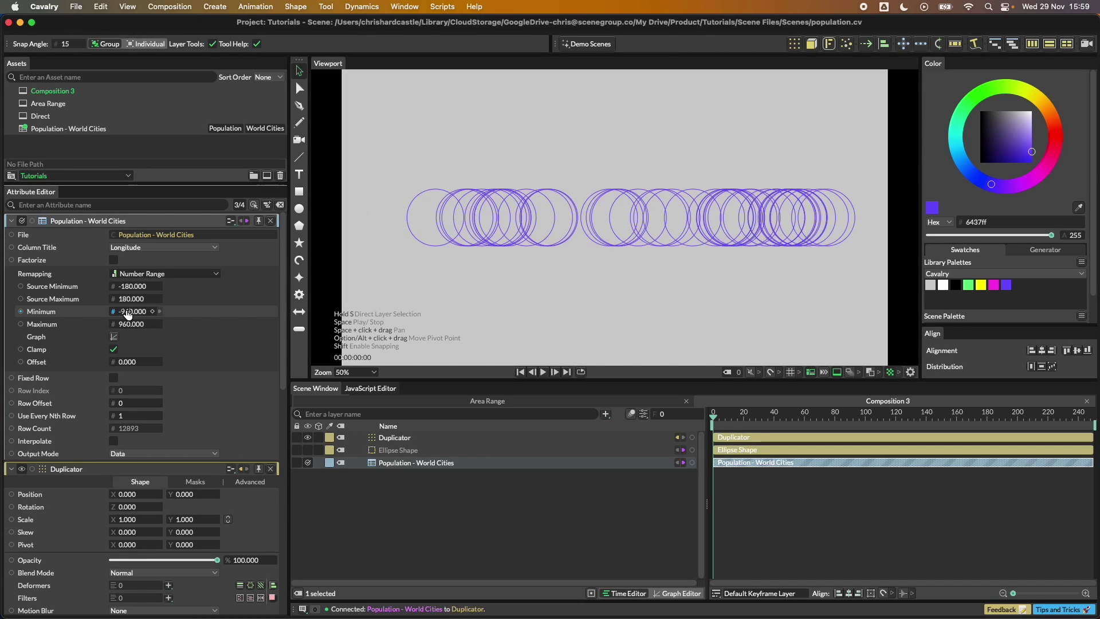
left_click(431, 263)
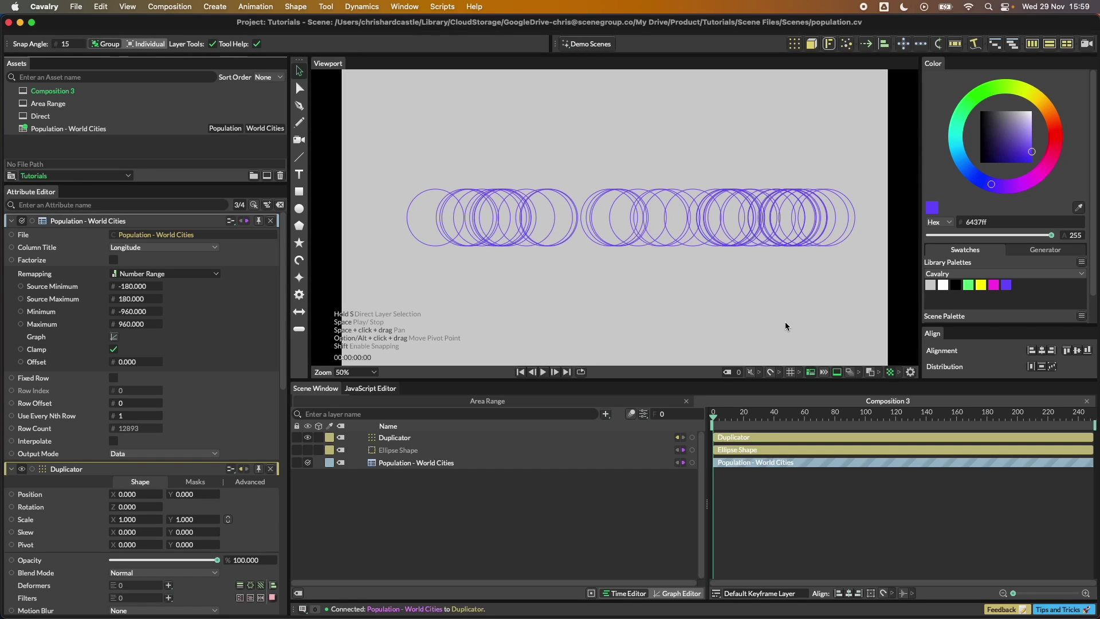
Step: Rename the Population - World Cities layer to Population - Long
left_click(428, 465)
key("Right")
key("BackSpace")
key("BackSpace")
key("BackSpace")
key("BackSpace")
key("BackSpace")
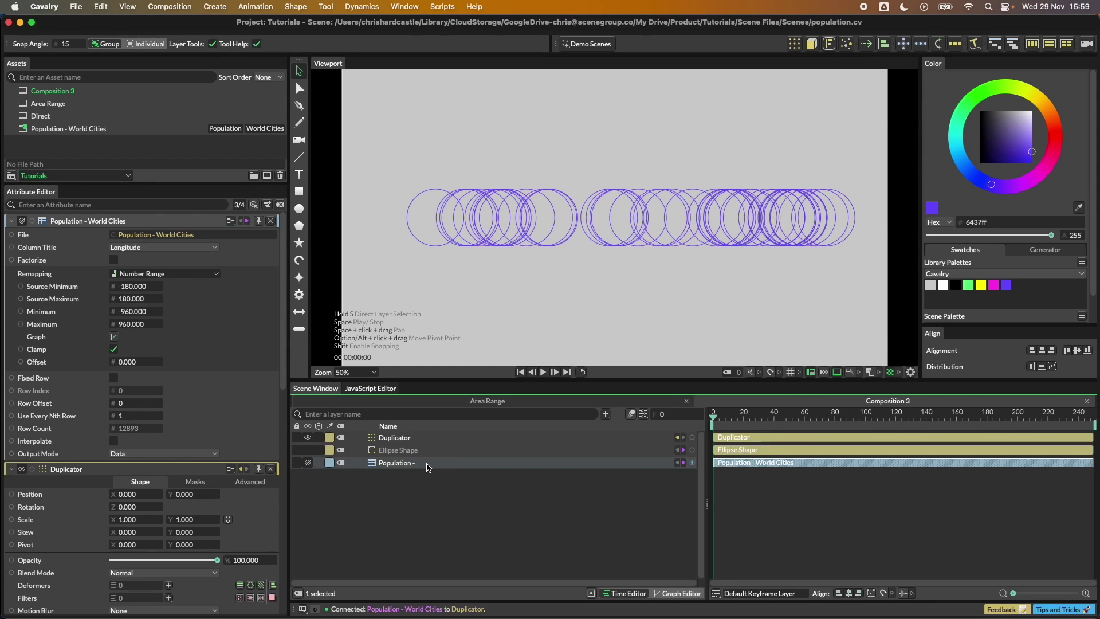
key("Return")
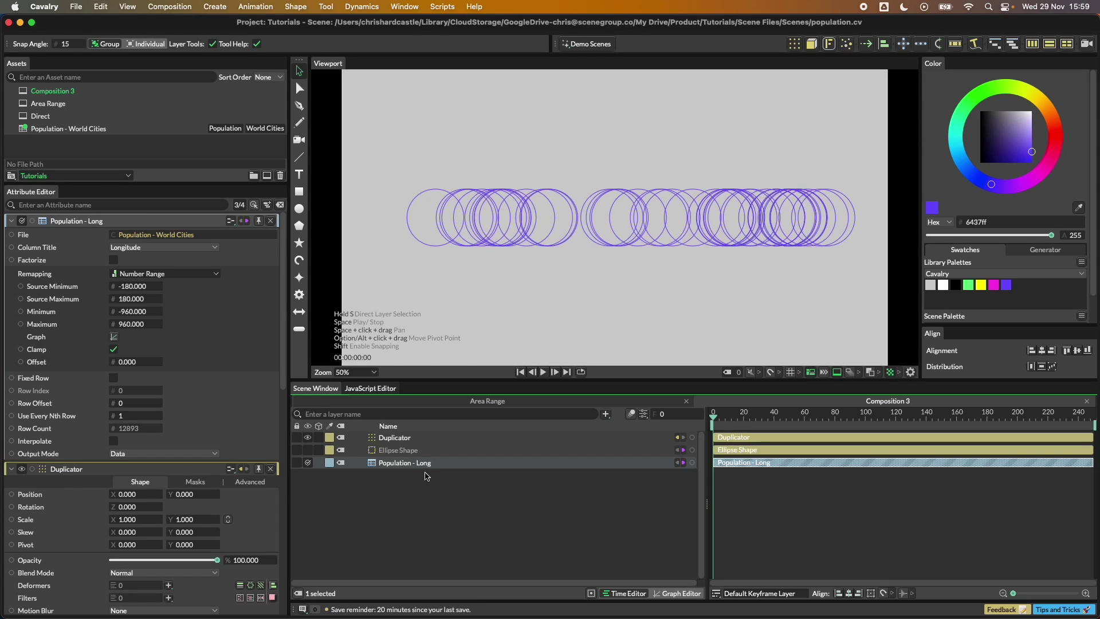
Step: Duplicate Population - Long and start trimming the copy's name
key("super+d")
double_click(452, 466)
key("Right")
key("BackSpace")
key("BackSpace")
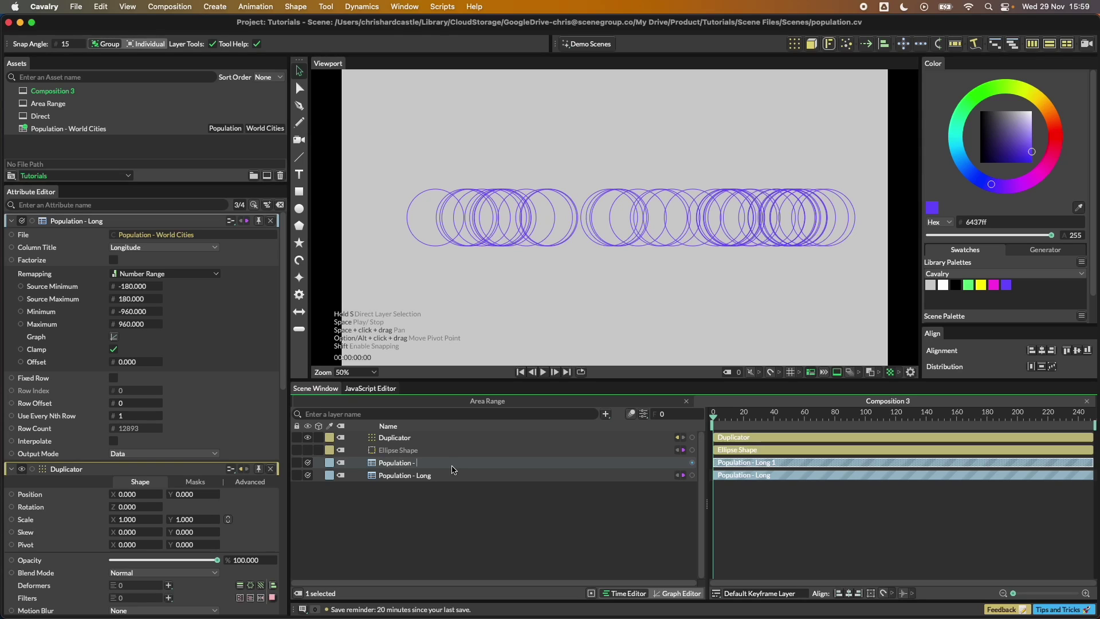
Step: Name the copy Population - Lat and switch its column to Latitude
type("Lat")
key("Return")
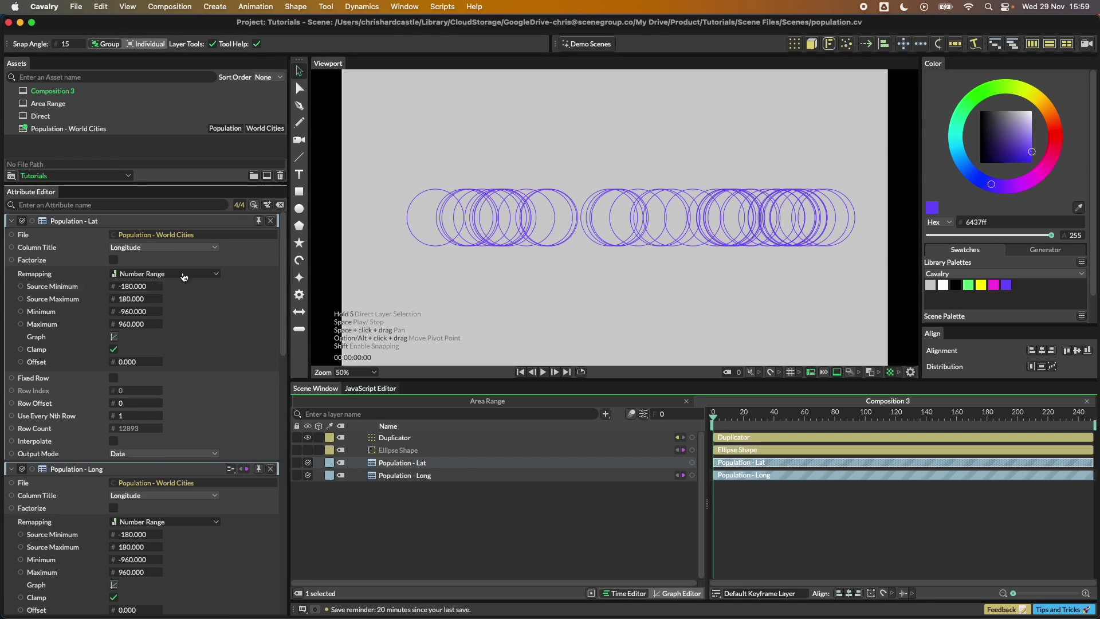
left_click(140, 248)
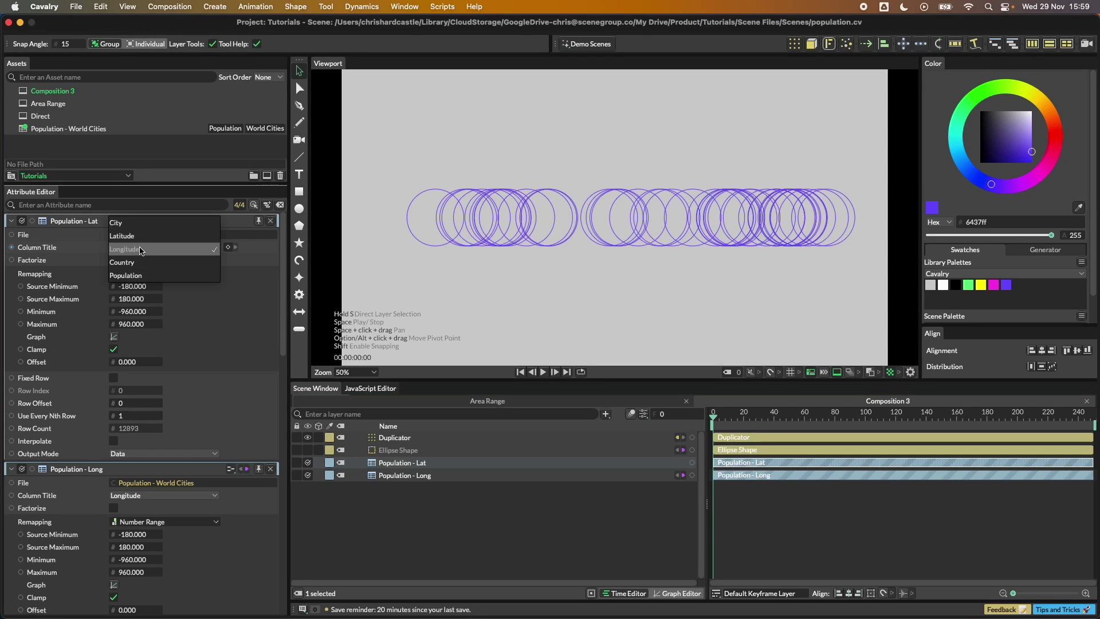
left_click(138, 237)
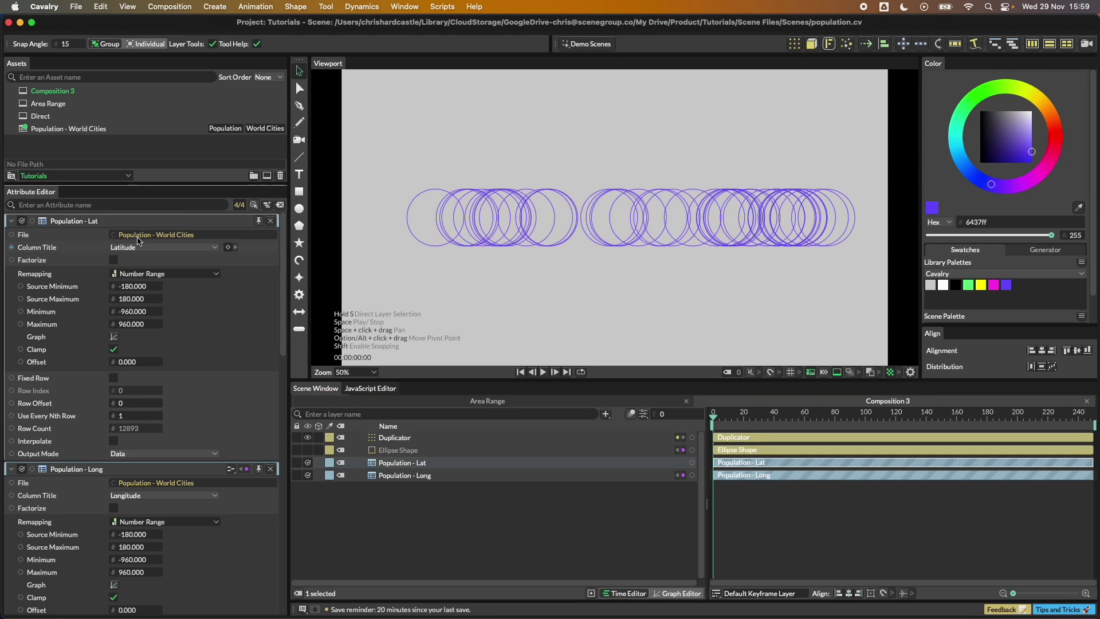
Step: Connect Population - Lat to the Duplicator's Shape Position Y
left_click(270, 469)
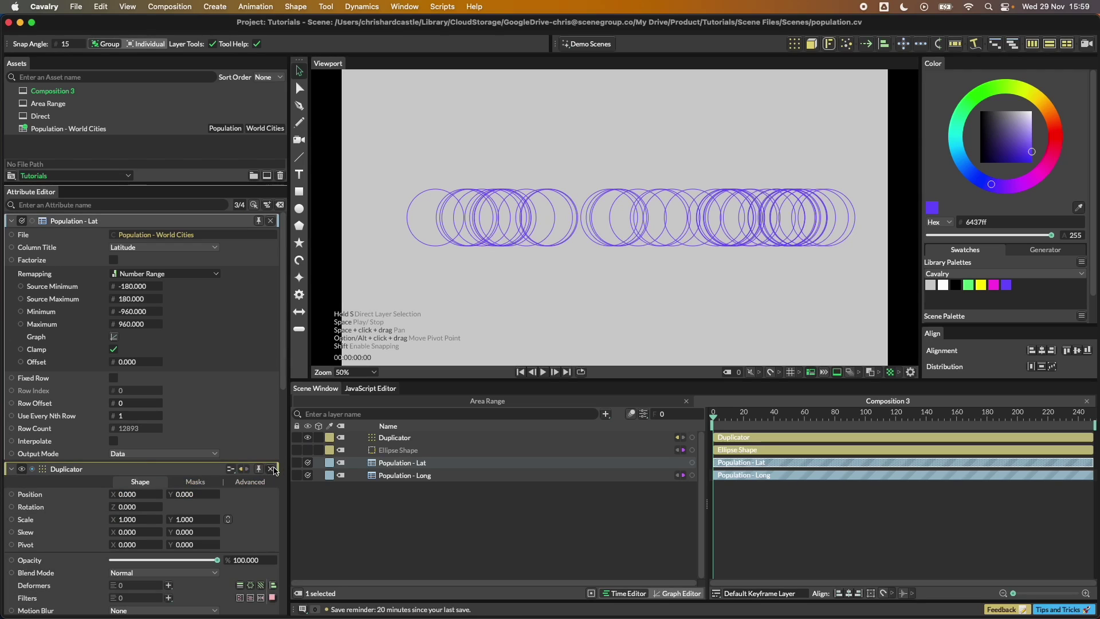
left_click_drag(143, 184, 140, 145)
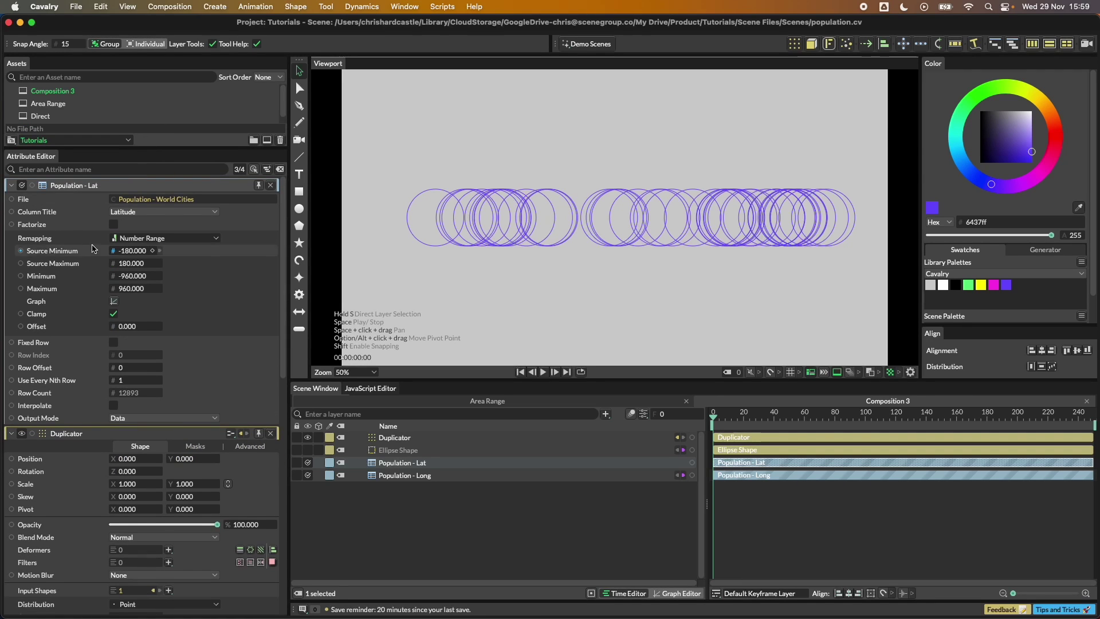
left_click_drag(42, 190, 185, 404)
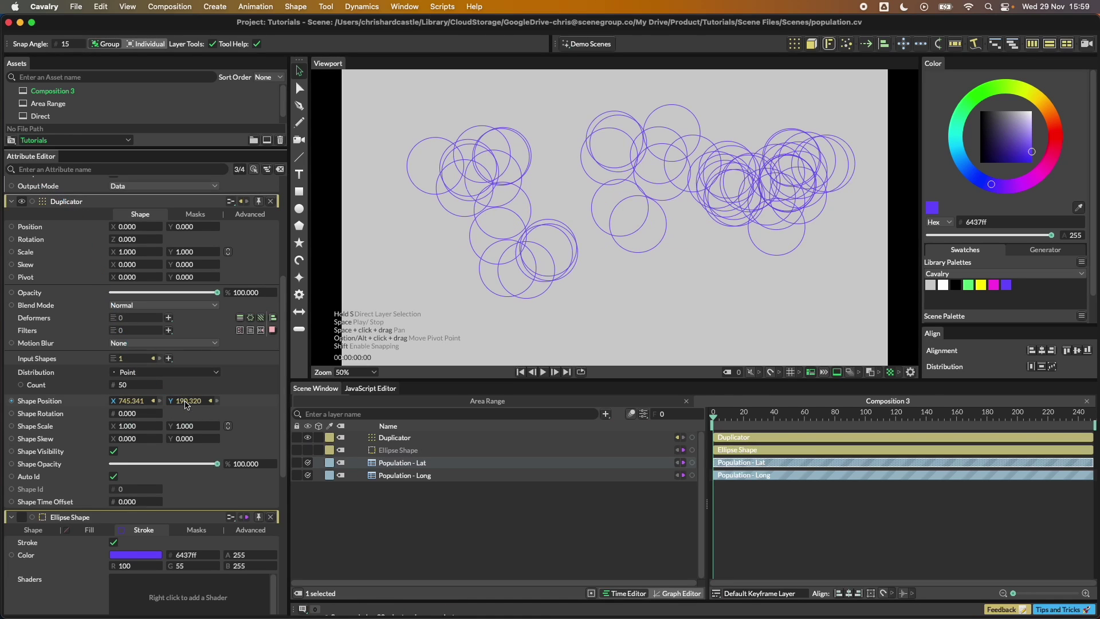
scroll(182, 358, "up", 5)
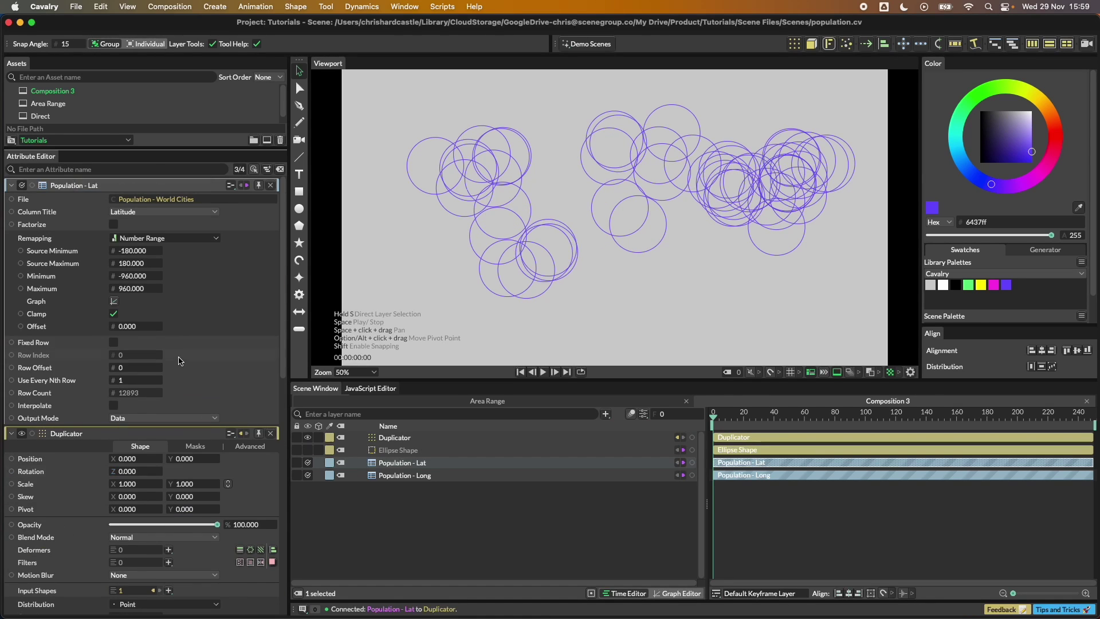
Step: Set the source range to Minimum -90 and Maximum 90
double_click(138, 252)
type("-90")
key("Return")
double_click(138, 261)
type("90")
key("Return")
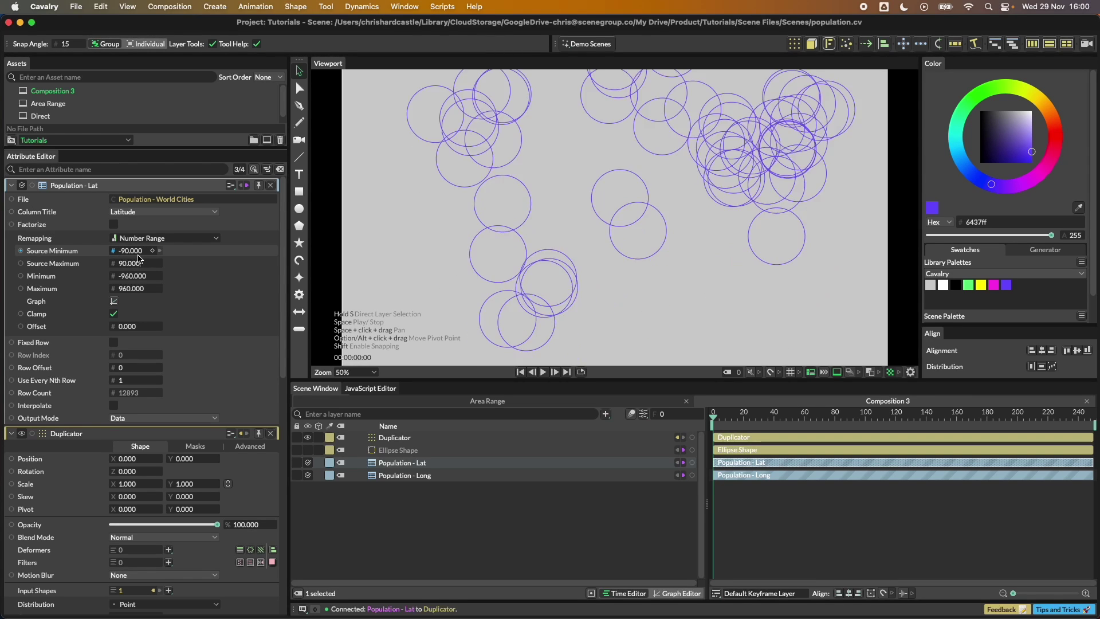
Step: Set the output range to Minimum -540 and Maximum 540
left_click(643, 413)
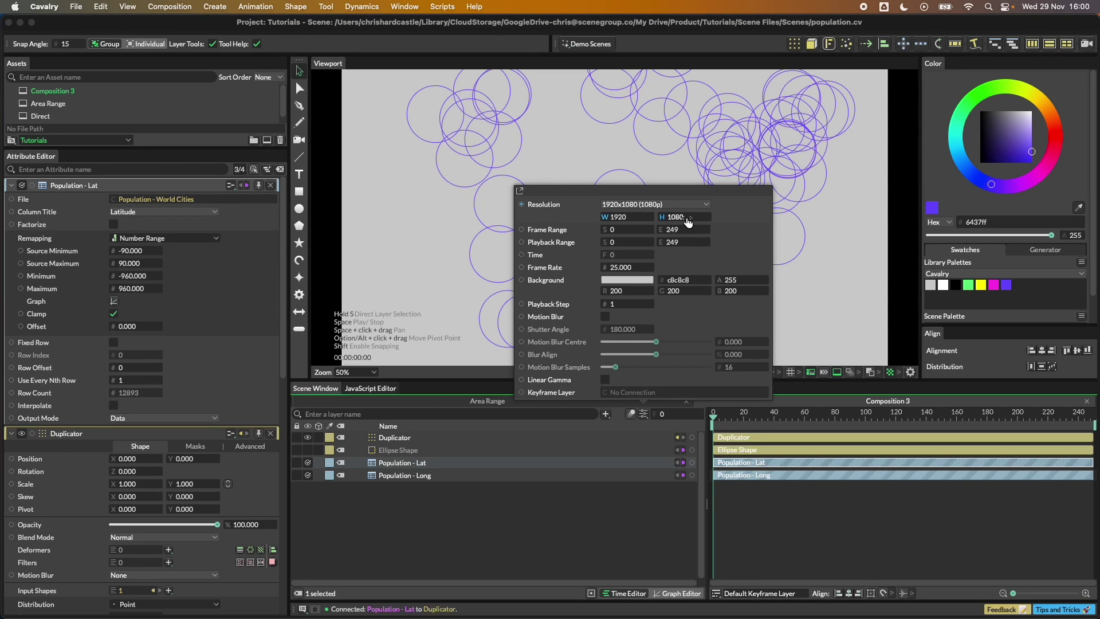
double_click(133, 276)
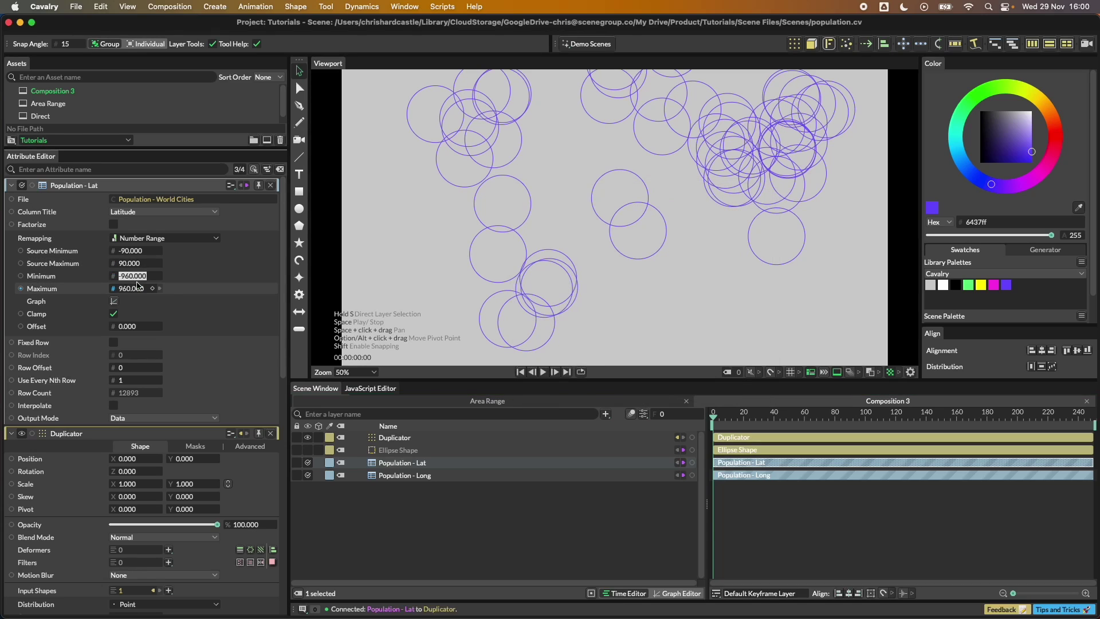
type("-540")
key("Tab")
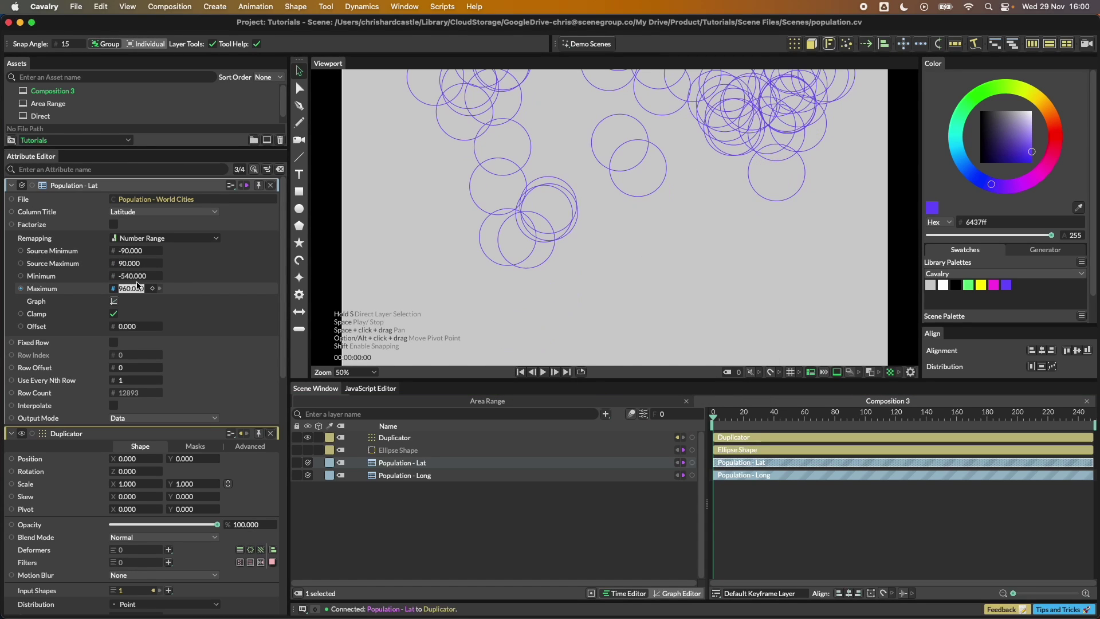
type("540")
key("Return")
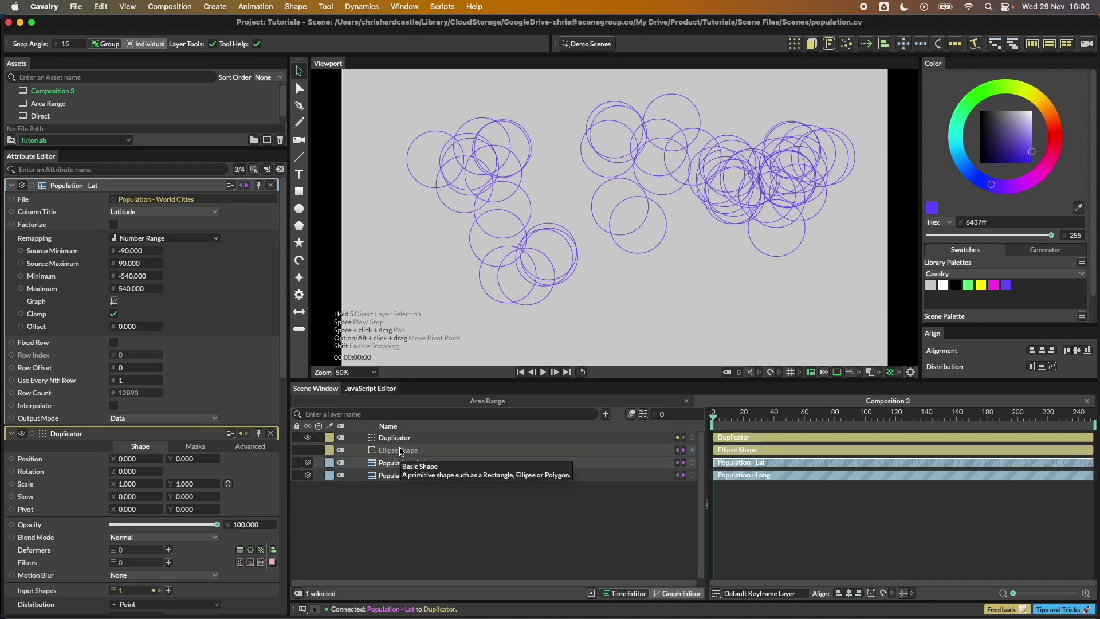
Step: Lower the Ellipse Shape's radius from 100 to 44, then to 43
left_click(403, 451)
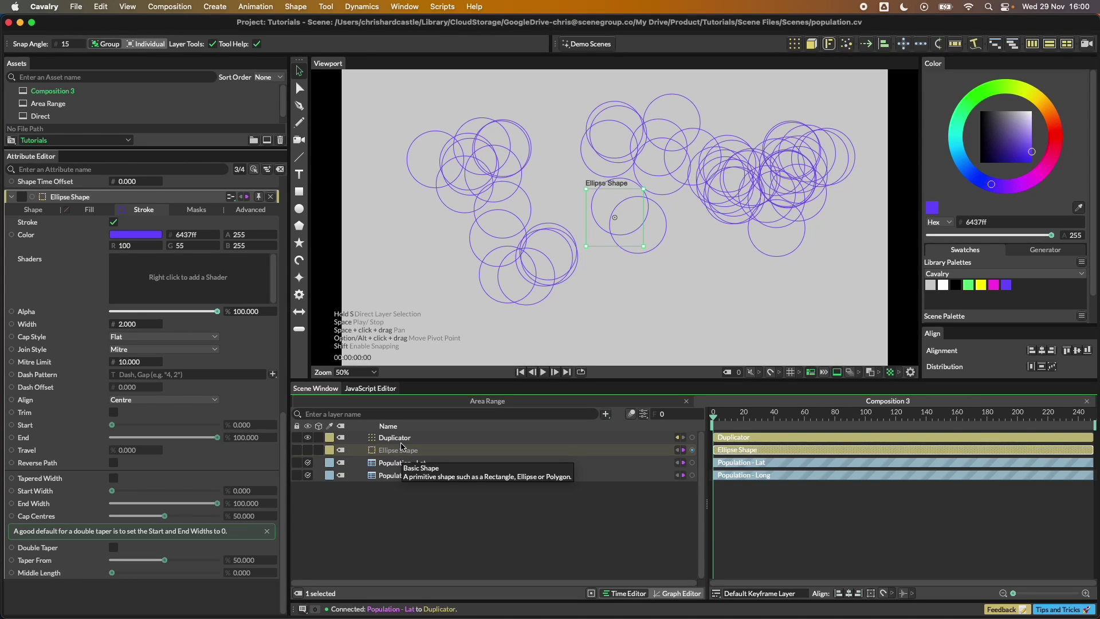
left_click(36, 210)
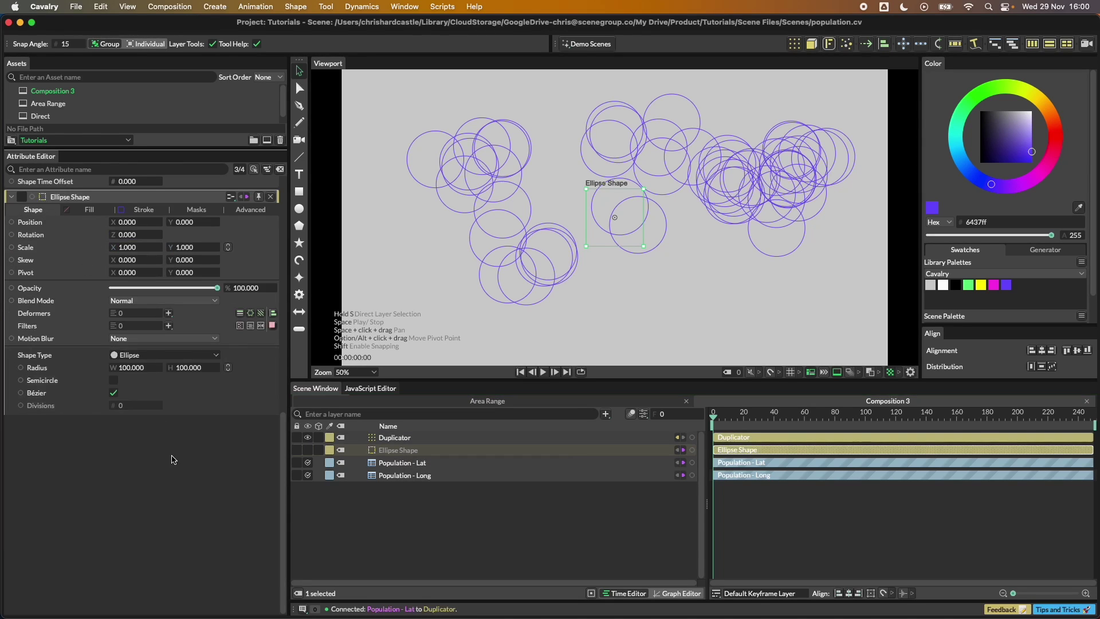
left_click_drag(133, 367, 99, 368)
left_click(432, 511)
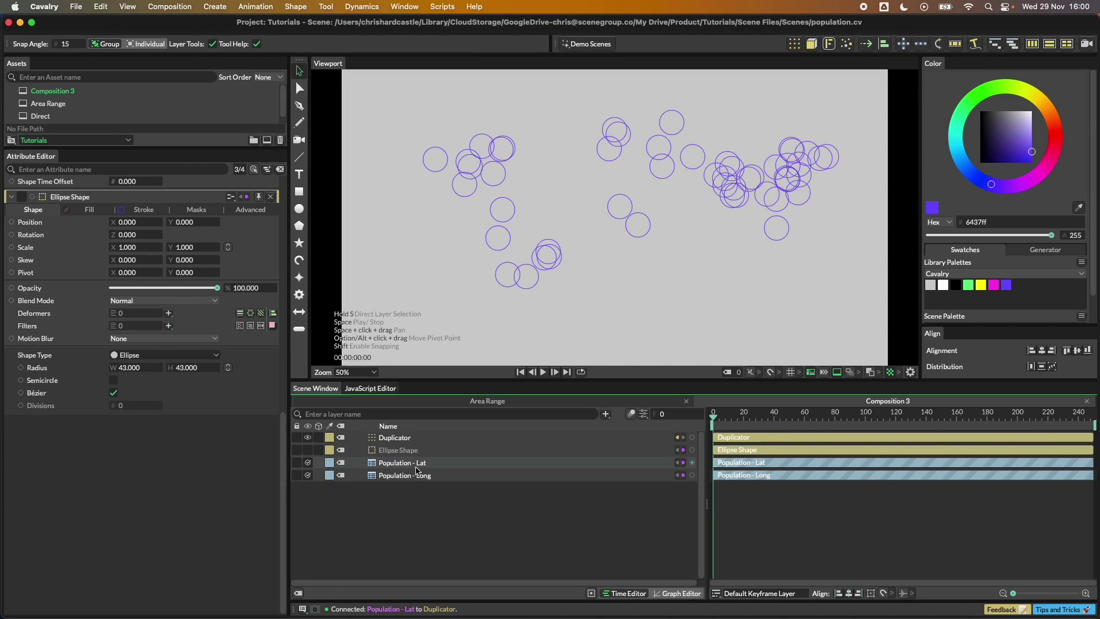
left_click(417, 465)
Step: Duplicate Population - Lat and rename the copy Population -Pop
key("super+d")
double_click(420, 463)
key("Right")
key("BackSpace")
key("BackSpace")
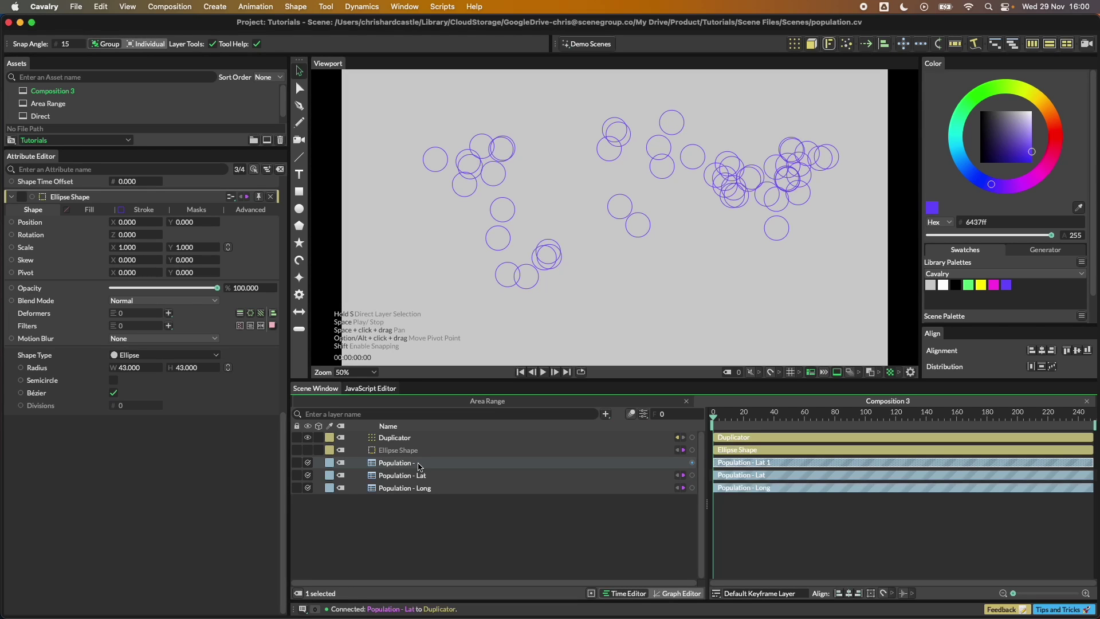
key("Return")
Step: Set Population -Pop's Column Title to Population
left_click(420, 463)
scroll(121, 225, "down", 5)
scroll(122, 224, "up", 1)
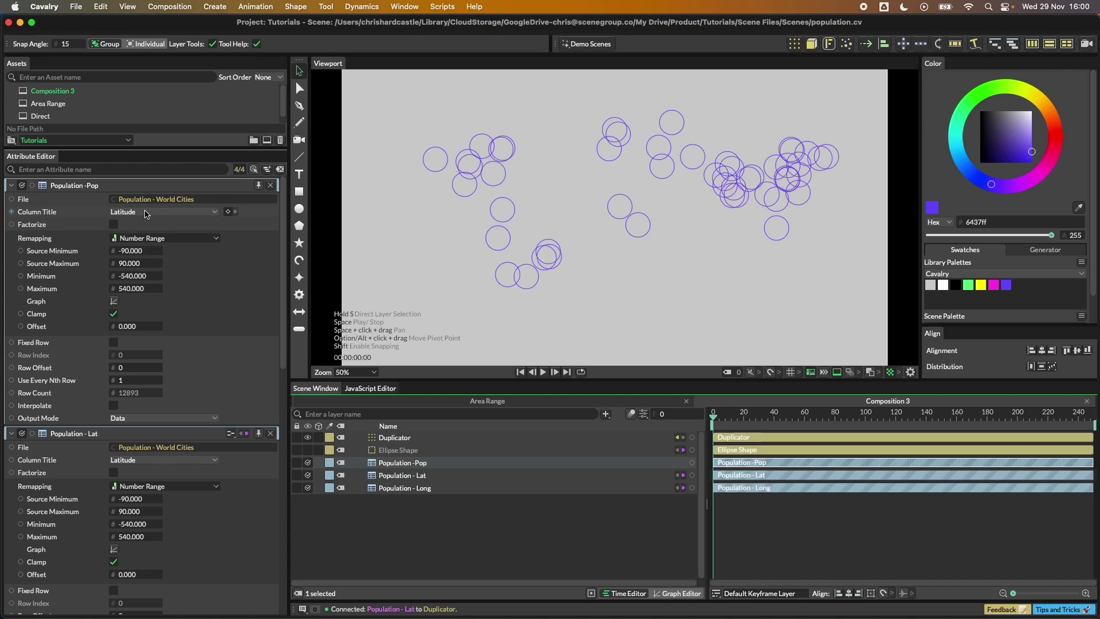
left_click(145, 213)
left_click(142, 253)
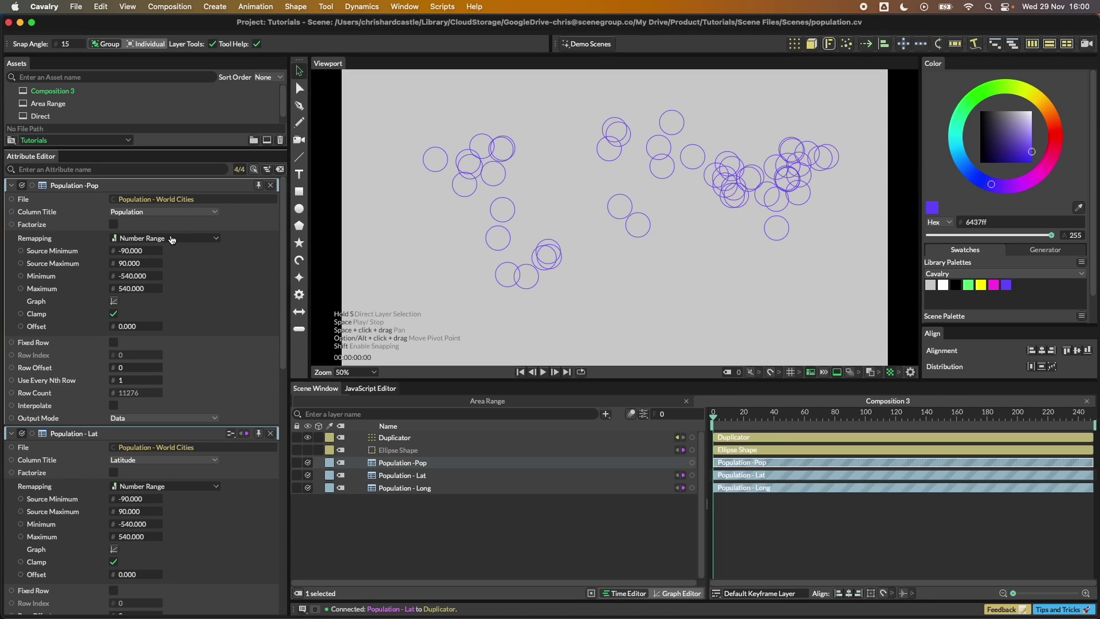
key("super+Tab")
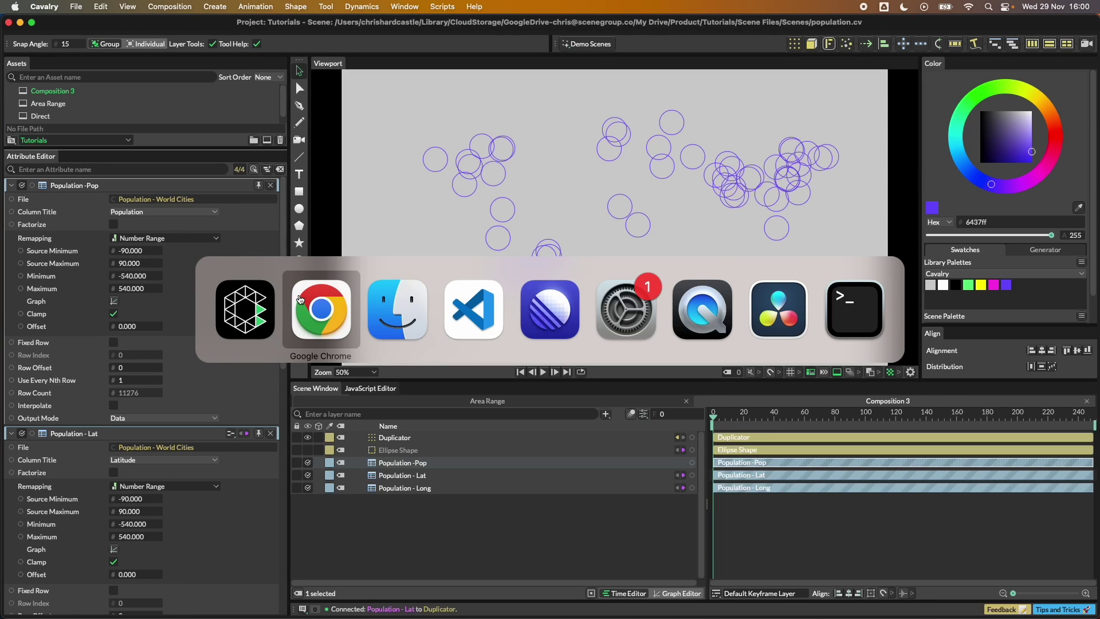
left_click(483, 46)
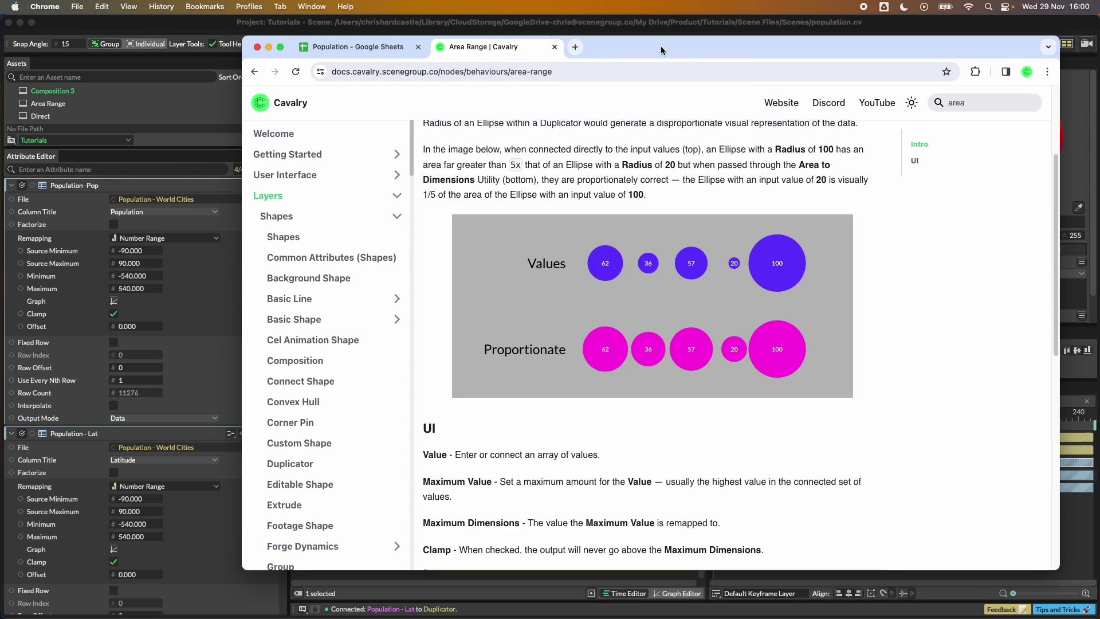
left_click_drag(664, 41, 627, 30)
scroll(761, 296, "up", 3)
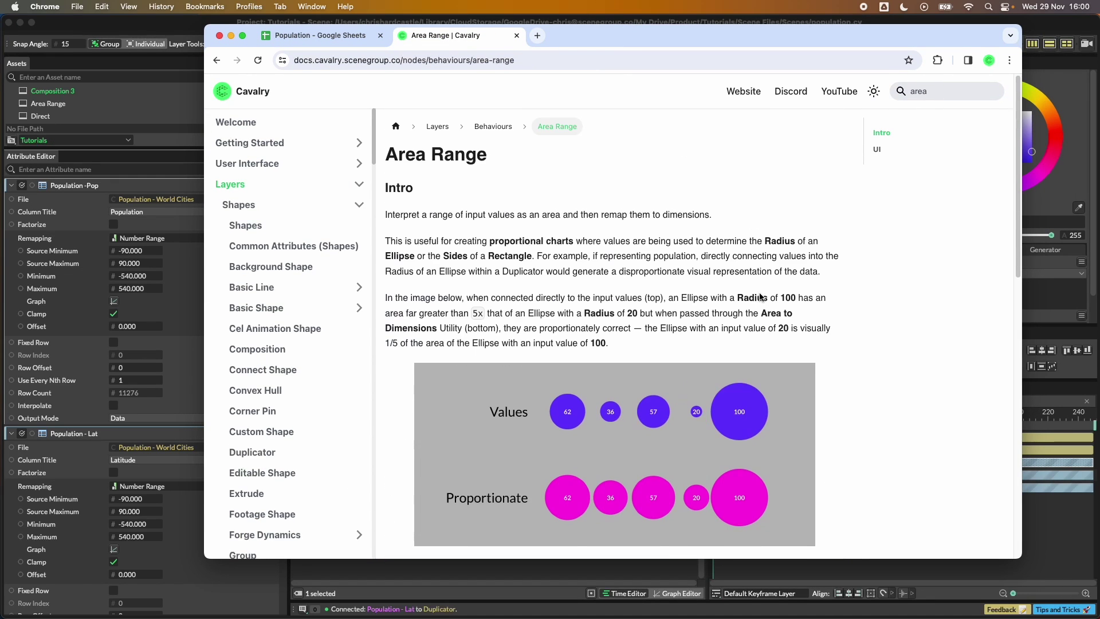
left_click_drag(682, 43, 675, 41)
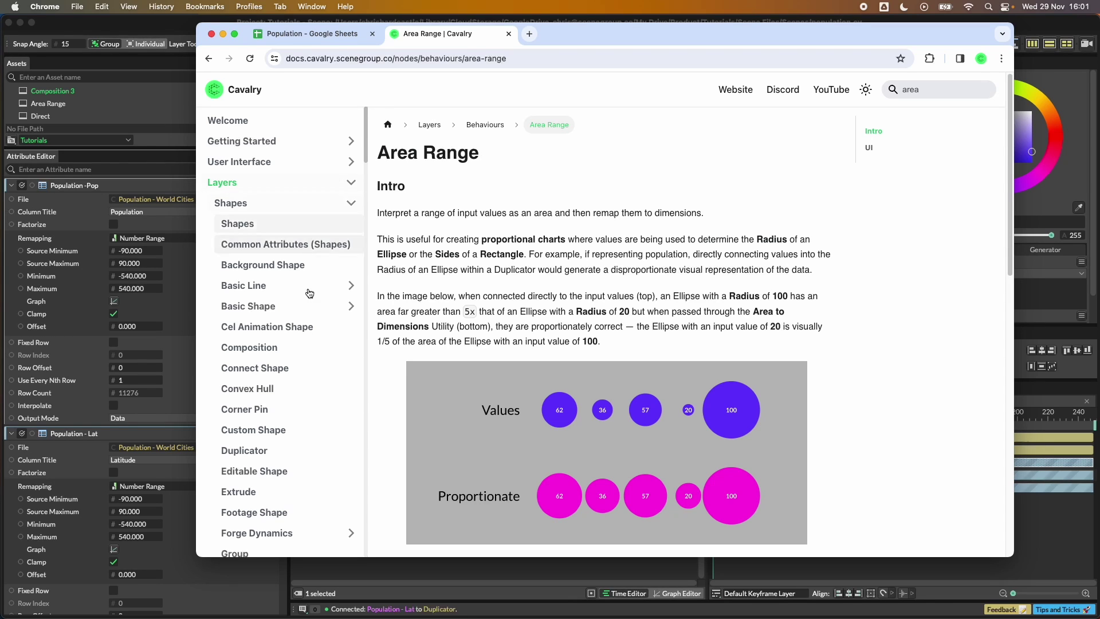
left_click(418, 570)
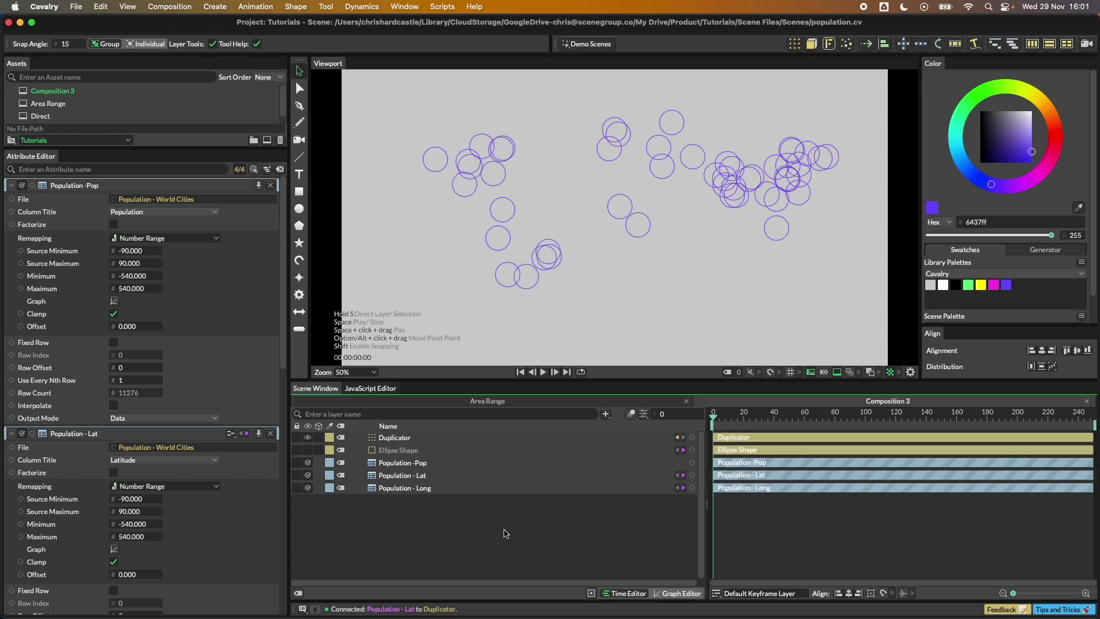
Step: Search the add-layer list for 'area' and dismiss it without adding anything
key("Tab")
type("area")
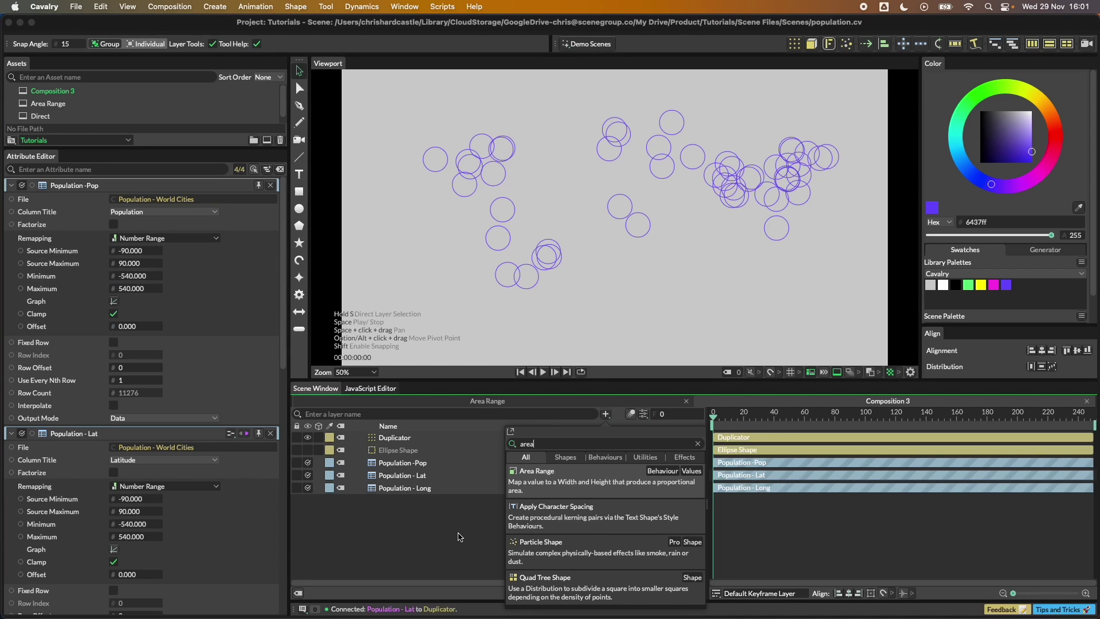
left_click(330, 339)
key("super+Tab")
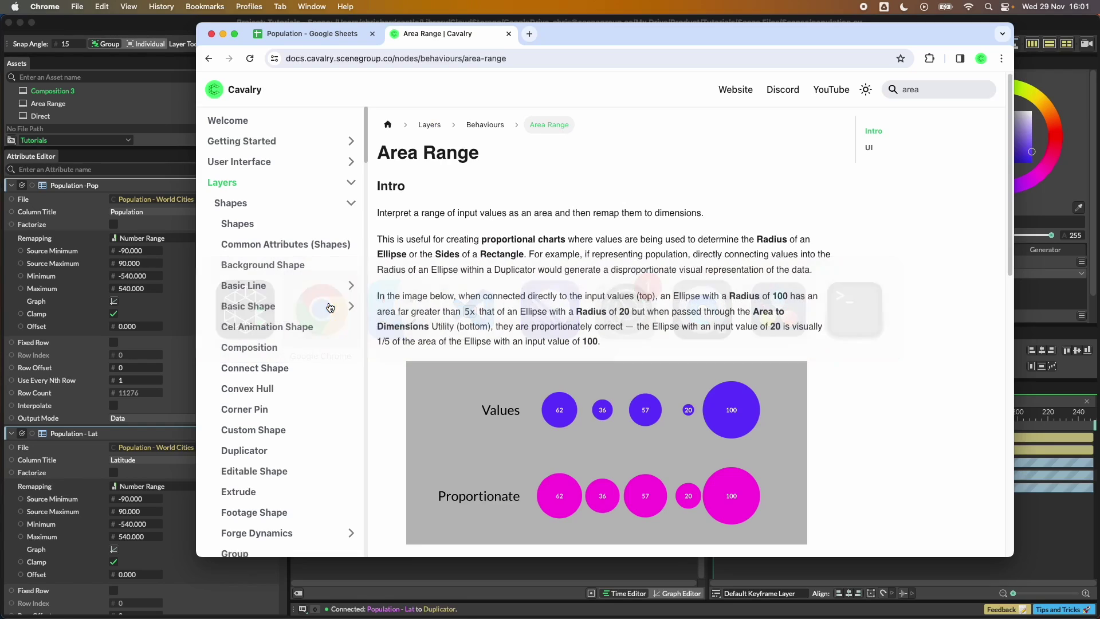
Step: Scroll the Area Range page down to the Values versus proportionate circles example
scroll(597, 298, "down", 3)
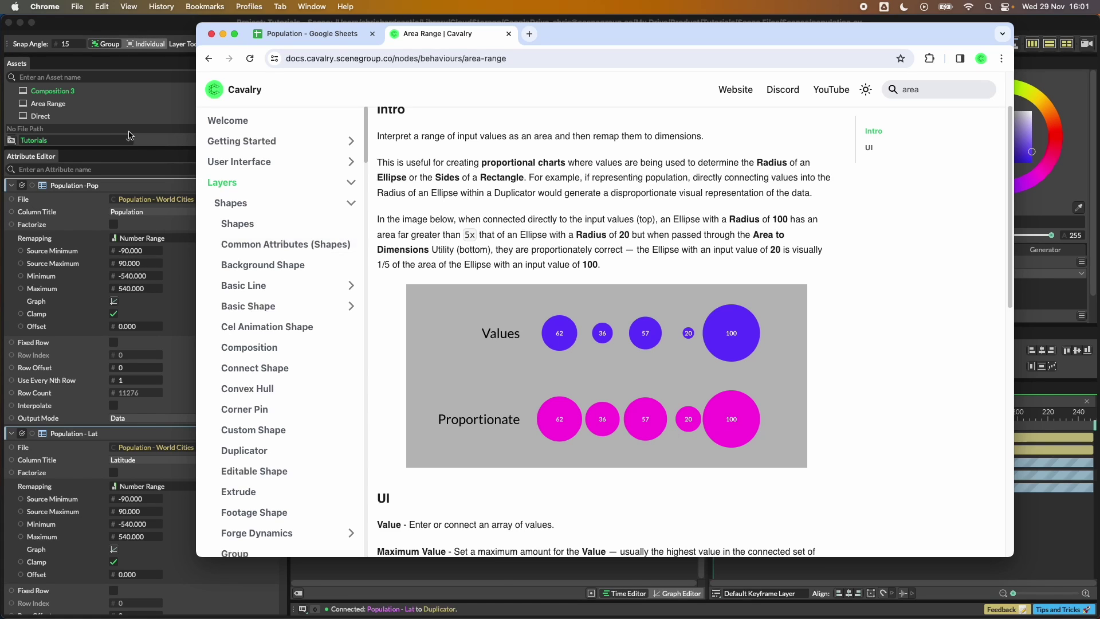
Step: Switch Population -Pop's Remapping mode to Area Range
left_click(132, 114)
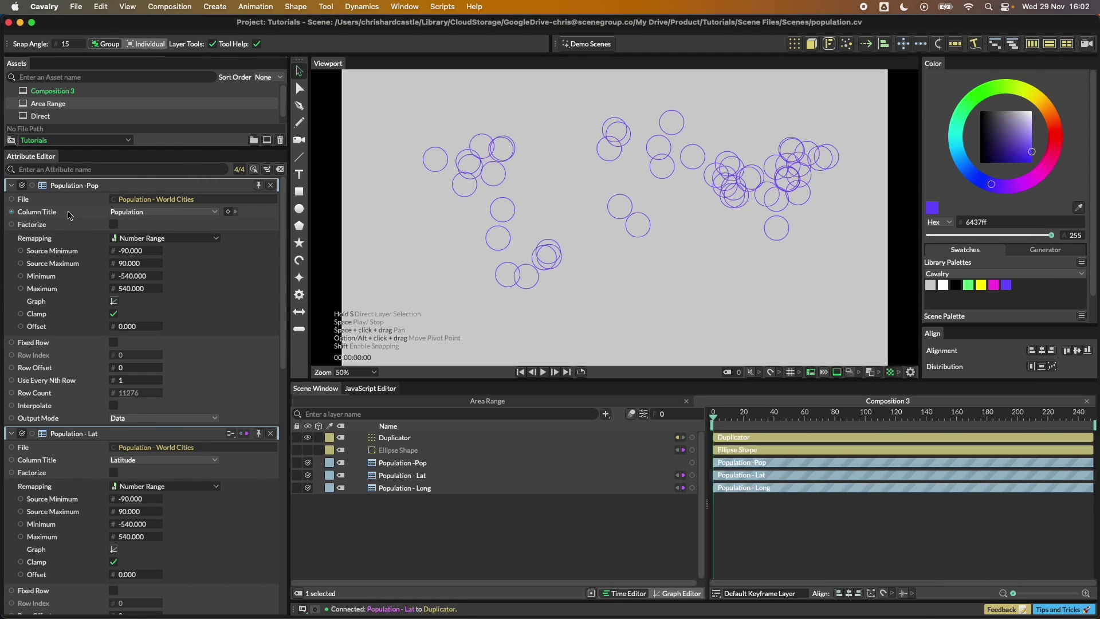
left_click(164, 240)
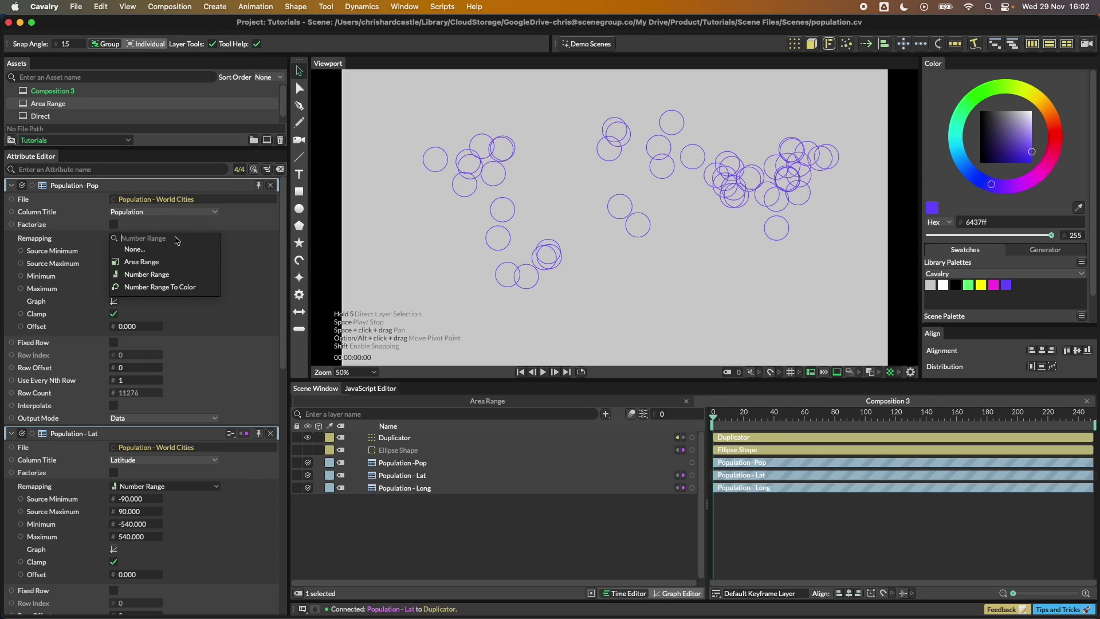
left_click(162, 263)
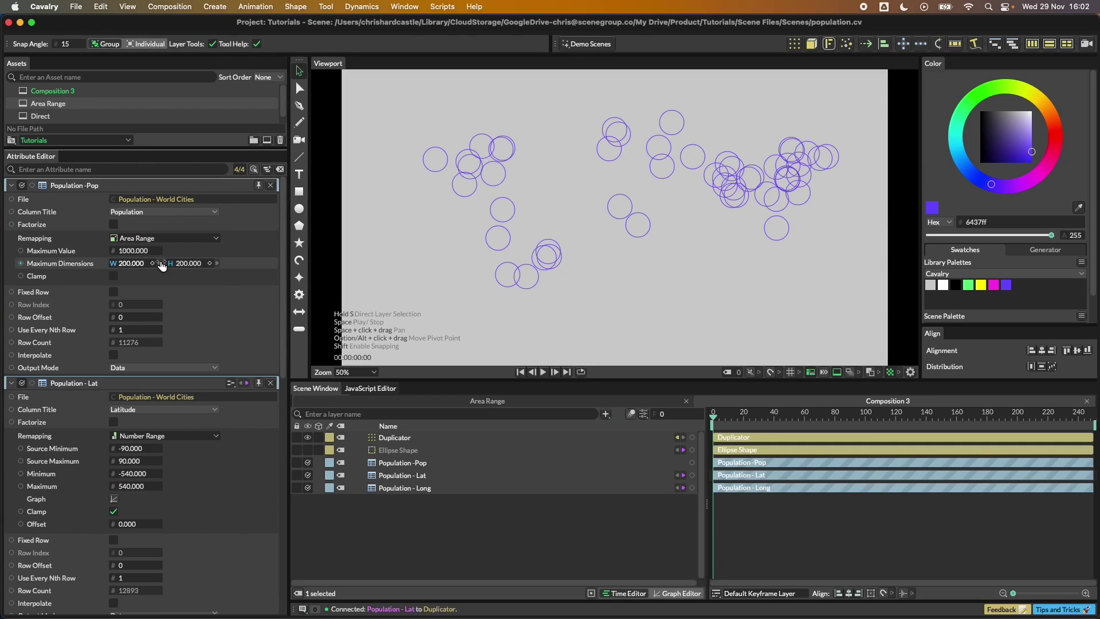
left_click(75, 255)
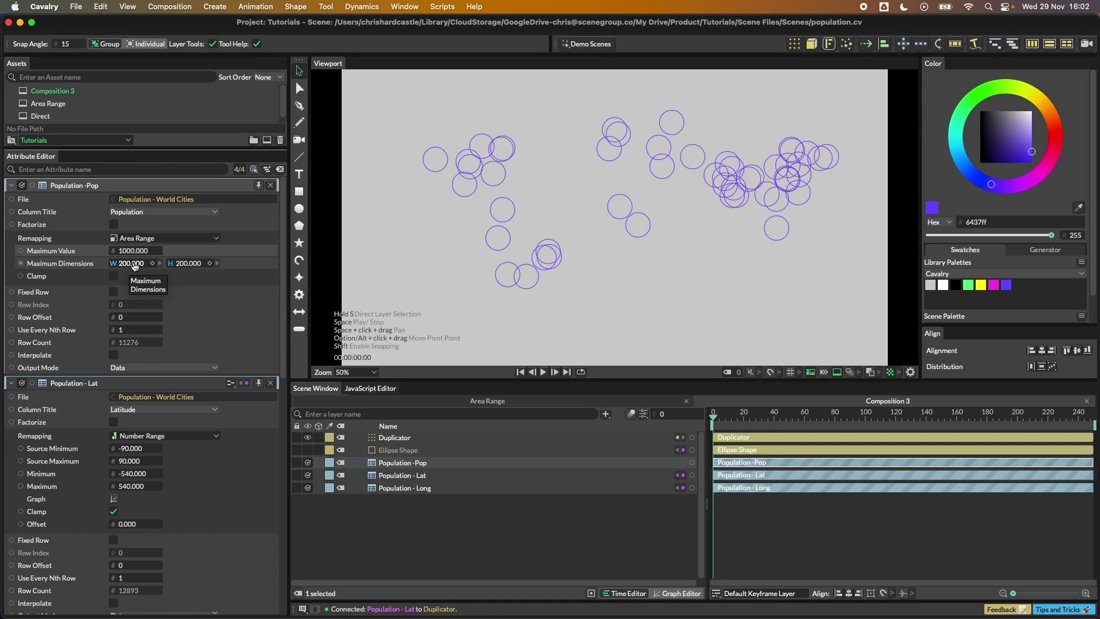
key("super+Tab")
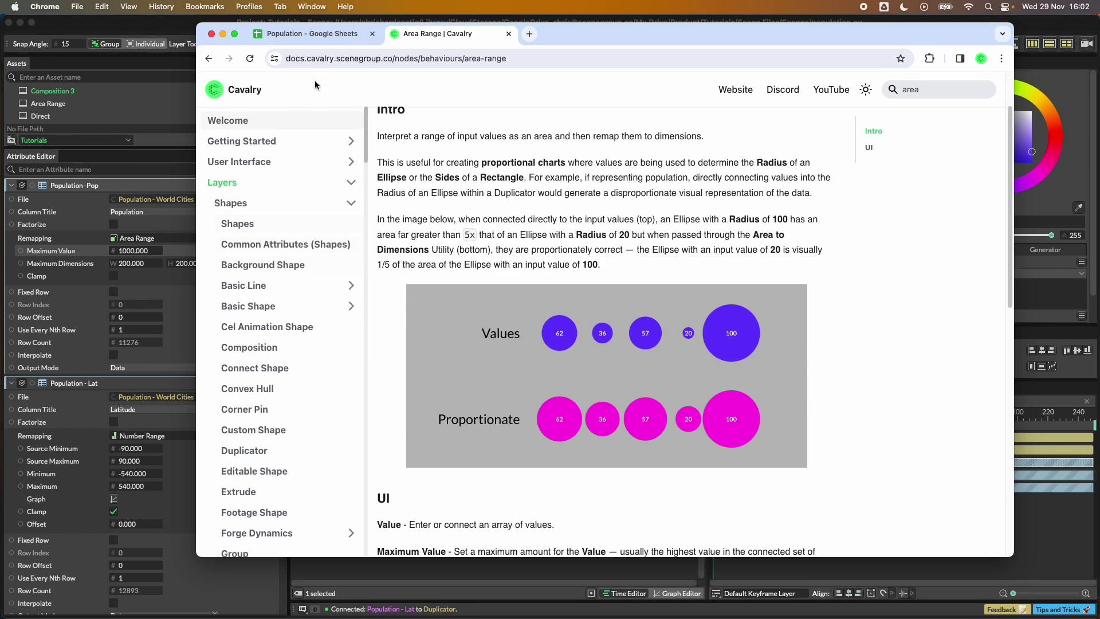
Step: Select Tokyo's population value 35676000 in the Population sheet to copy it
left_click(312, 33)
left_click(425, 187)
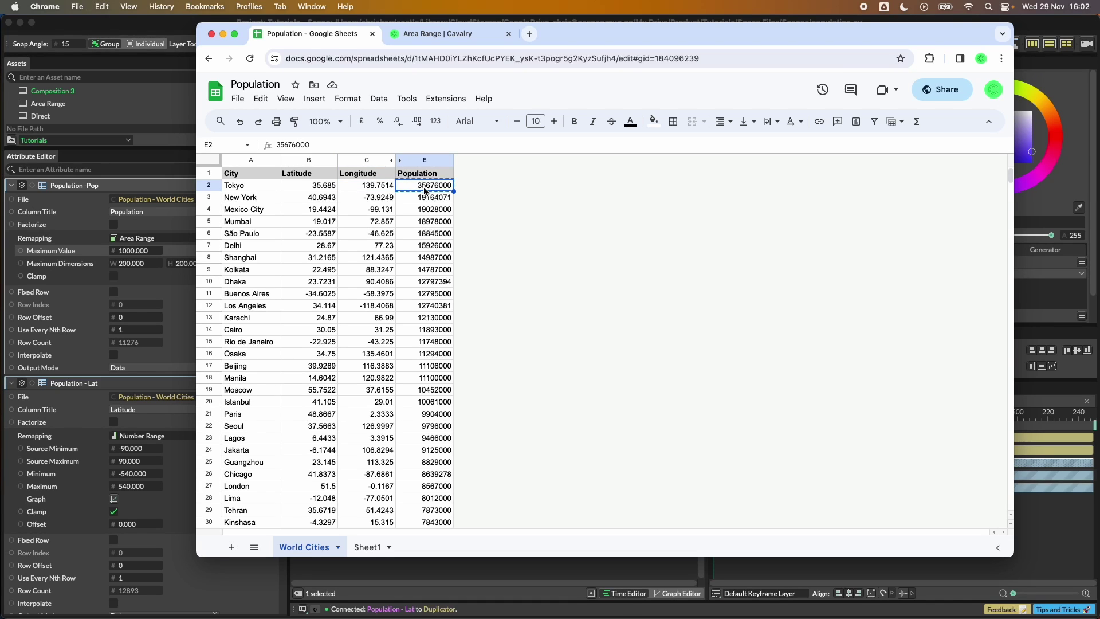
Step: Set Area Range Maximum Value to 35676000 and Maximum Dimensions to 50 × 50, height linked to width
left_click(92, 26)
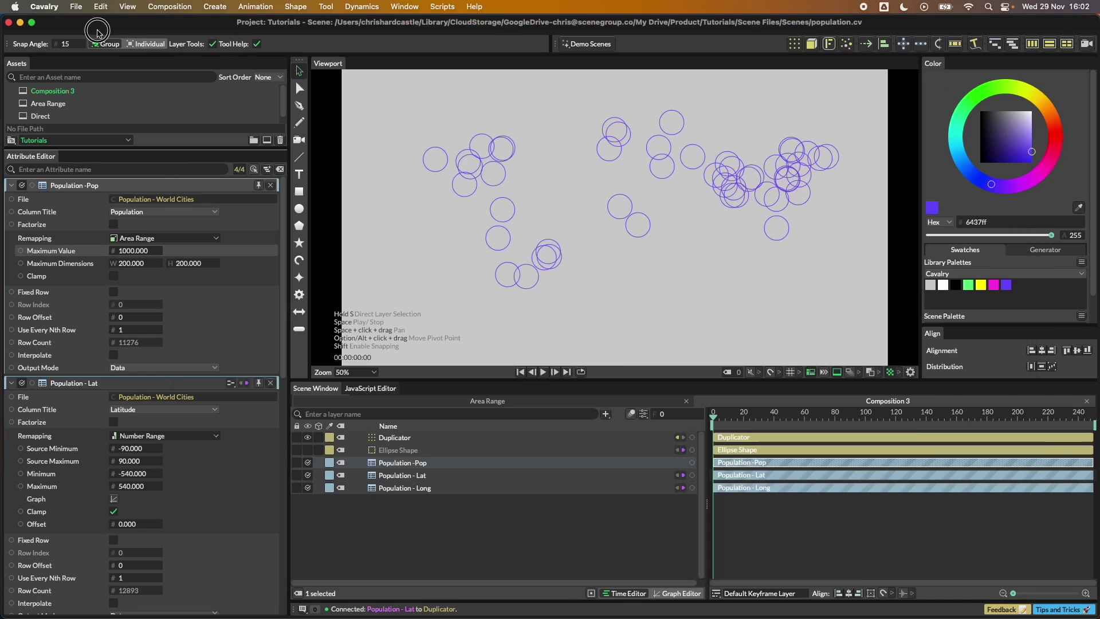
left_click(135, 251)
type("35676000")
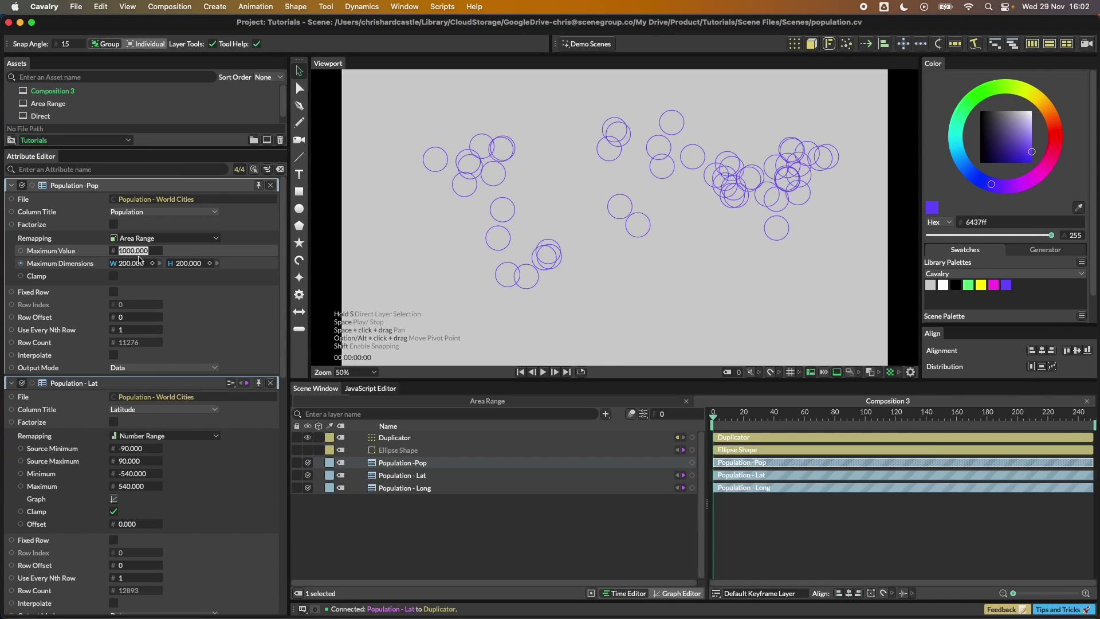
left_click(139, 260)
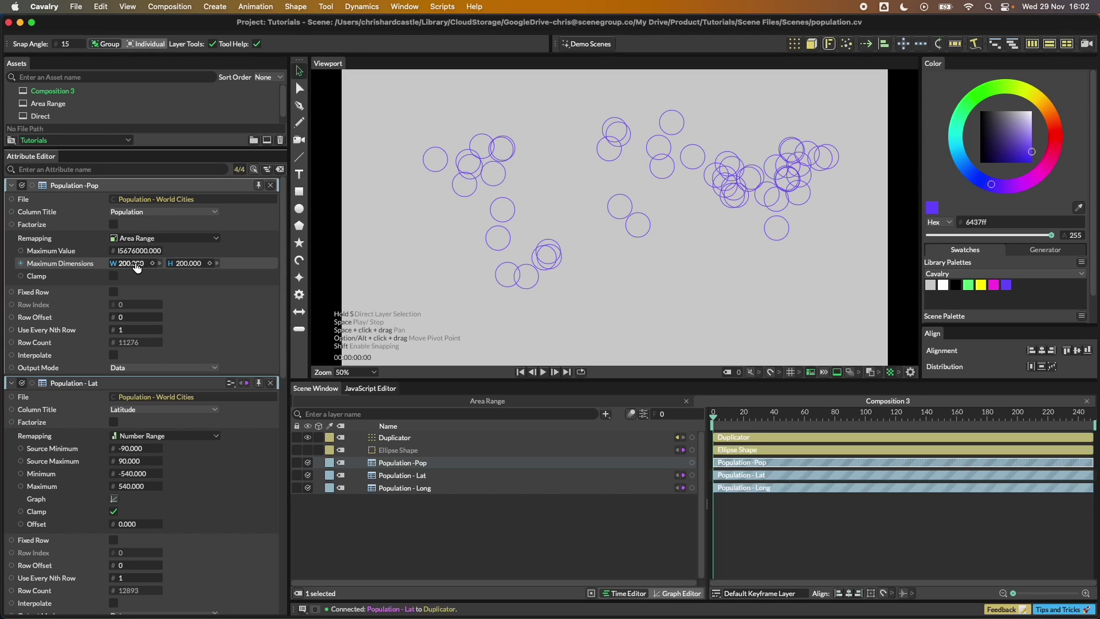
type("50")
key("Return")
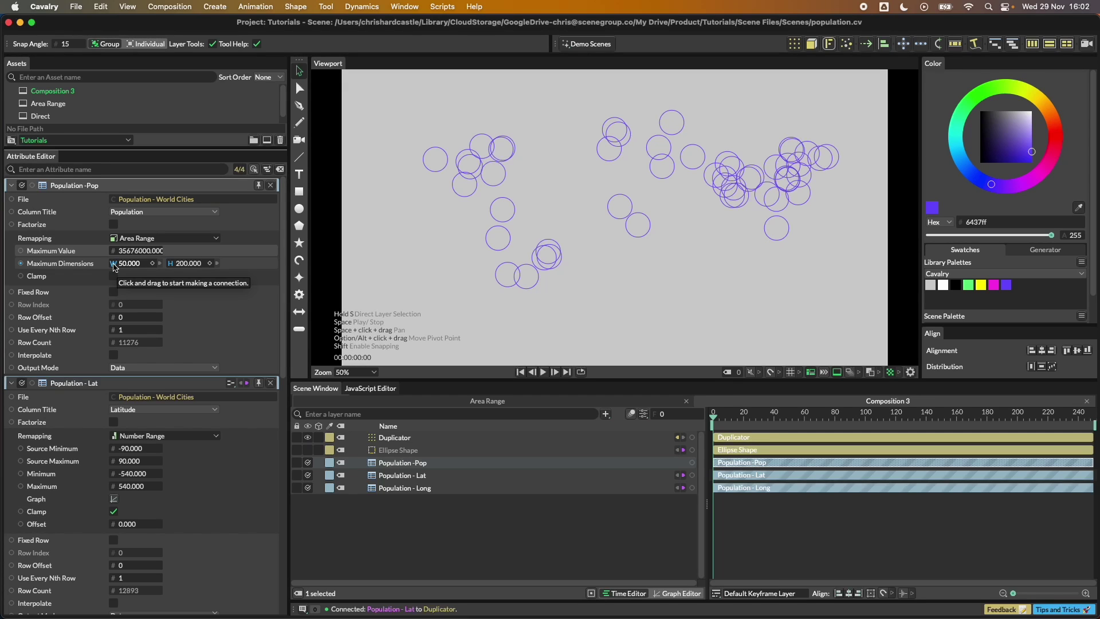
left_click_drag(113, 263, 190, 264)
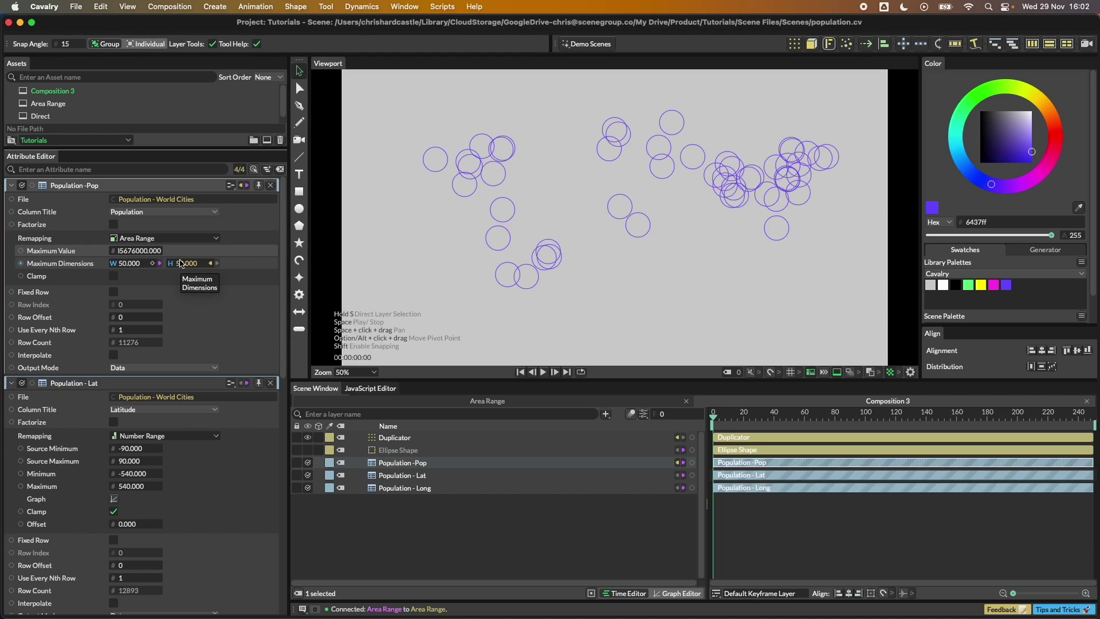
left_click(270, 382)
Step: Connect Population -Pop to the Ellipse Shape's Radius
left_click(271, 383)
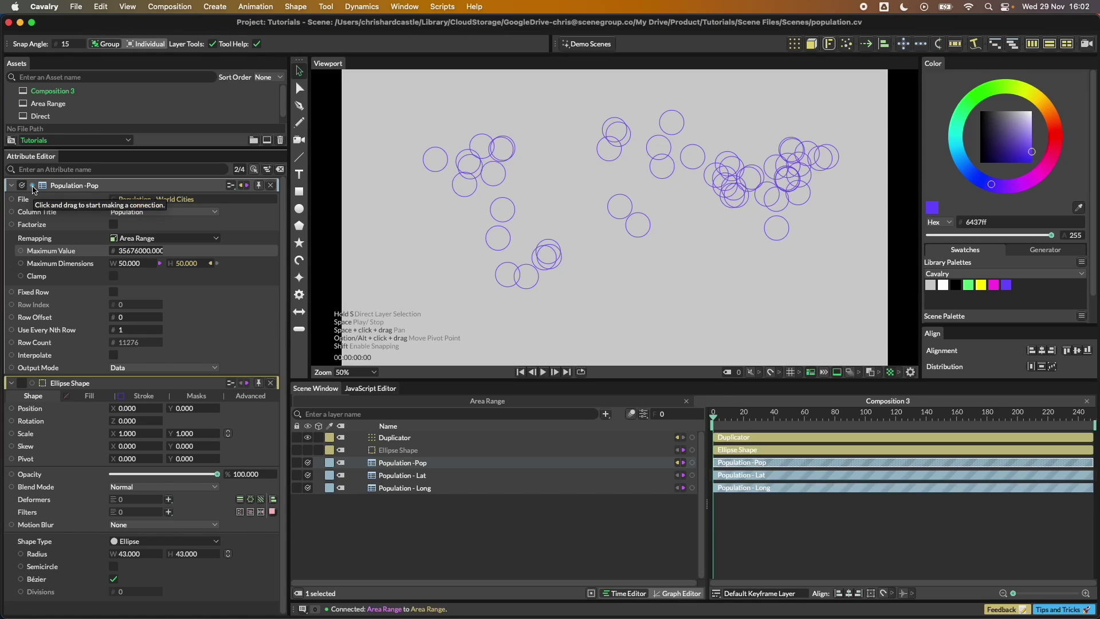
left_click_drag(32, 188, 76, 553)
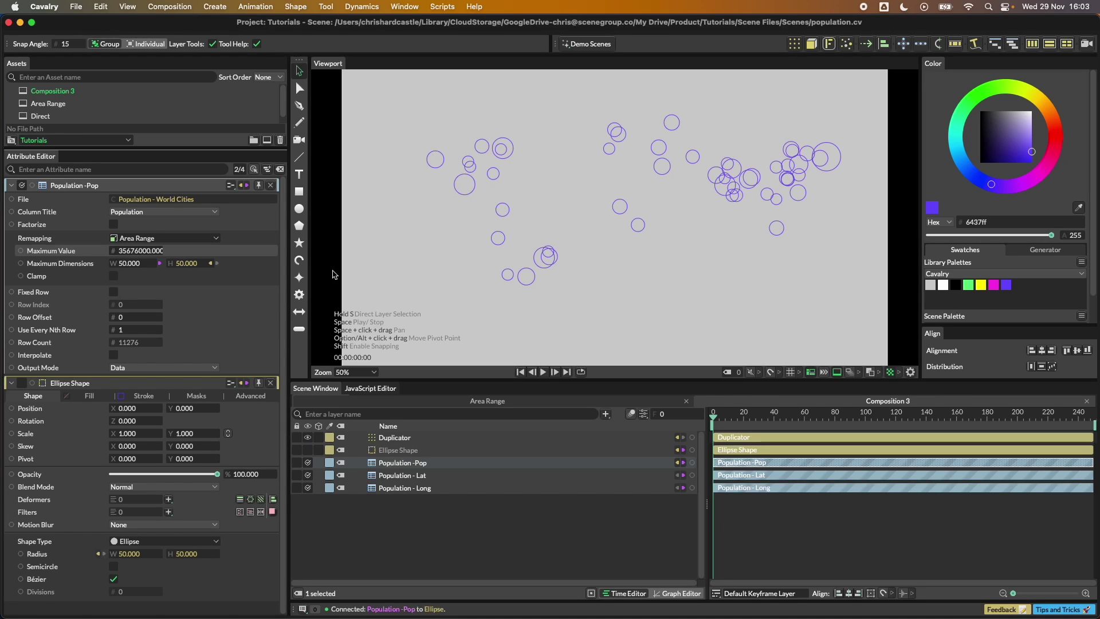
Step: Set the Duplicator count to 3000 circles and play the animation
left_click(401, 438)
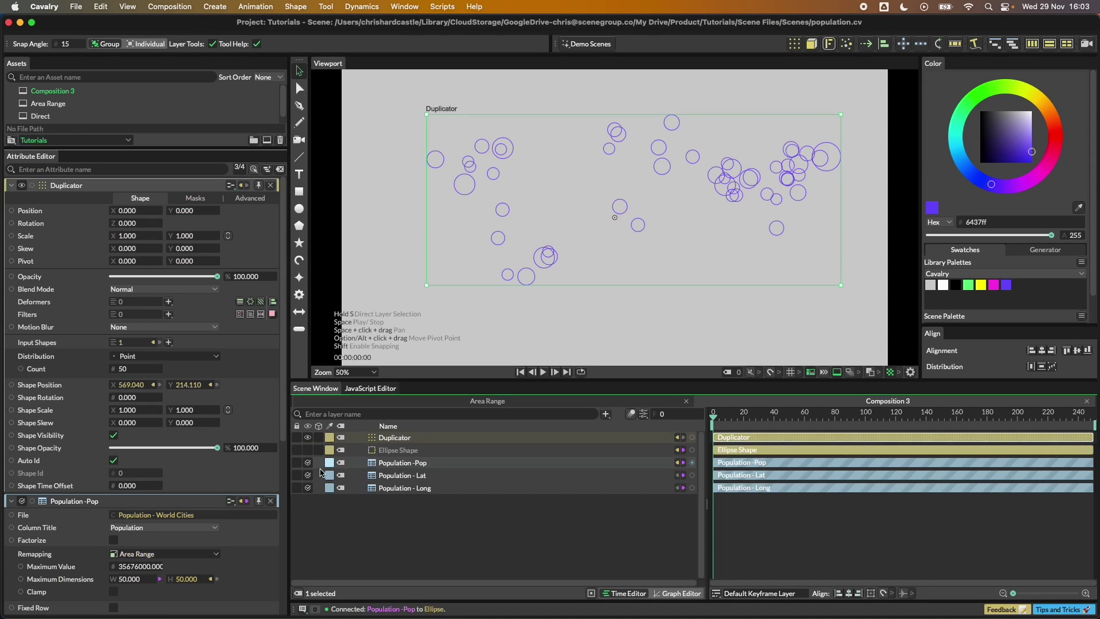
double_click(124, 369)
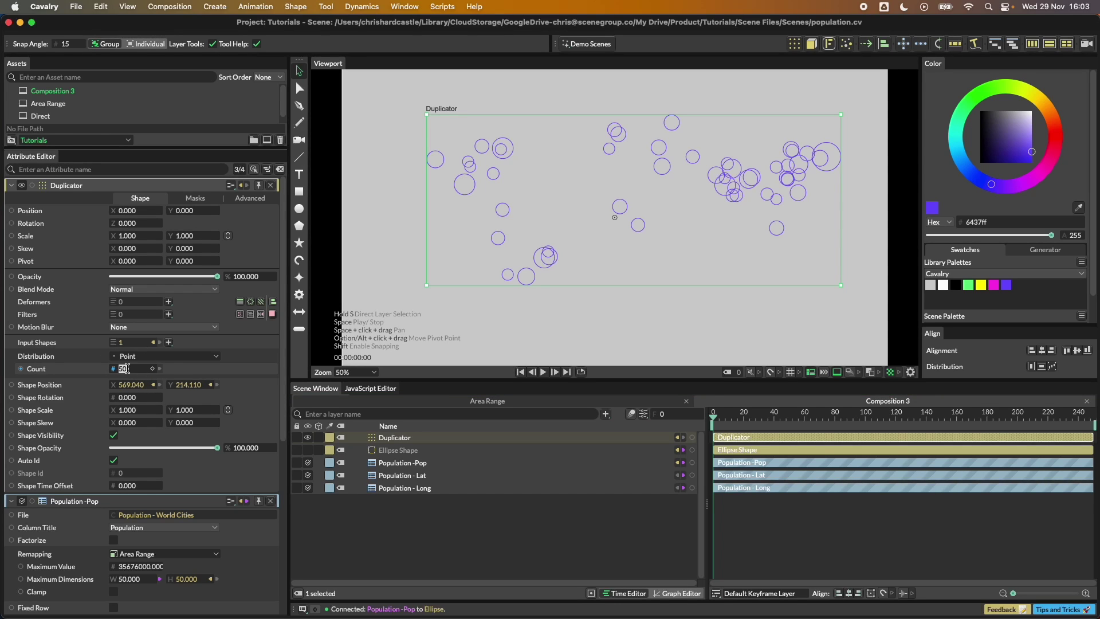
key("Return")
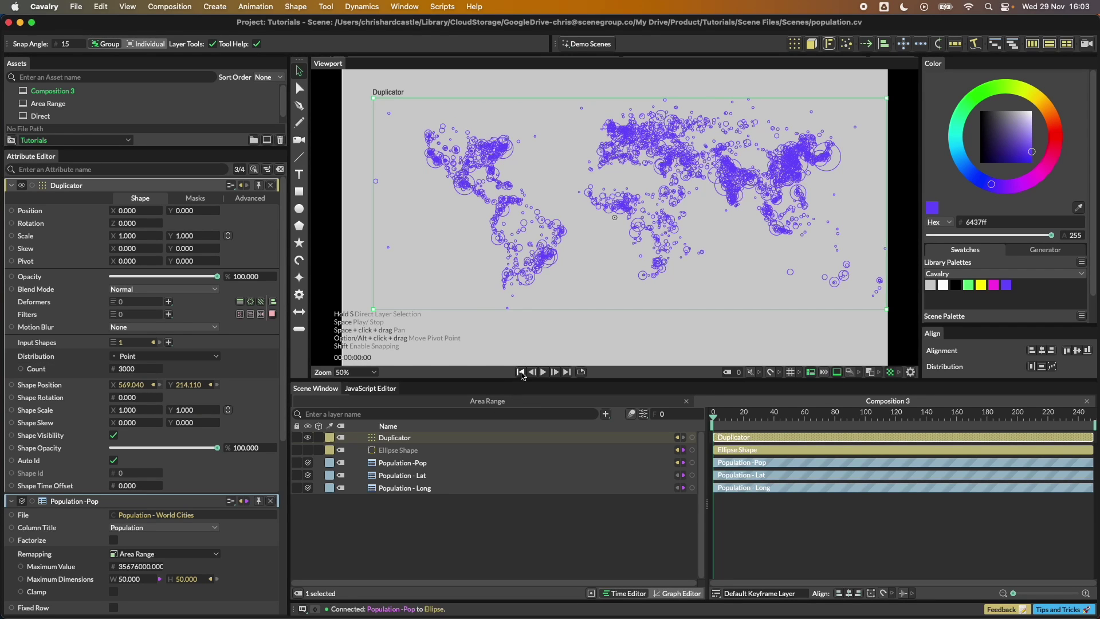
left_click(543, 372)
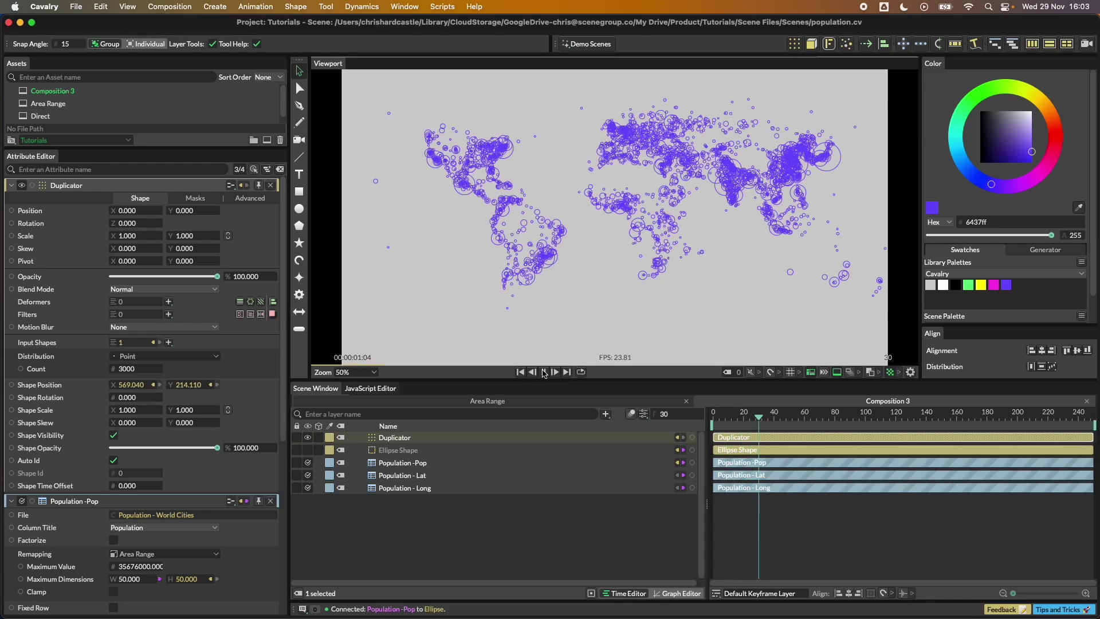
left_click(751, 342)
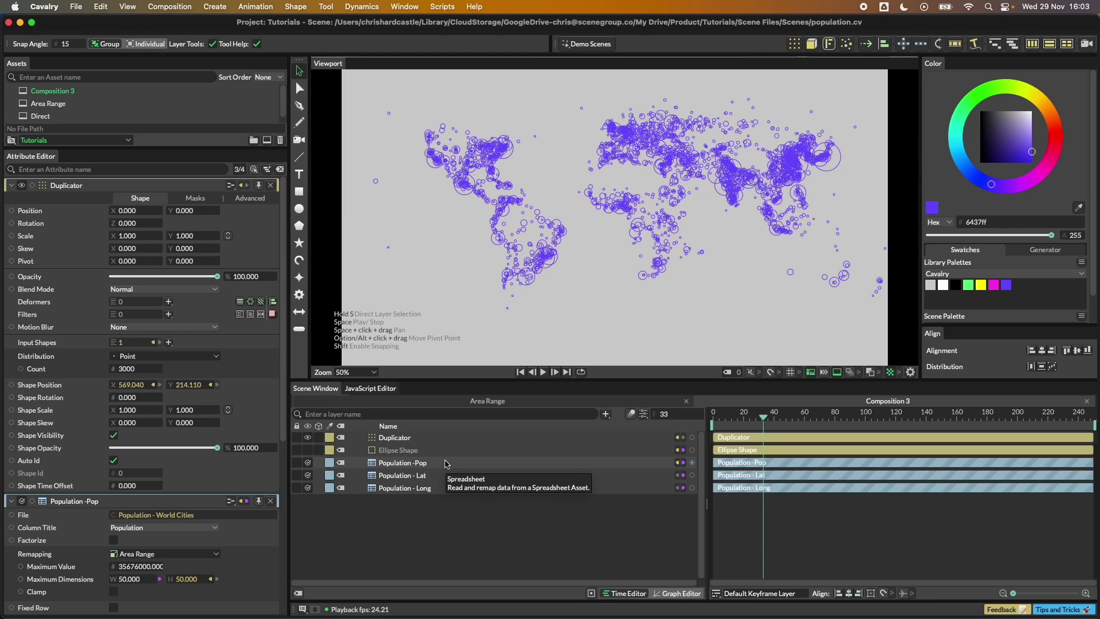
Step: Try Duplicator Shape Scale values 0.6–0.8, undo back to 1.0, and select Population -Pop
left_click(389, 438)
left_click(132, 409)
type("0.6")
key("Tab")
type("0.8")
key("Return")
left_click_drag(128, 410, 133, 415)
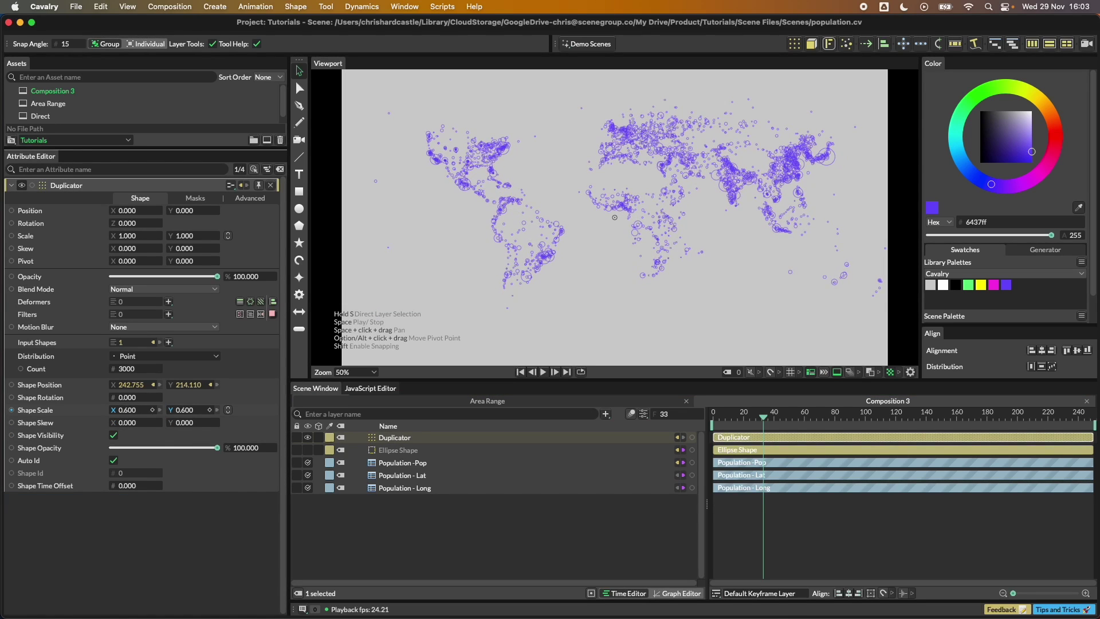
key("super+z")
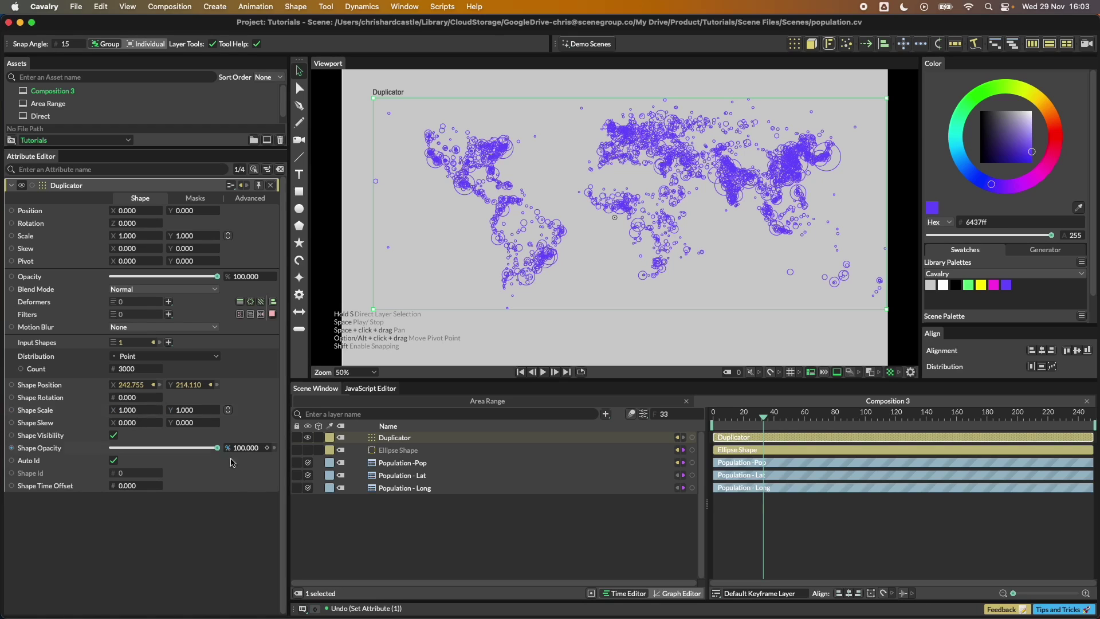
left_click(411, 465)
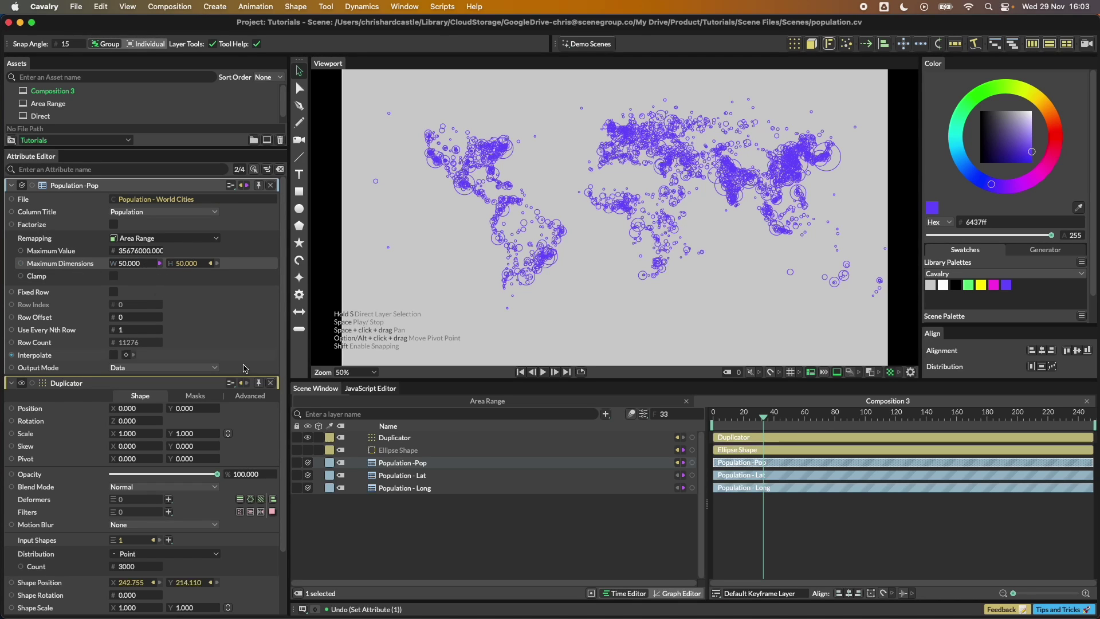
Step: Keyframe Maximum Dimensions W at 50 on frame 30 and 1 on frame 0
left_click_drag(763, 417, 758, 419)
left_click(159, 263)
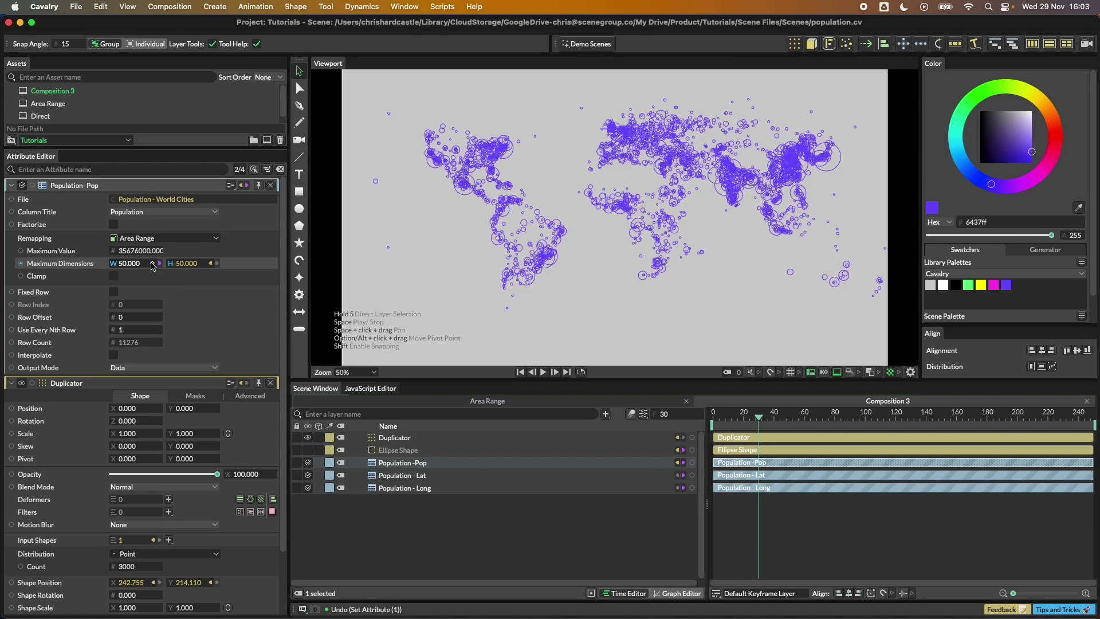
left_click_drag(757, 417, 713, 417)
left_click(665, 476)
type("1")
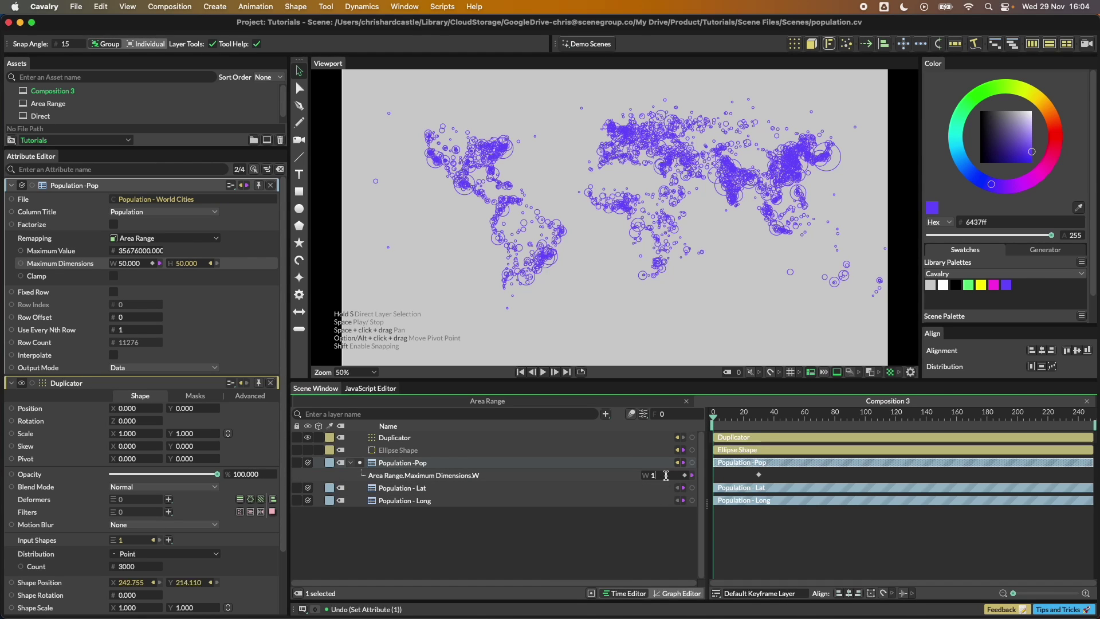
key("Return")
mouse_move(714, 417)
left_mouse_down()
mouse_move(774, 418)
mouse_move(713, 418)
left_mouse_up()
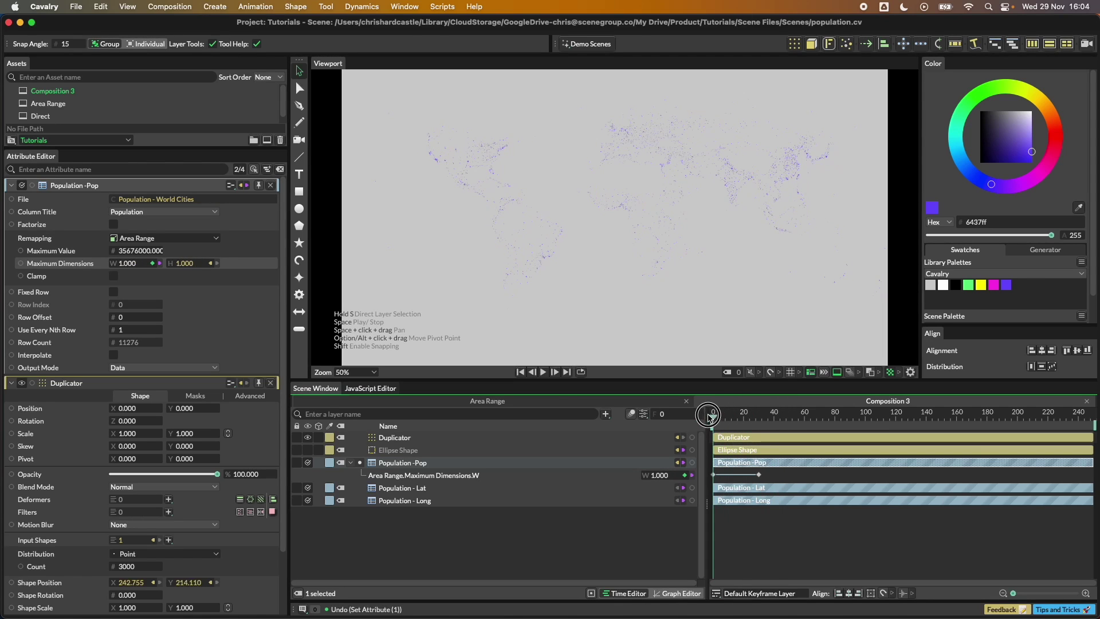
Step: Ease both Maximum Dimensions W keyframes in the Graph Editor, then play to preview
left_click(569, 477)
left_click(677, 592)
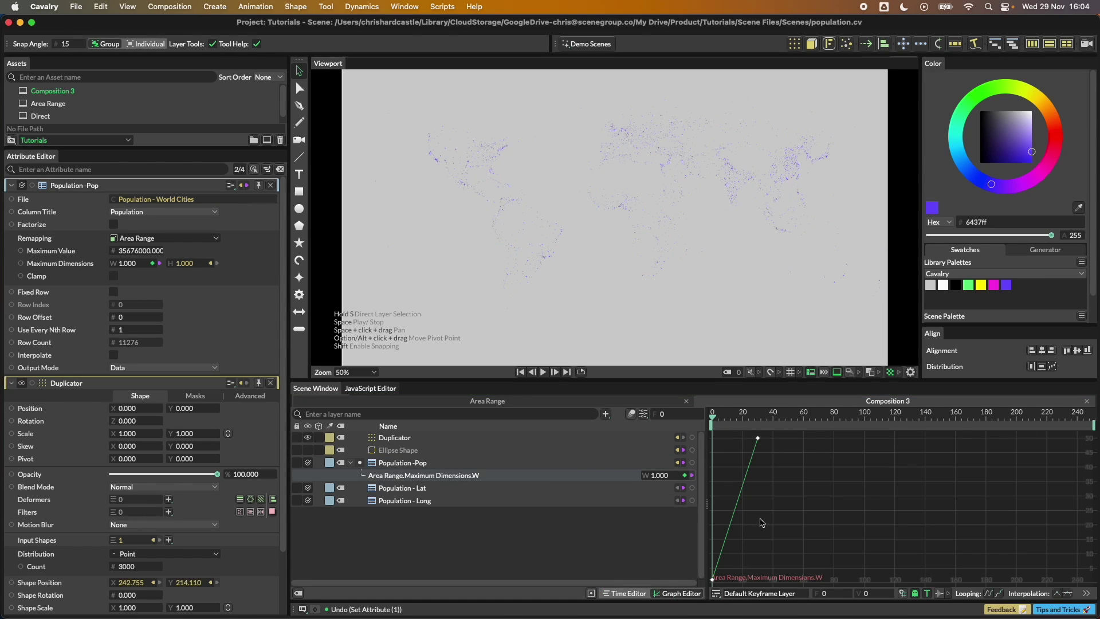
left_click(831, 514)
key("f")
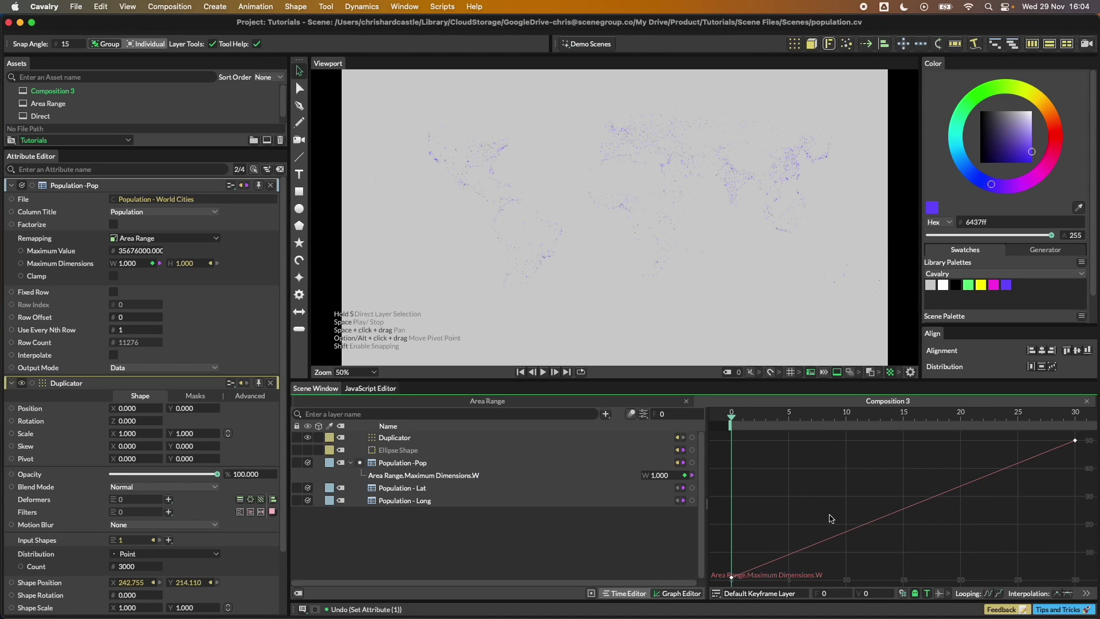
left_click(735, 582)
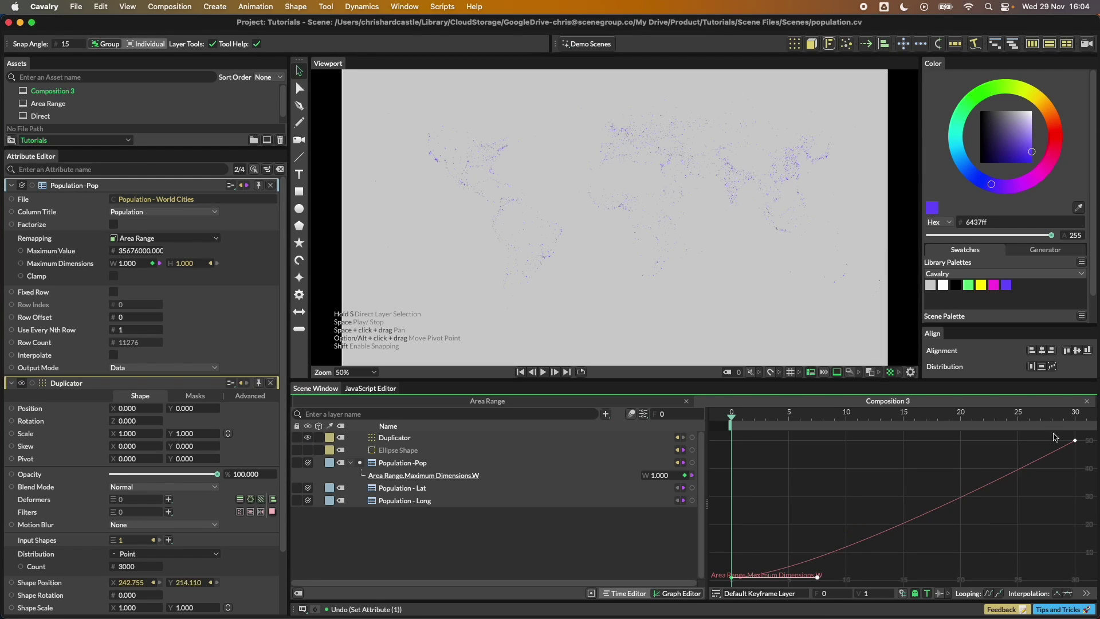
left_click(1074, 442)
left_click_drag(989, 441, 912, 441)
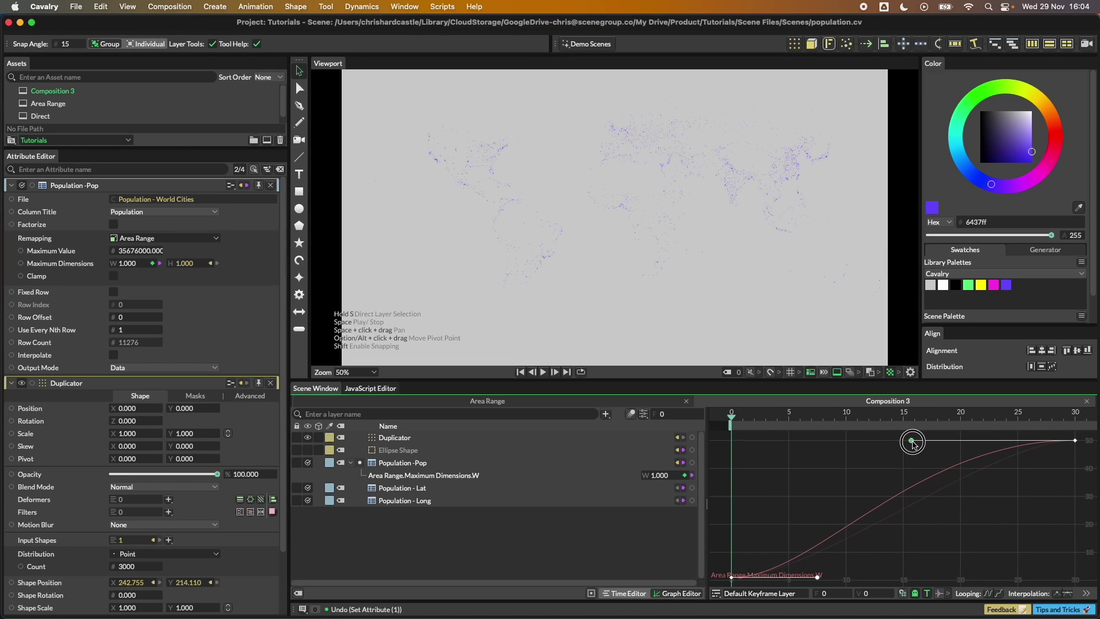
left_click_drag(818, 577, 892, 577)
left_click_drag(911, 441, 898, 441)
left_click(543, 372)
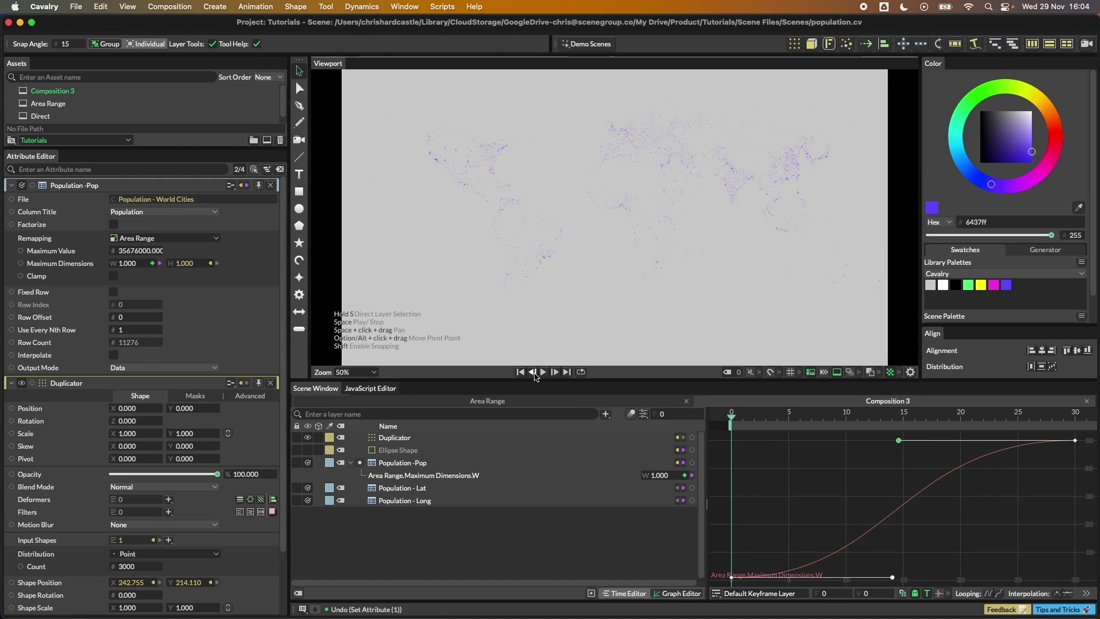
left_click(543, 371)
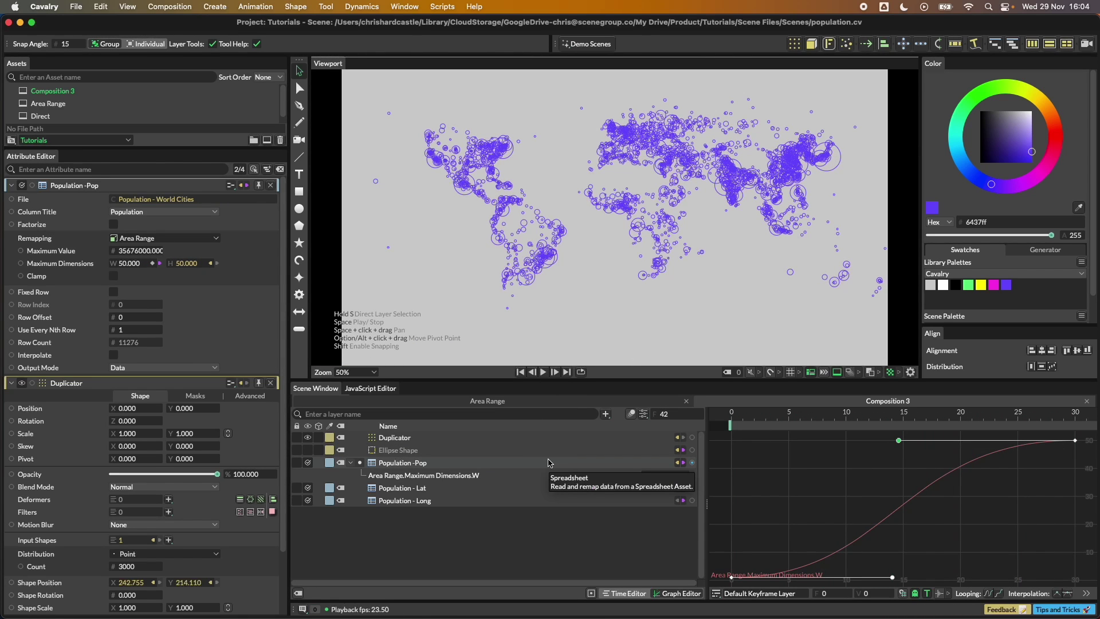
Step: Isolate the Duplicator's attributes, check the Maximum Dimensions W curve, and pick Shape Time Offset
left_click(389, 439)
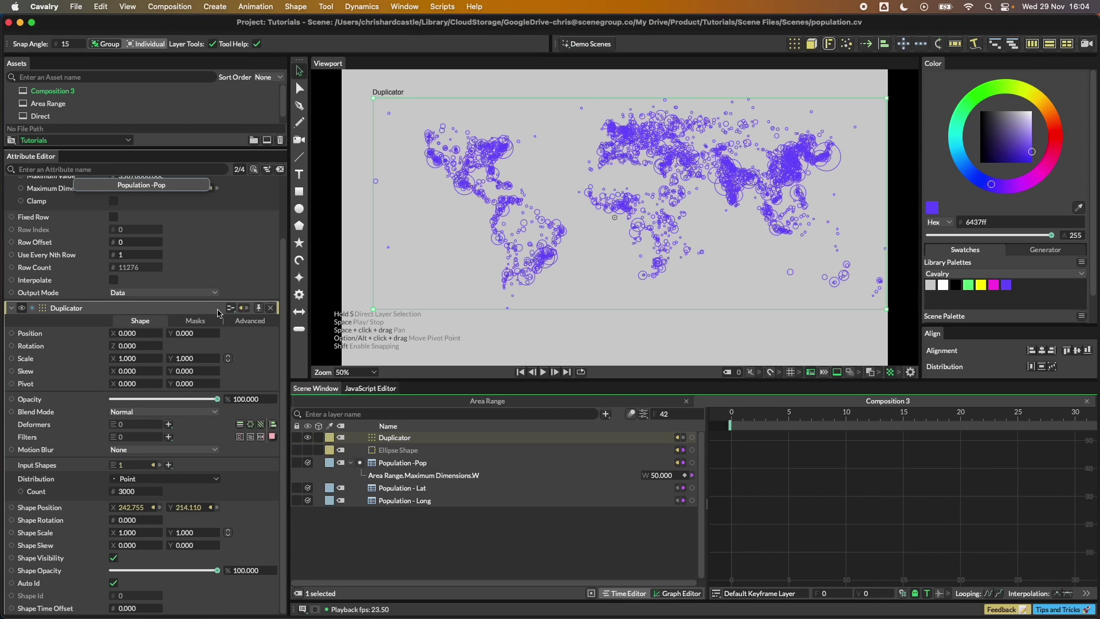
left_click(405, 438)
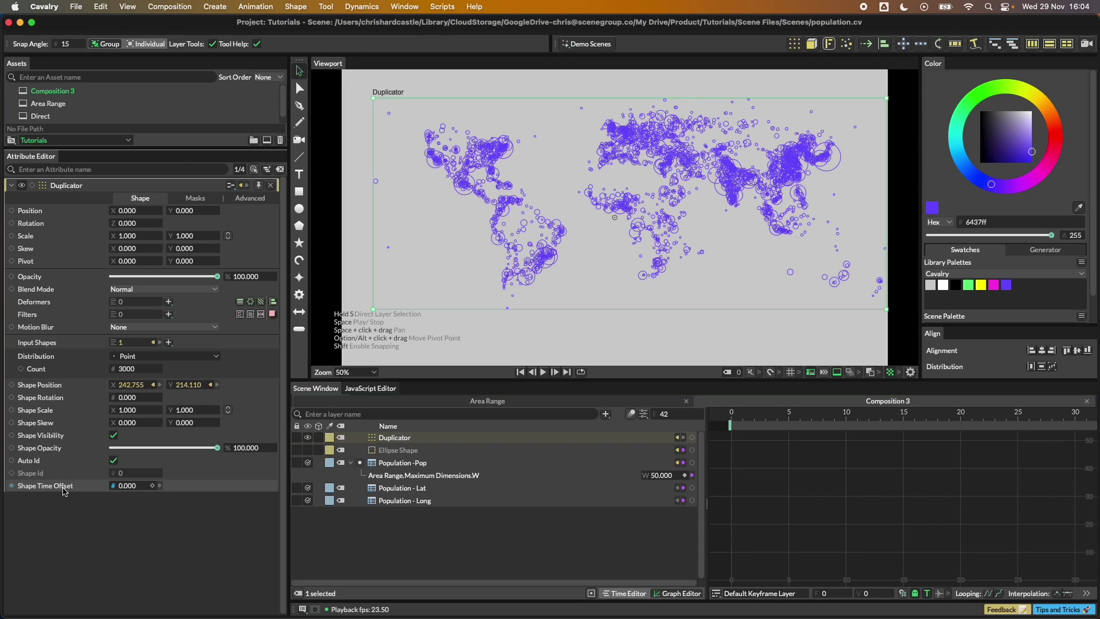
mouse_move(69, 490)
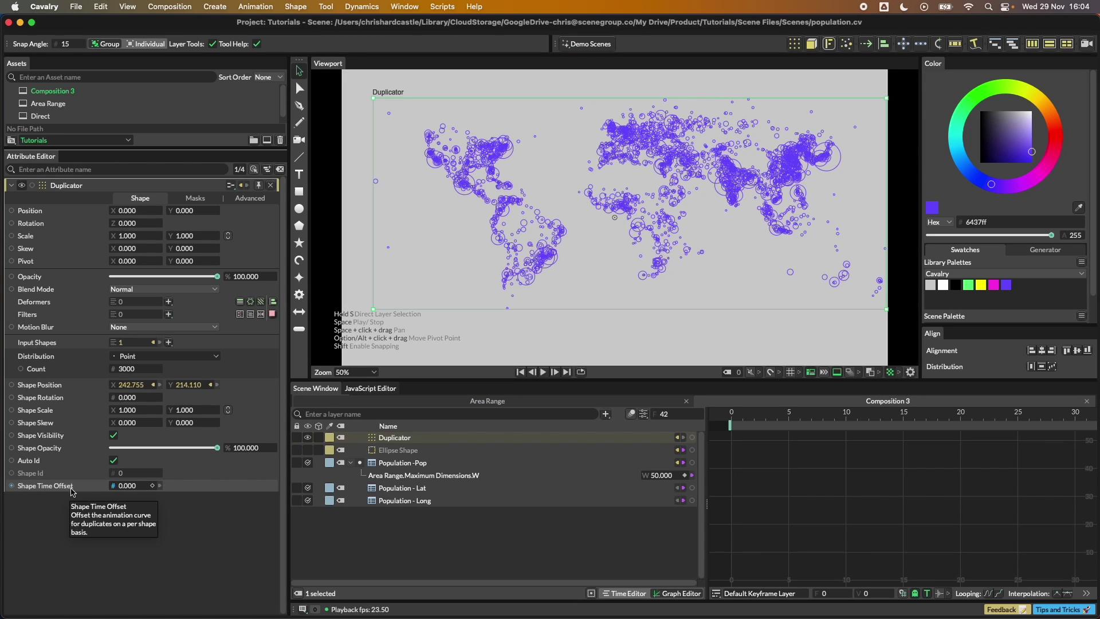
left_click(413, 475)
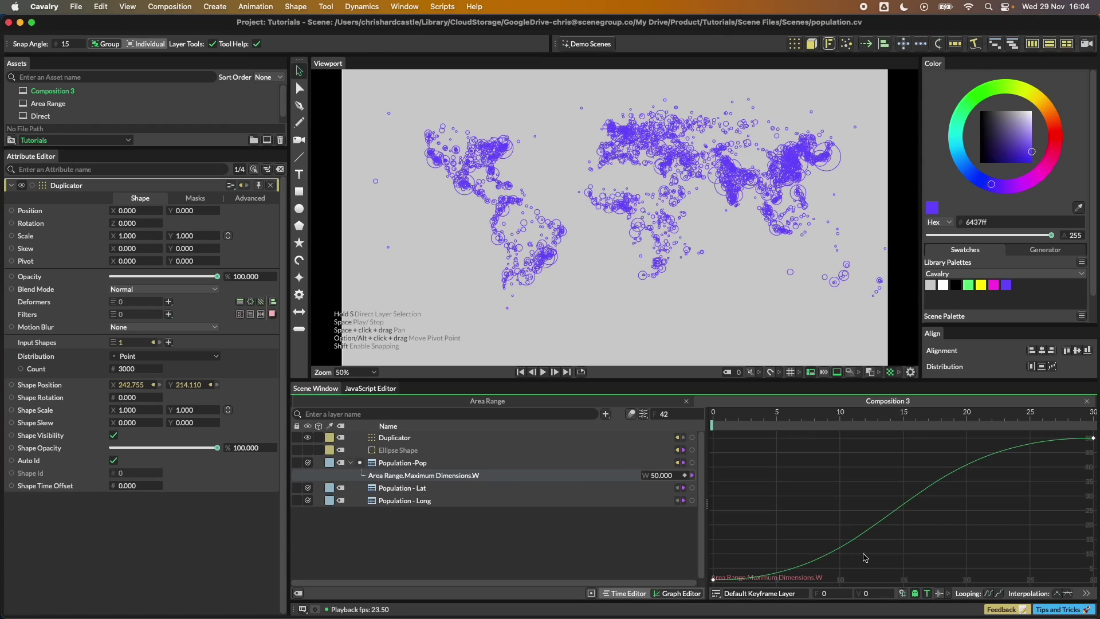
left_click(714, 579)
left_click(1073, 483)
left_click(68, 487)
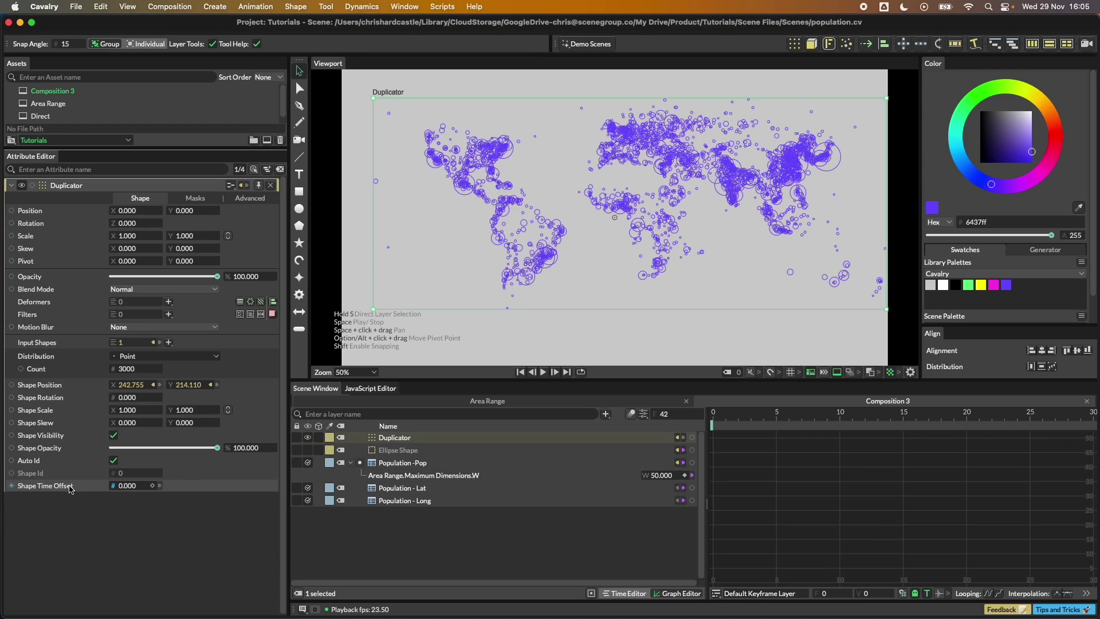
Step: Add a Stagger behaviour to the Duplicator's Shape Time Offset
right_click(69, 487)
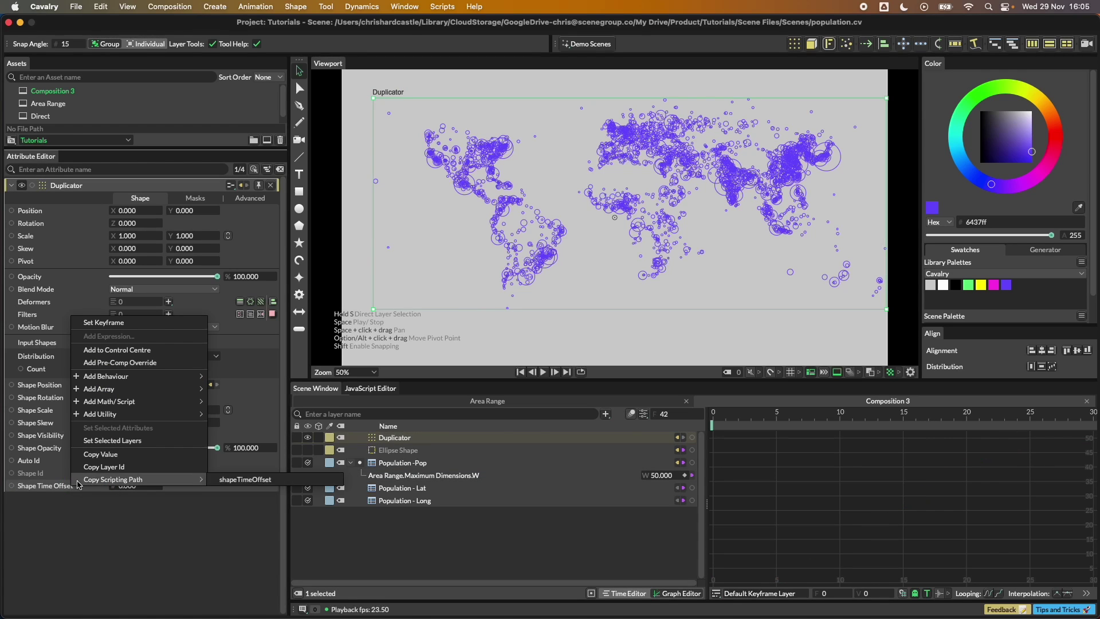
mouse_move(116, 383)
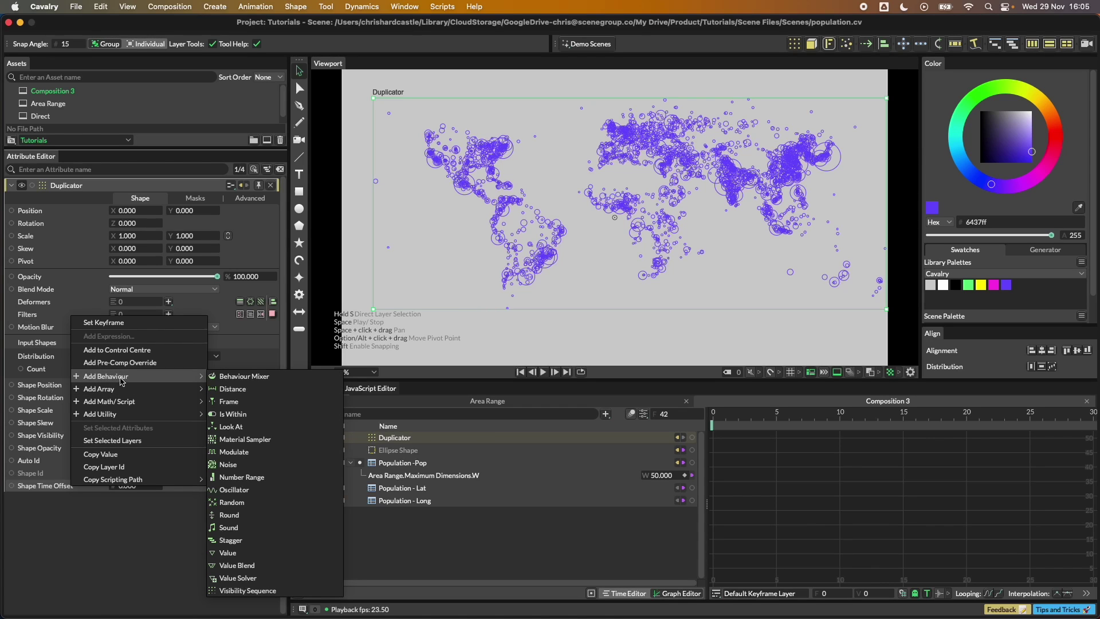
left_click(241, 541)
left_click(420, 439)
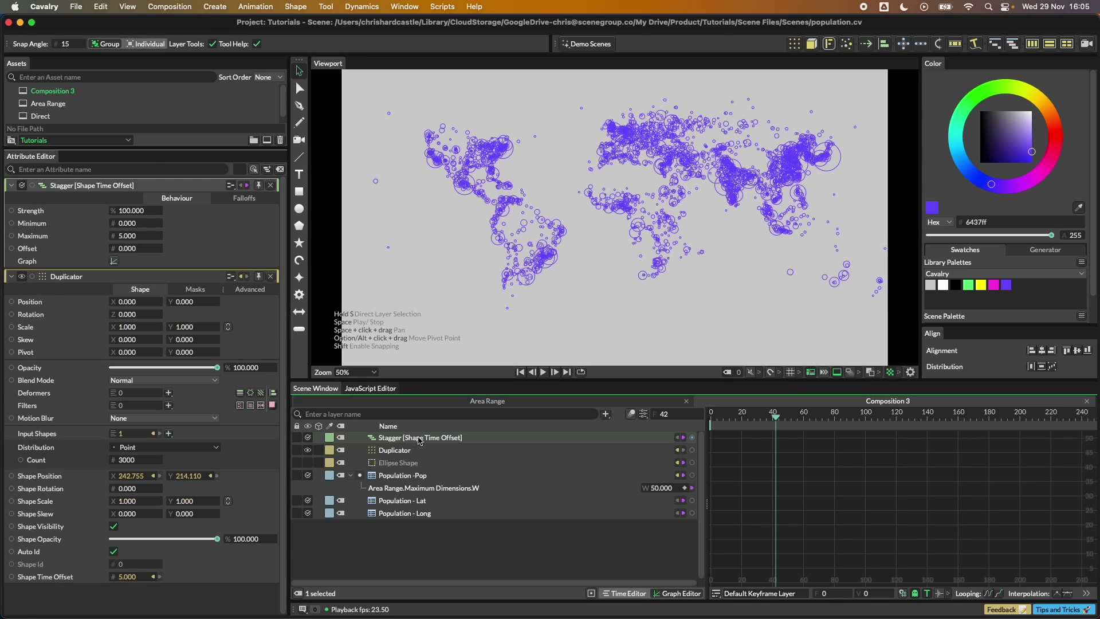
Step: Set the Stagger Minimum to -50 and Maximum to 0
left_click(131, 226)
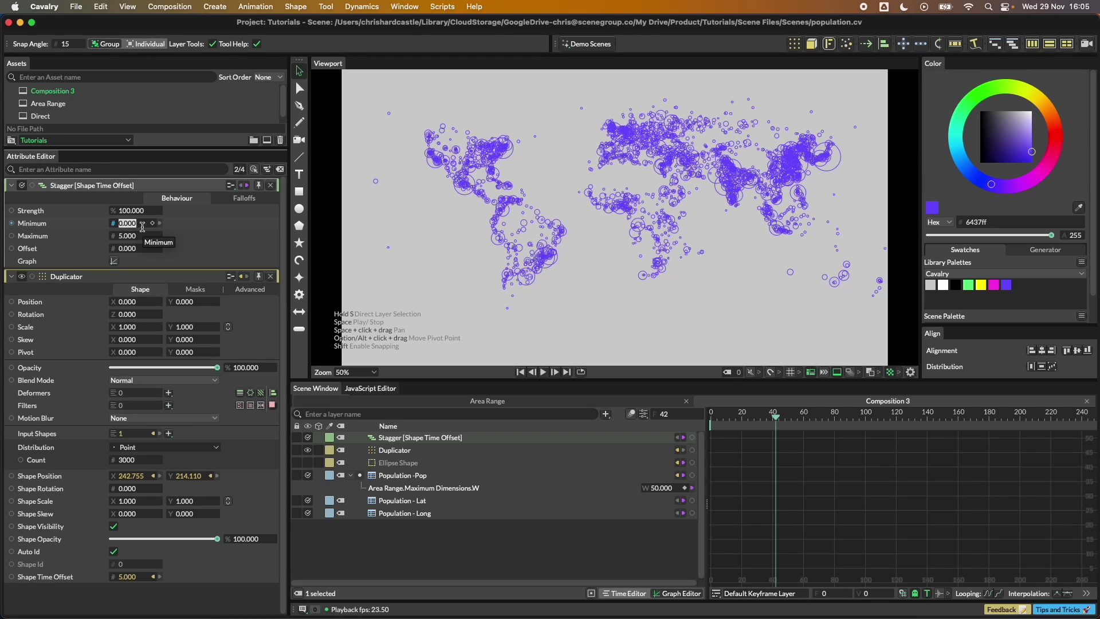
type("-50")
key("Tab")
type("0")
key("Return")
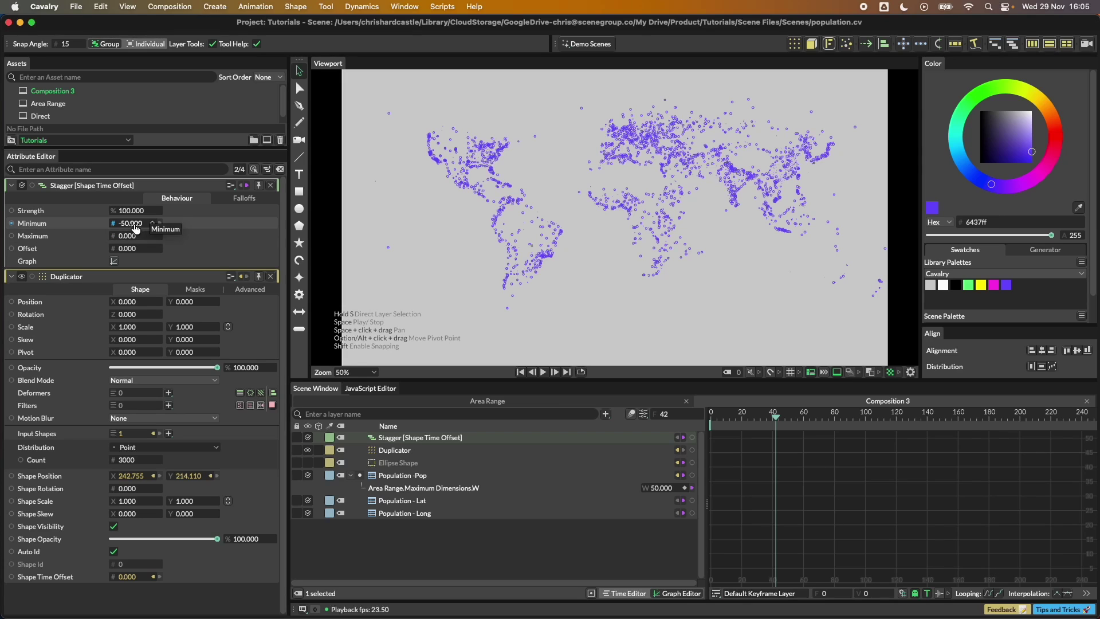
left_click(632, 413)
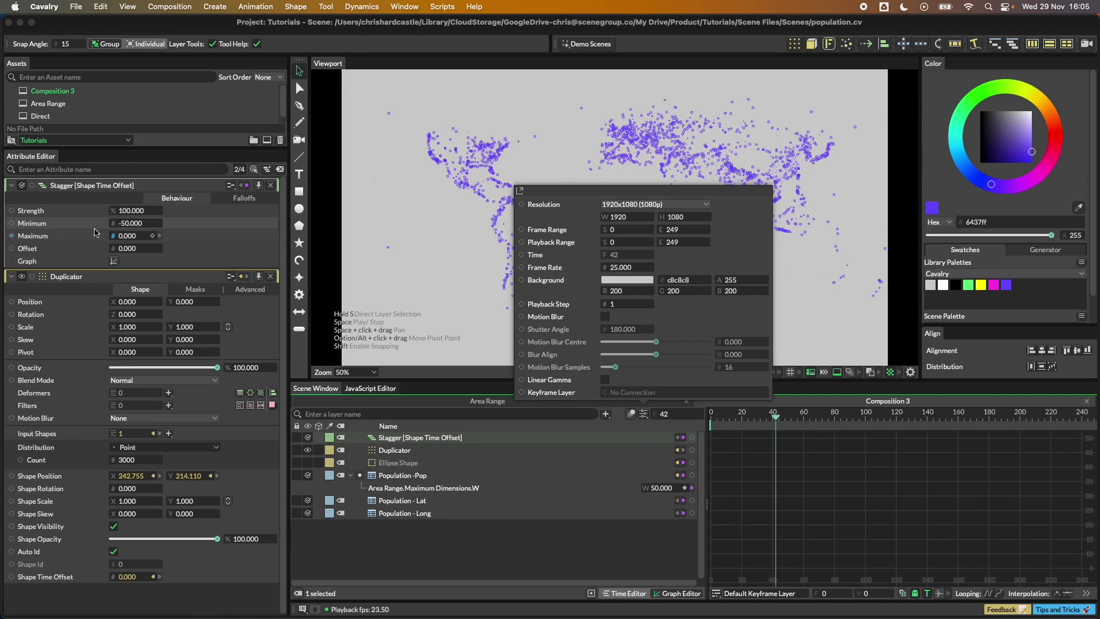
Step: Close Composition Settings and preview the staggered animation from the first frame
left_click(94, 227)
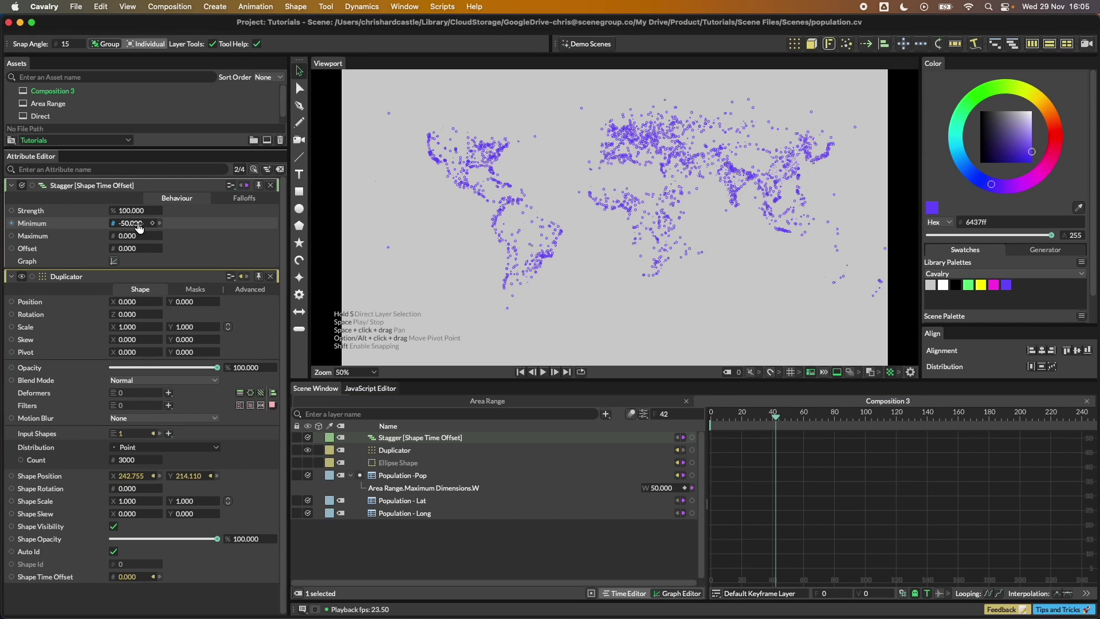
left_click(521, 372)
left_click(544, 371)
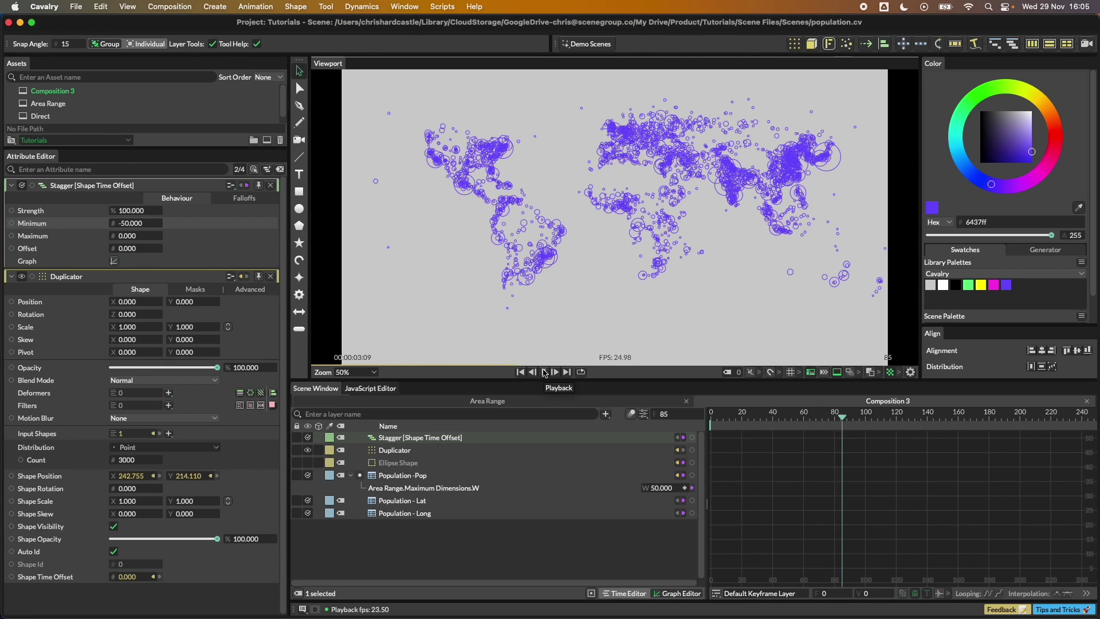
left_click(543, 371)
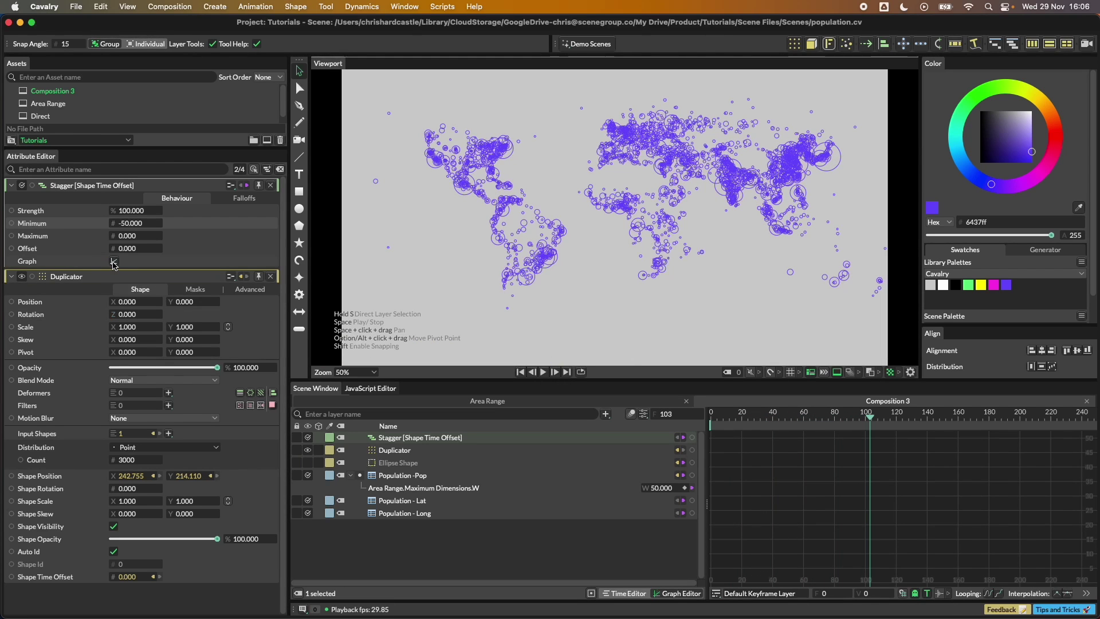
Step: Flip the Stagger graph to a descending curve and replay the reversed stagger
left_click(114, 263)
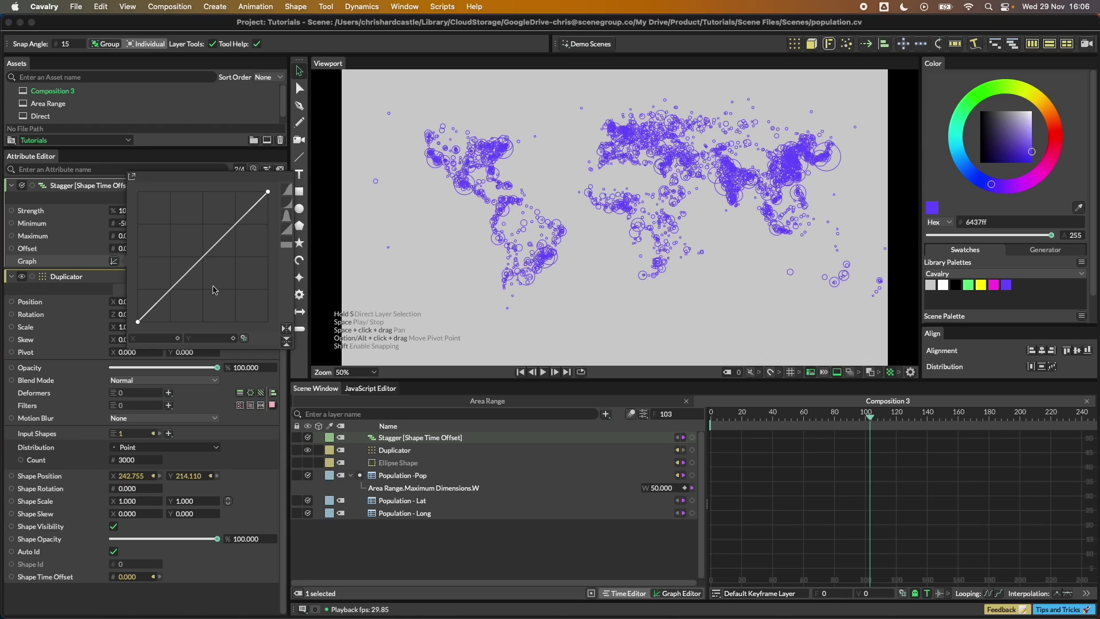
left_click(287, 329)
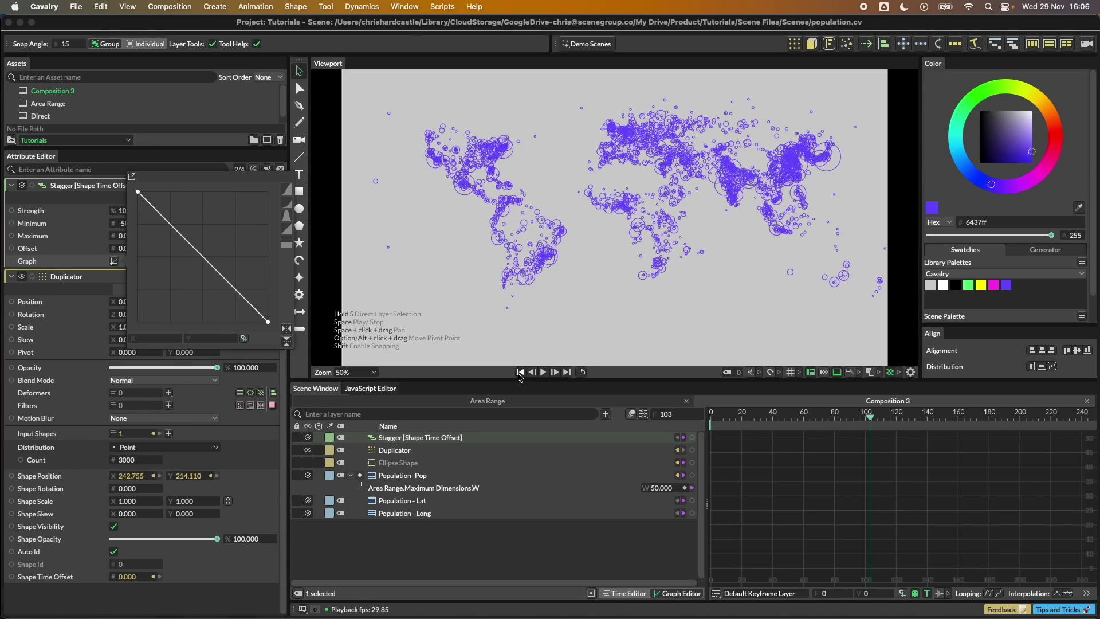
left_click(520, 372)
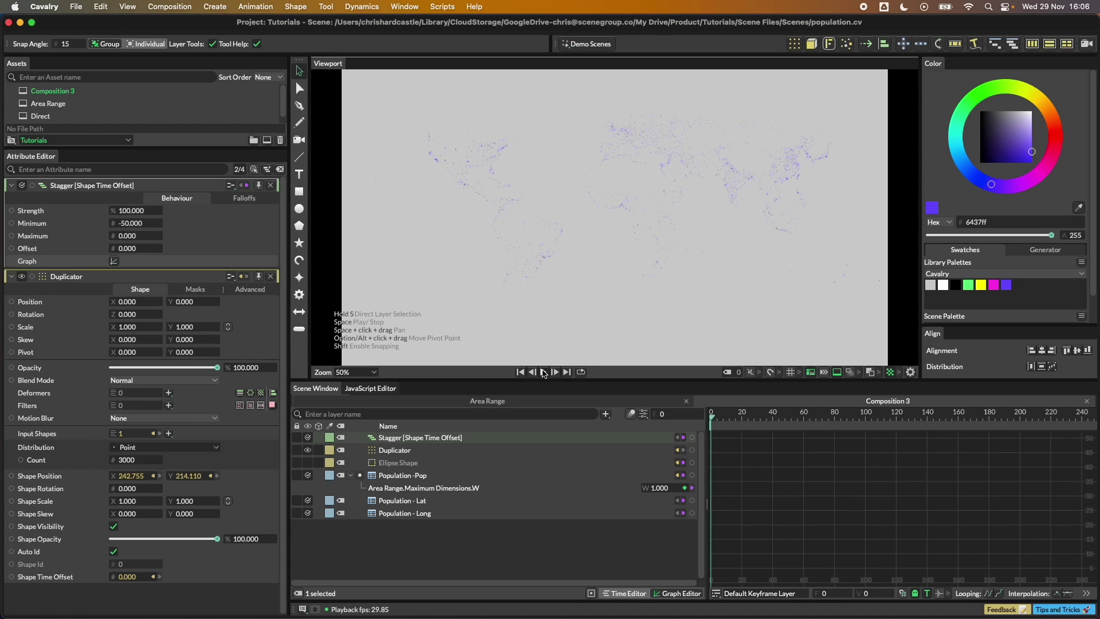
left_click(544, 372)
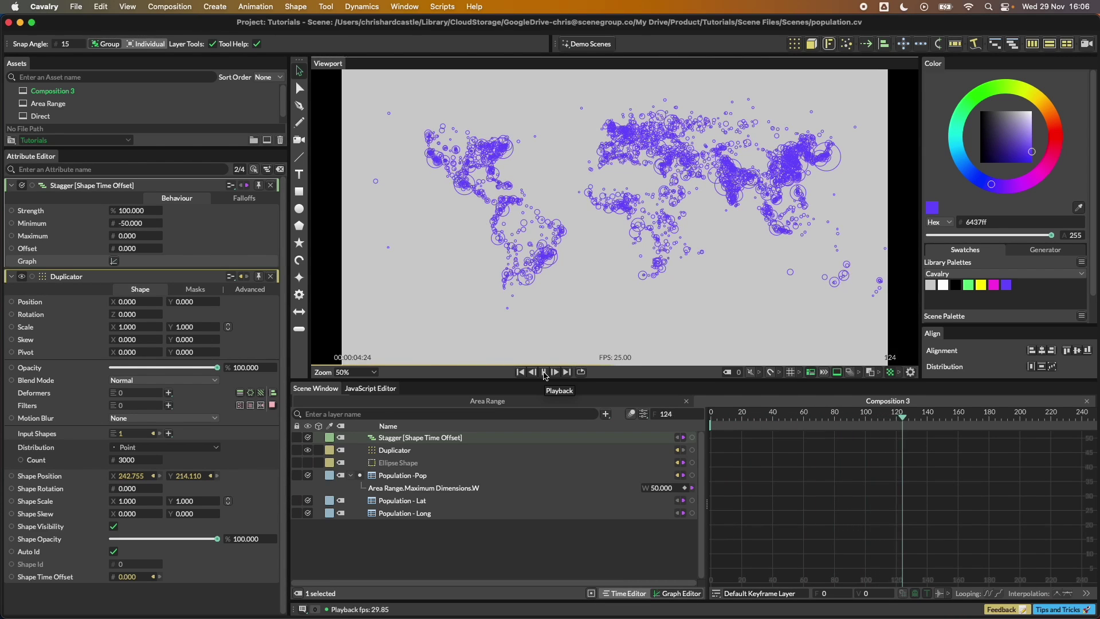
left_click(544, 372)
left_click(544, 372)
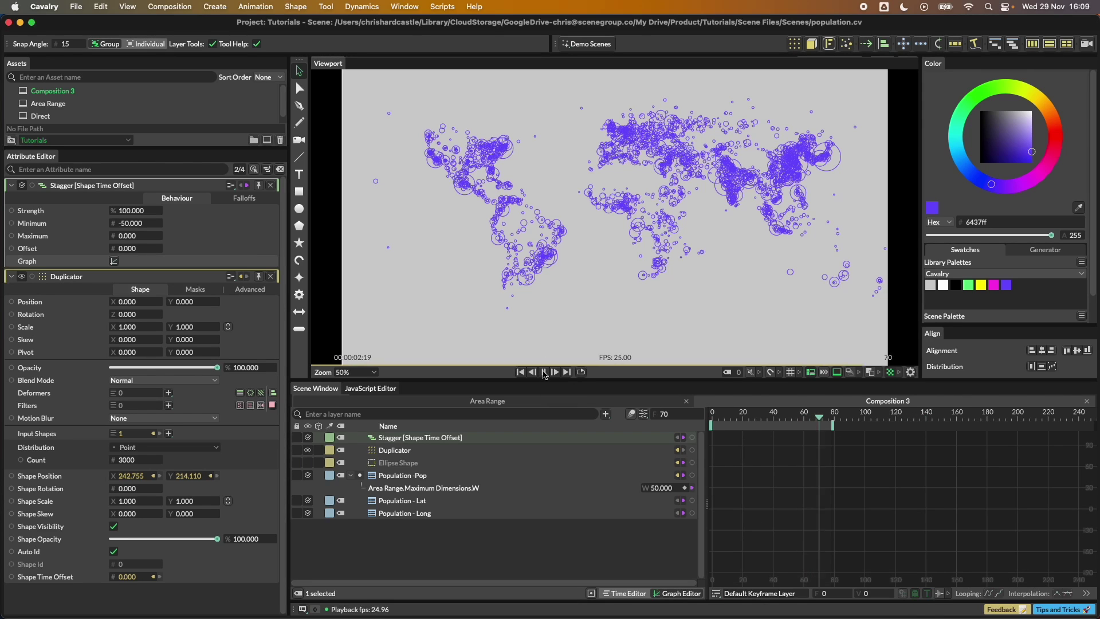